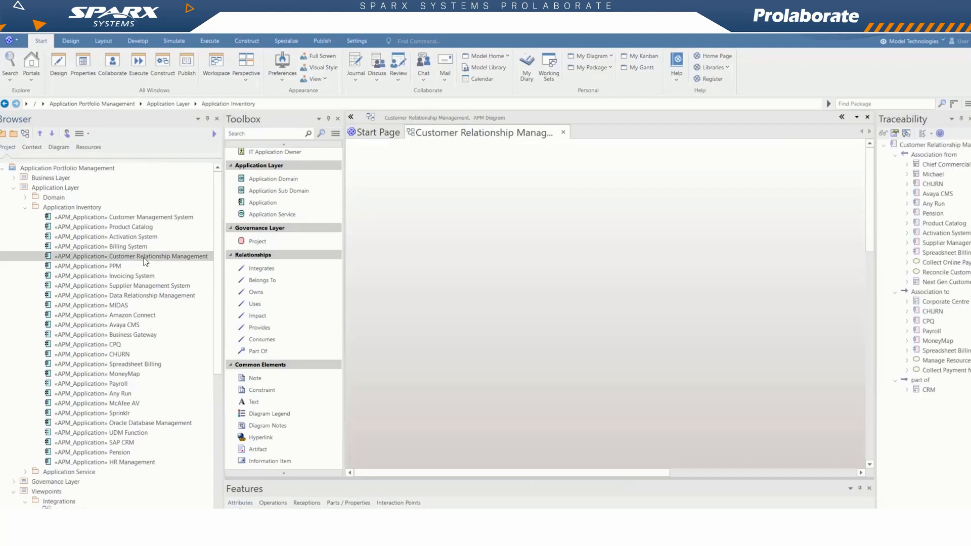
- Place the Customer Relationship Management application on the diagram as a link, with a link to Activation System directly above it
{"action": "left_click_drag", "start_coordinate": [147, 260], "coordinate": [554, 301]}
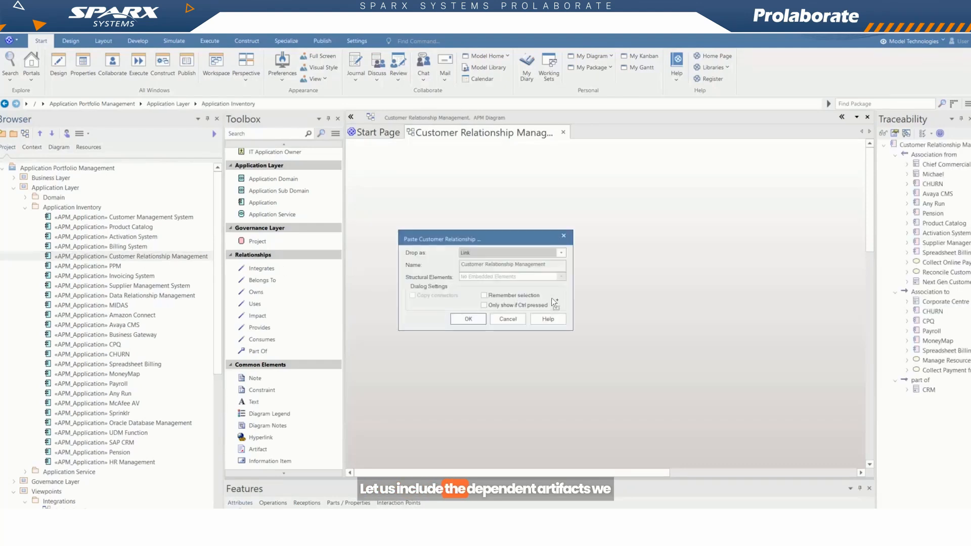
{"action": "left_click", "coordinate": [473, 319]}
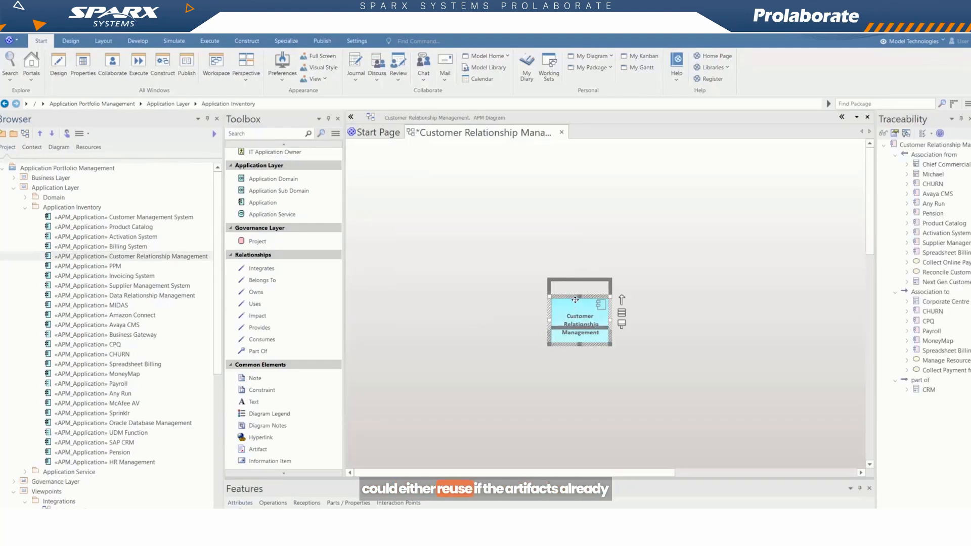
{"action": "left_click", "coordinate": [132, 236]}
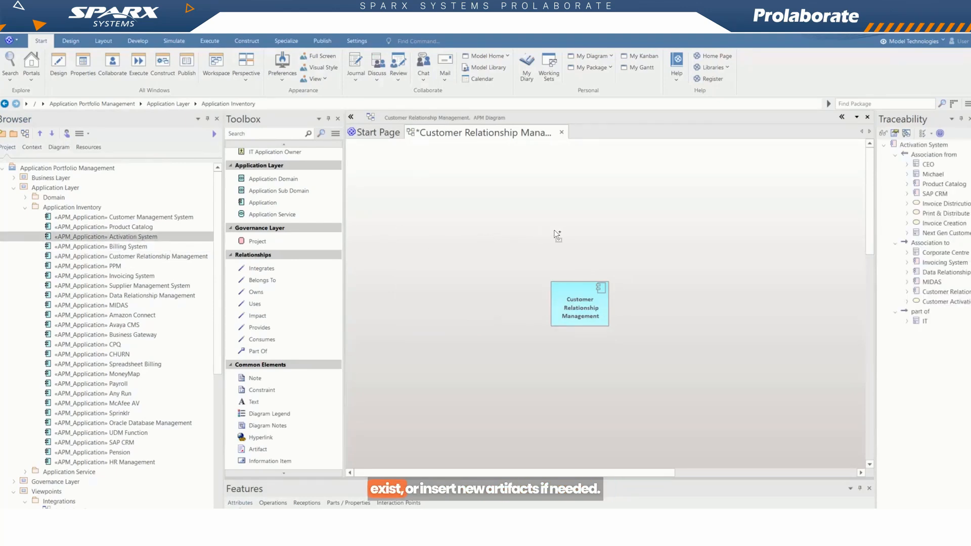
{"action": "left_click_drag", "start_coordinate": [584, 196], "coordinate": [584, 196]}
{"action": "left_click", "coordinate": [474, 319]}
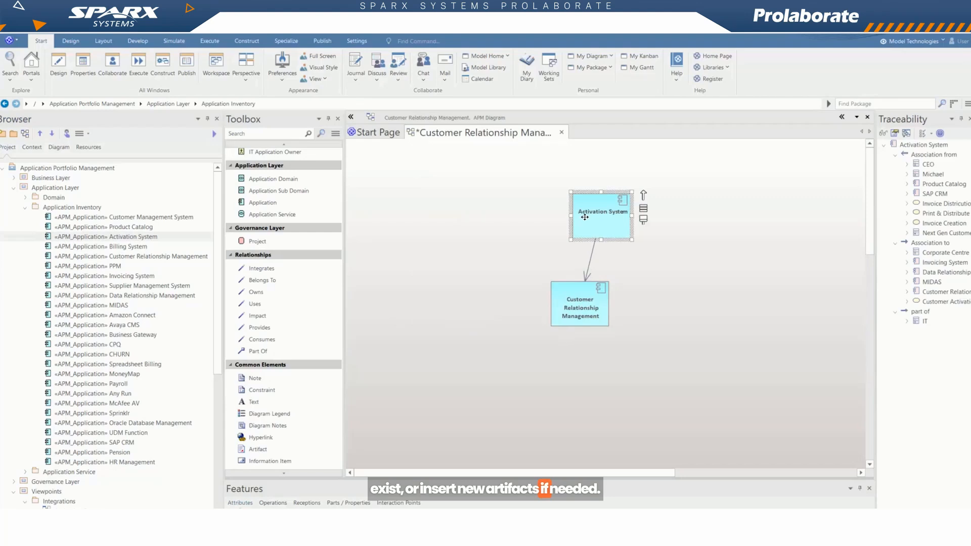
{"action": "left_click", "coordinate": [674, 302]}
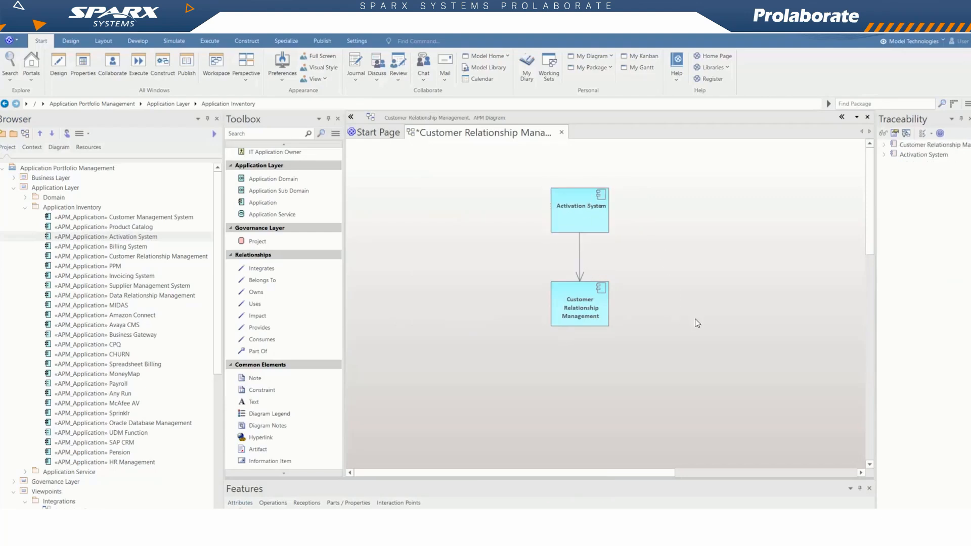
- Add Product Catalog to the left of Activation System and Spreadsheet Billing below Customer Relationship Management, both as links
{"action": "left_click_drag", "start_coordinate": [135, 229], "coordinate": [372, 241]}
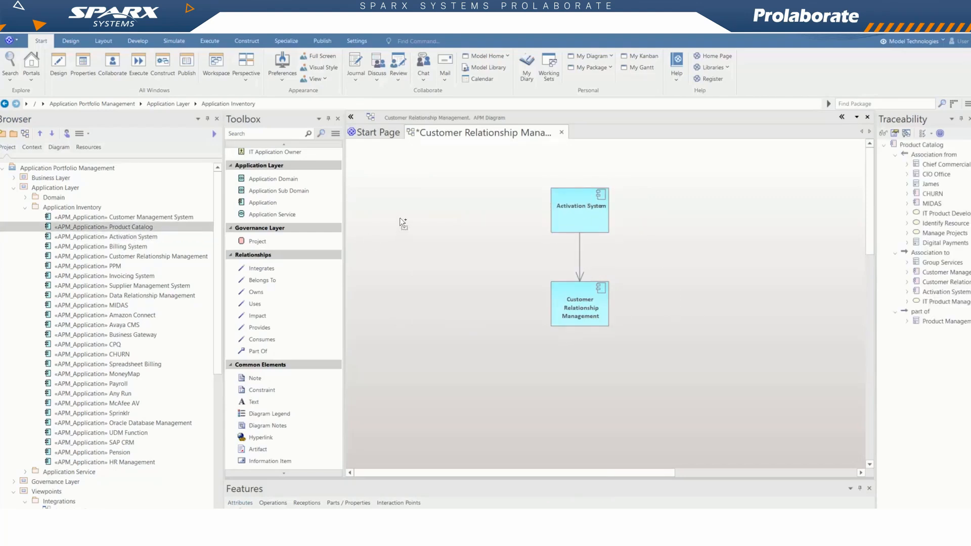
{"action": "left_click_drag", "start_coordinate": [414, 216], "coordinate": [447, 207]}
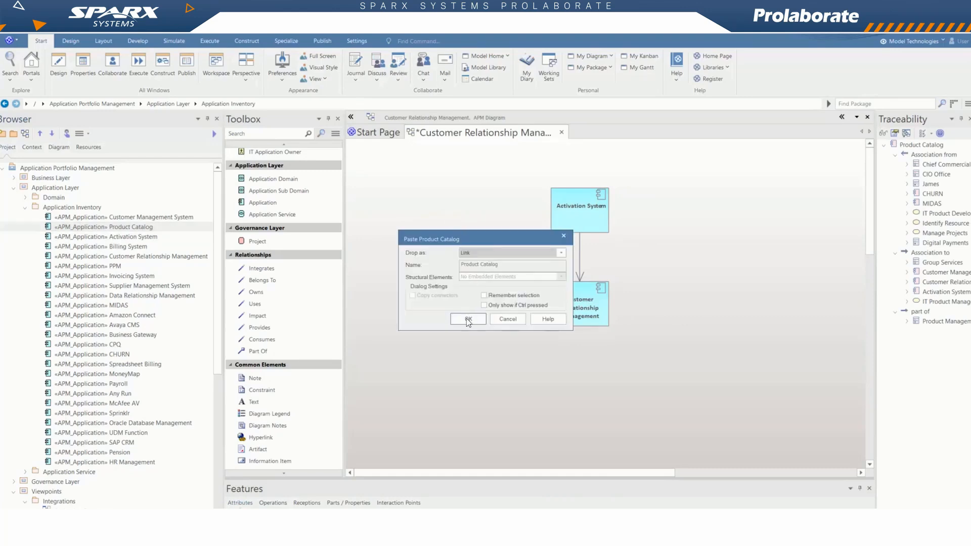
{"action": "left_click", "coordinate": [469, 321]}
{"action": "left_click_drag", "start_coordinate": [452, 241], "coordinate": [456, 219]}
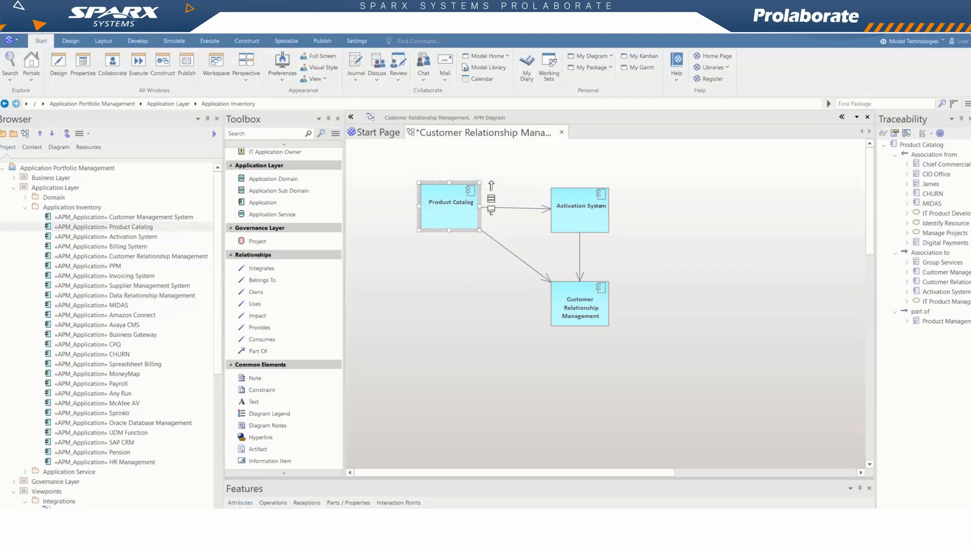
{"action": "left_click", "coordinate": [126, 365]}
{"action": "left_click_drag", "start_coordinate": [575, 372], "coordinate": [596, 351]}
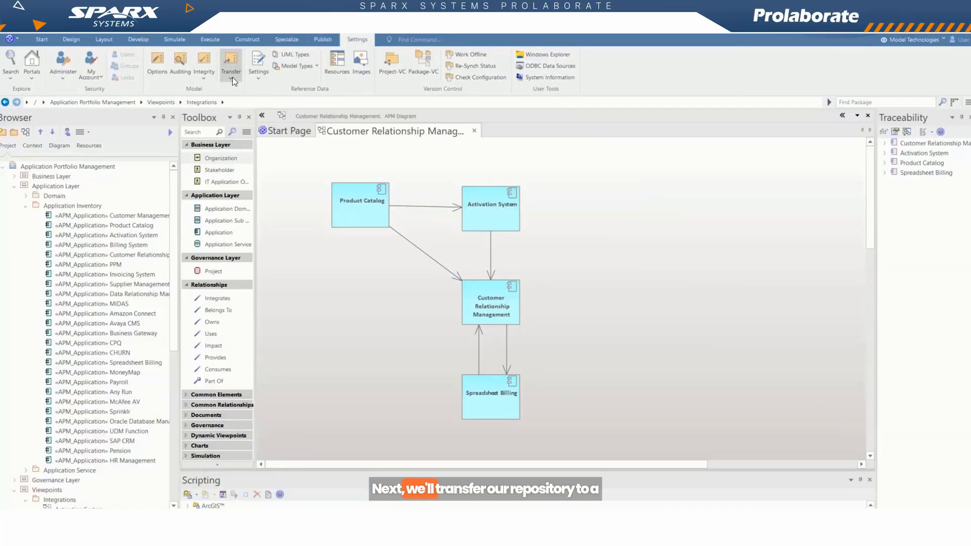
- Start a File to DBMS project transfer with APM.qea as the source project
{"action": "left_click", "coordinate": [232, 77]}
{"action": "left_click", "coordinate": [240, 99]}
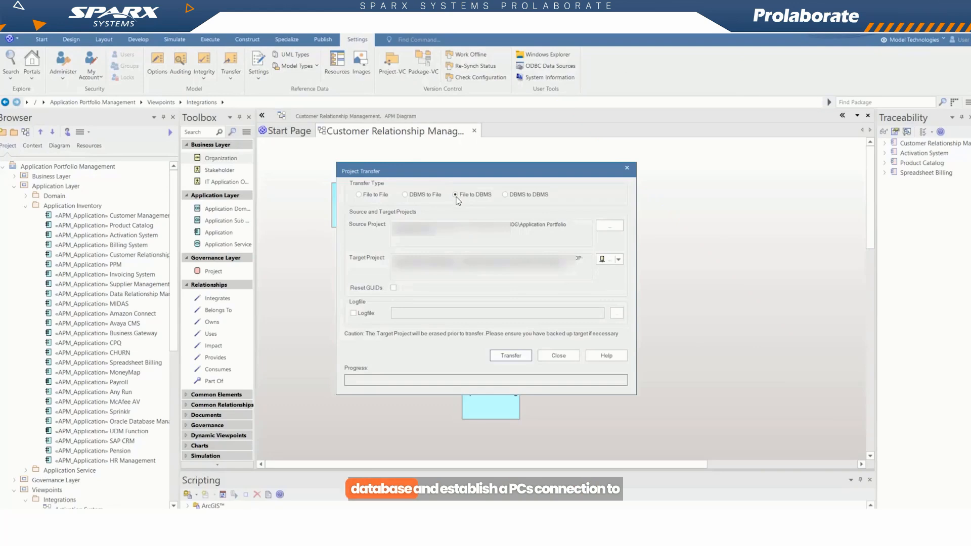
{"action": "left_click", "coordinate": [610, 227]}
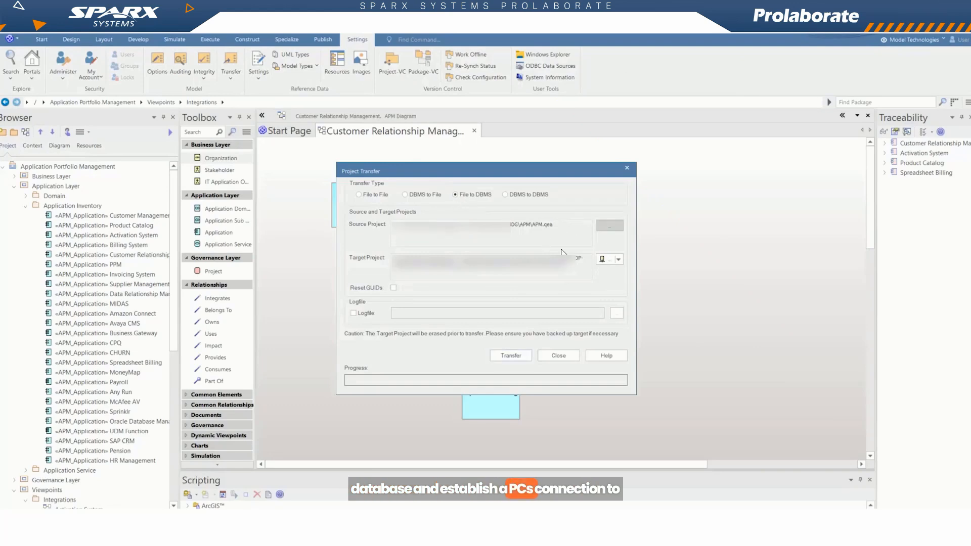
- Set the transfer's target project to the Microsoft SQL Server database APM Current State
{"action": "left_click", "coordinate": [619, 260]}
{"action": "left_click", "coordinate": [622, 271]}
{"action": "left_click", "coordinate": [457, 307]}
{"action": "type", "text": "Current State"}
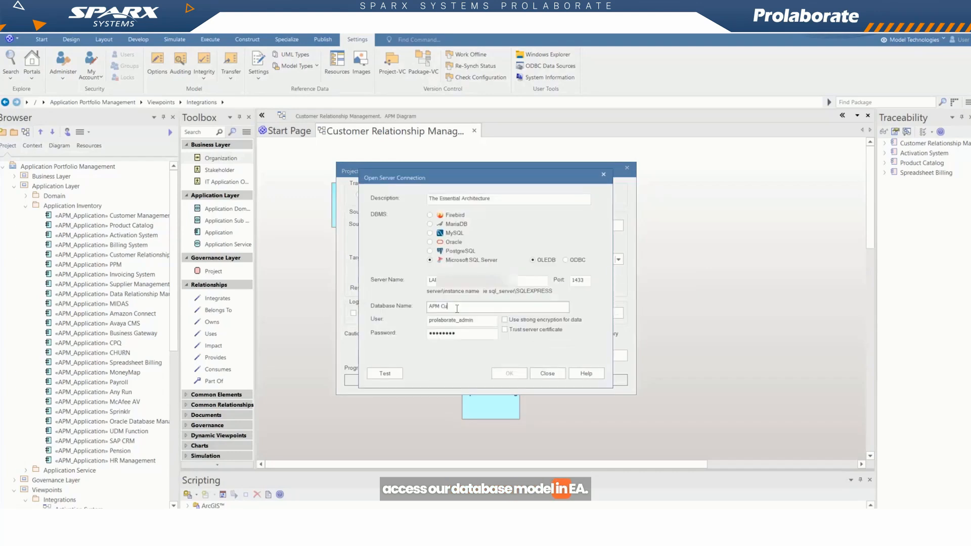
{"action": "left_click", "coordinate": [509, 373]}
- Run the project transfer, accept the deletion of the target model's data, and close the transfer dialog
{"action": "left_click", "coordinate": [511, 355]}
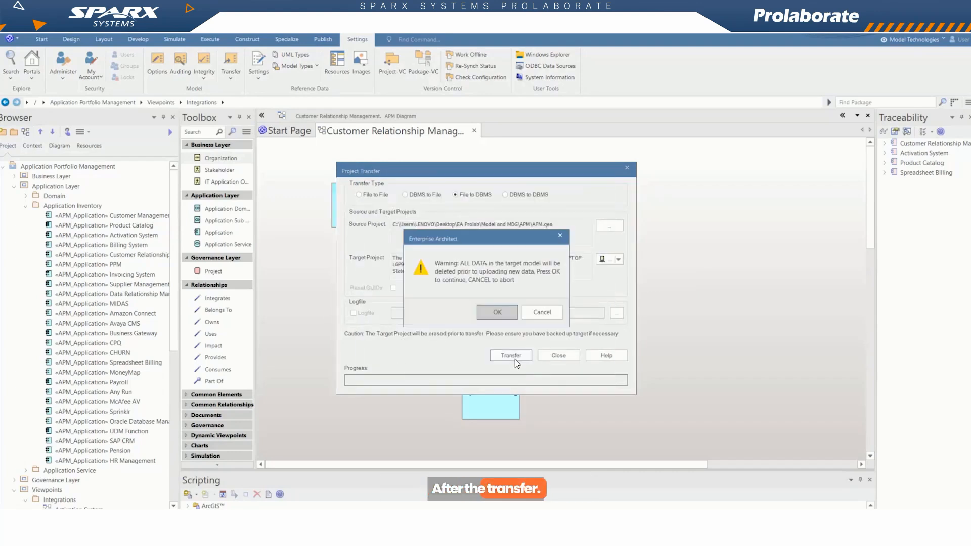
{"action": "left_click", "coordinate": [505, 311]}
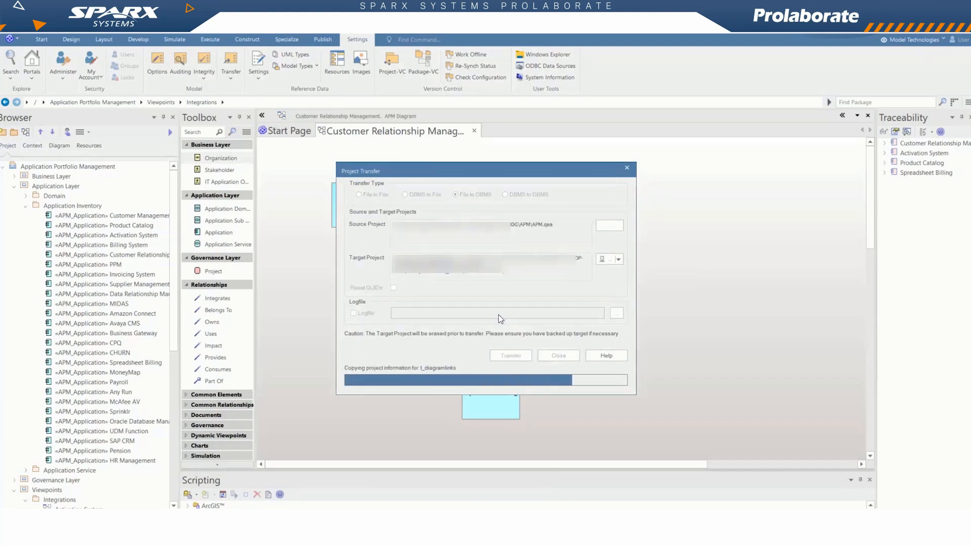
{"action": "left_click", "coordinate": [496, 305]}
{"action": "left_click", "coordinate": [558, 355]}
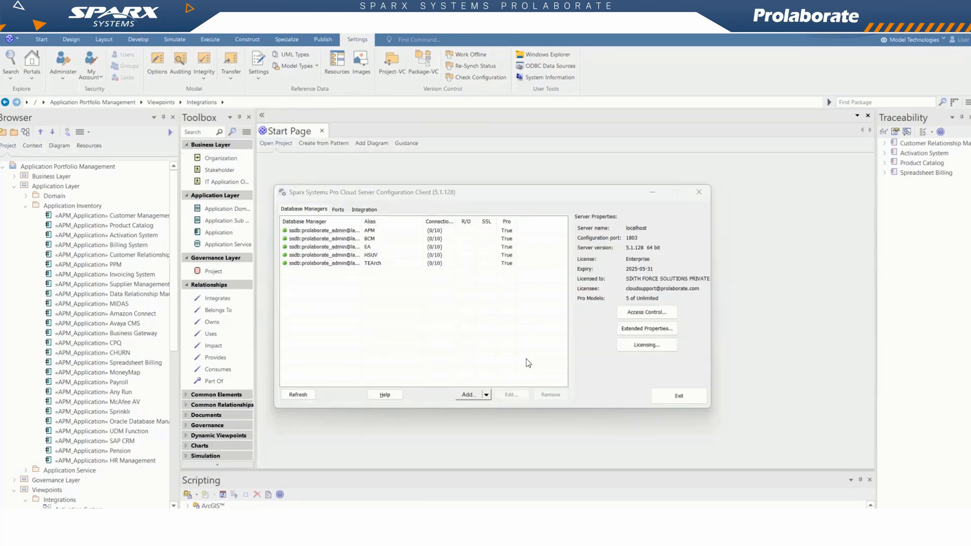
- In the Pro Cloud Server Configuration Client, add a Microsoft SQL Server database manager with alias and database name APM Current State, and fill in the server name
{"action": "left_click", "coordinate": [466, 394]}
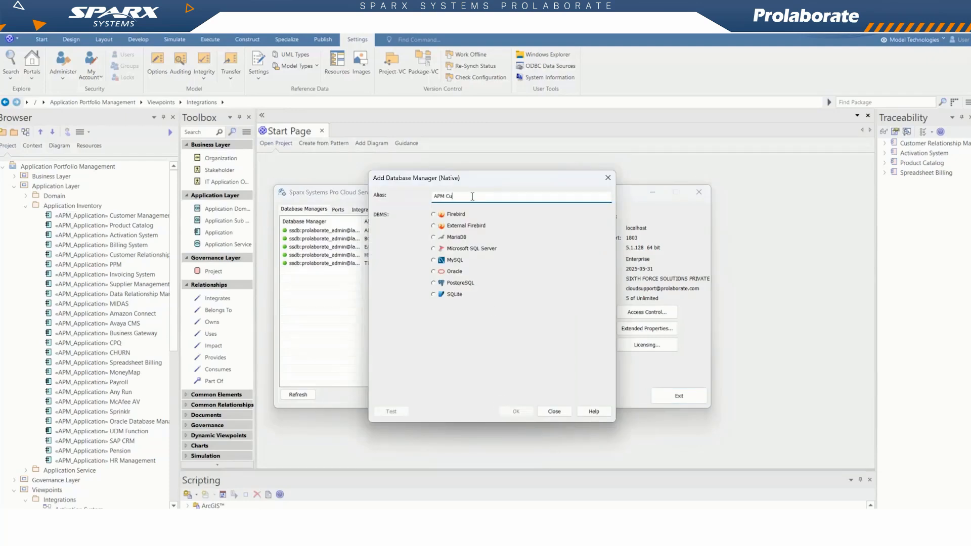
{"action": "left_click", "coordinate": [466, 249]}
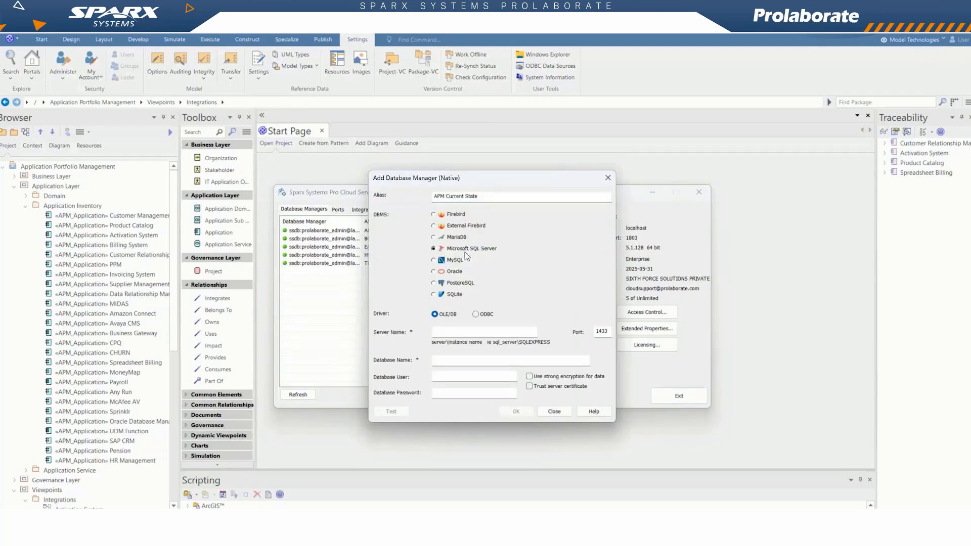
{"action": "key", "text": "ctrl+v"}
{"action": "left_click", "coordinate": [457, 363]}
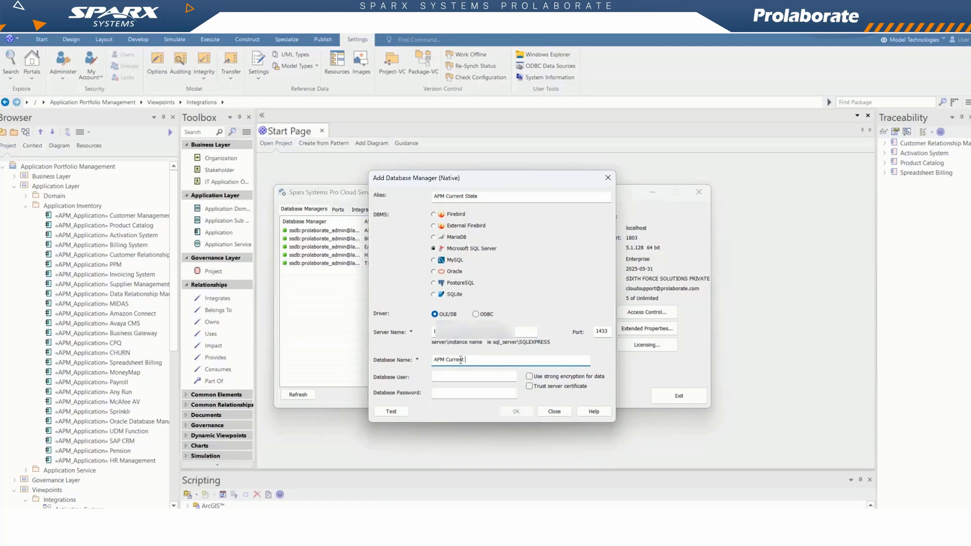
- Enter the database user and database password, test the connection, and save the new database manager
{"action": "left_click", "coordinate": [469, 380]}
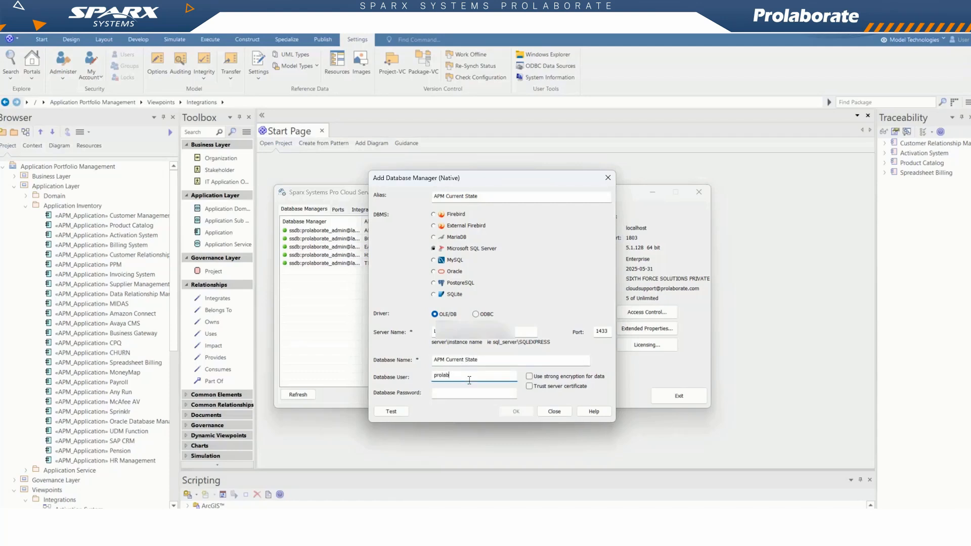
{"action": "left_click", "coordinate": [439, 395]}
{"action": "type", "text": "••"}
{"action": "left_click", "coordinate": [391, 411]}
{"action": "left_click", "coordinate": [528, 341]}
{"action": "left_click", "coordinate": [523, 411]}
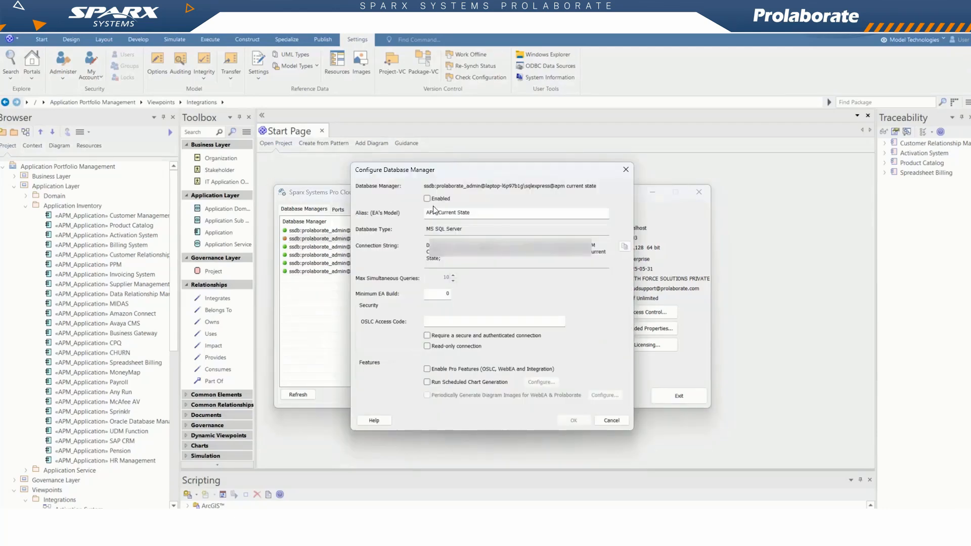
- Enable the APM Current State database manager with its Pro Features, save the configuration, and exit the configuration client
{"action": "left_click", "coordinate": [442, 368]}
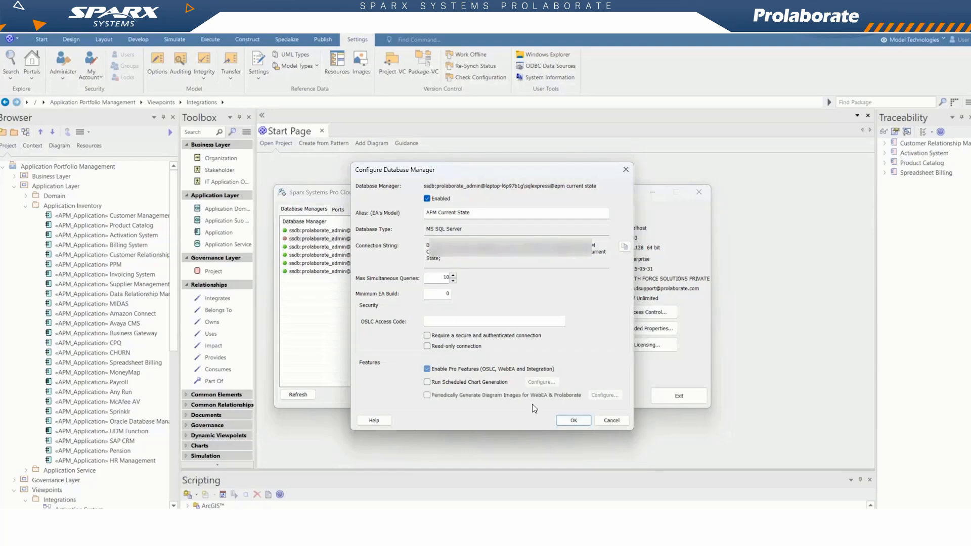
{"action": "left_click", "coordinate": [571, 421]}
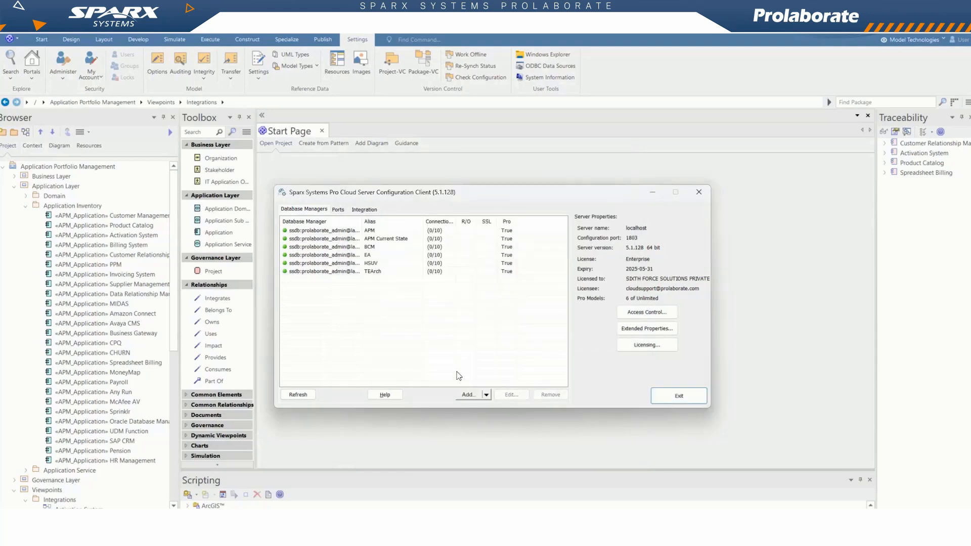
{"action": "left_click", "coordinate": [678, 397]}
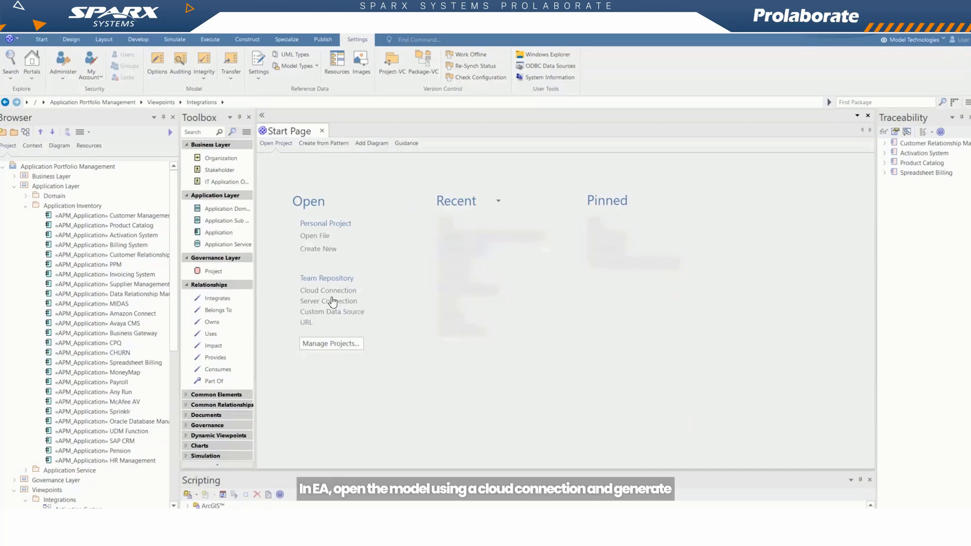
- Open the model in Enterprise Architect through a cloud connection, with both connection name and model name set to APM Current State
{"action": "left_click", "coordinate": [330, 291]}
{"action": "type", "text": "APM Current State"}
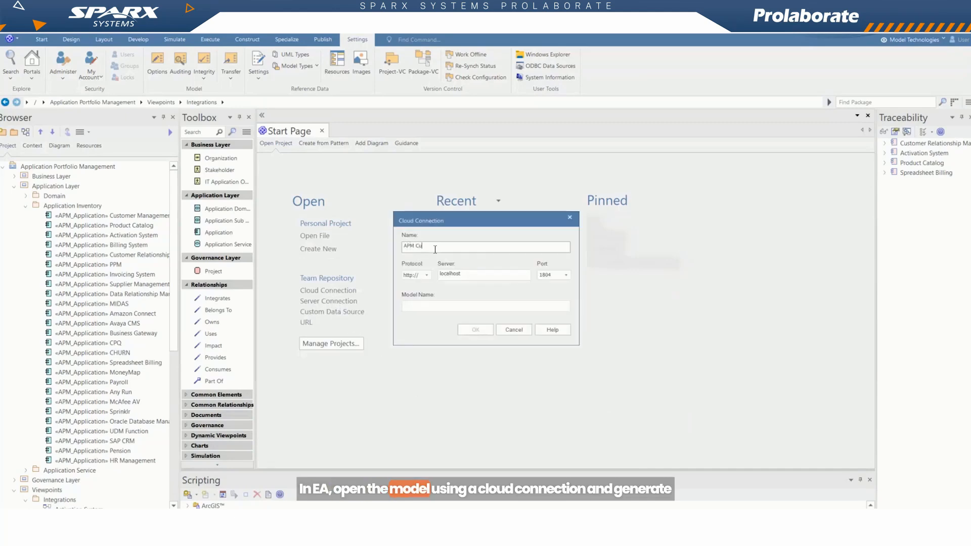
{"action": "left_click", "coordinate": [449, 305]}
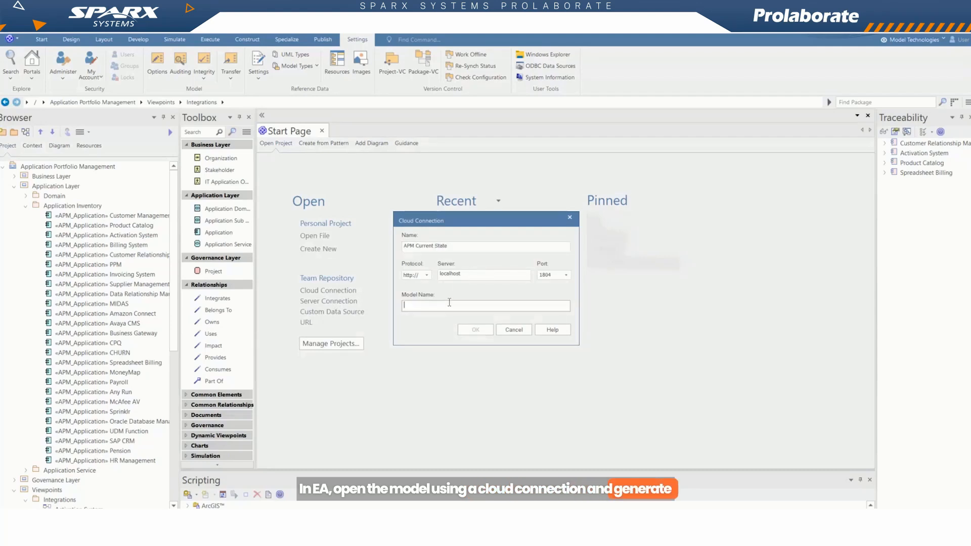
{"action": "type", "text": "APM Current State"}
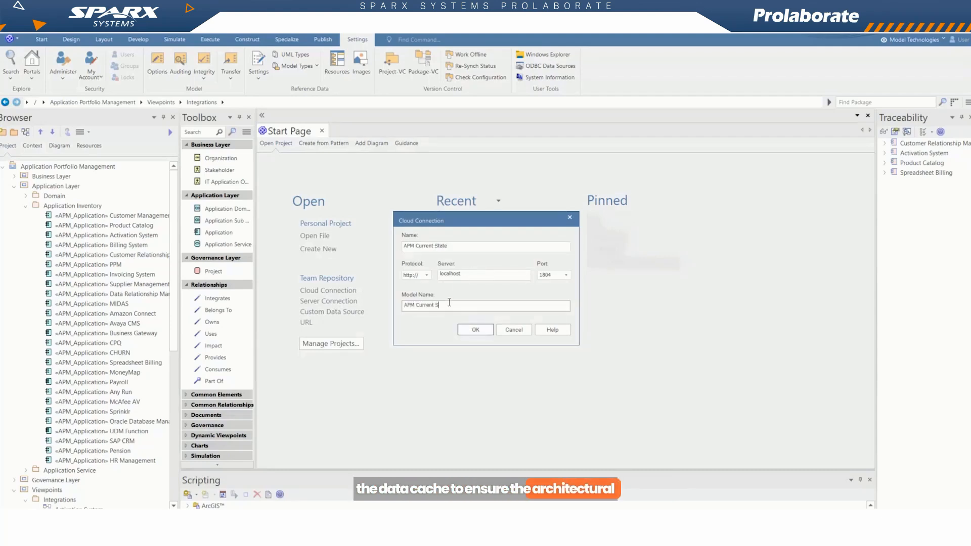
{"action": "left_click", "coordinate": [475, 329]}
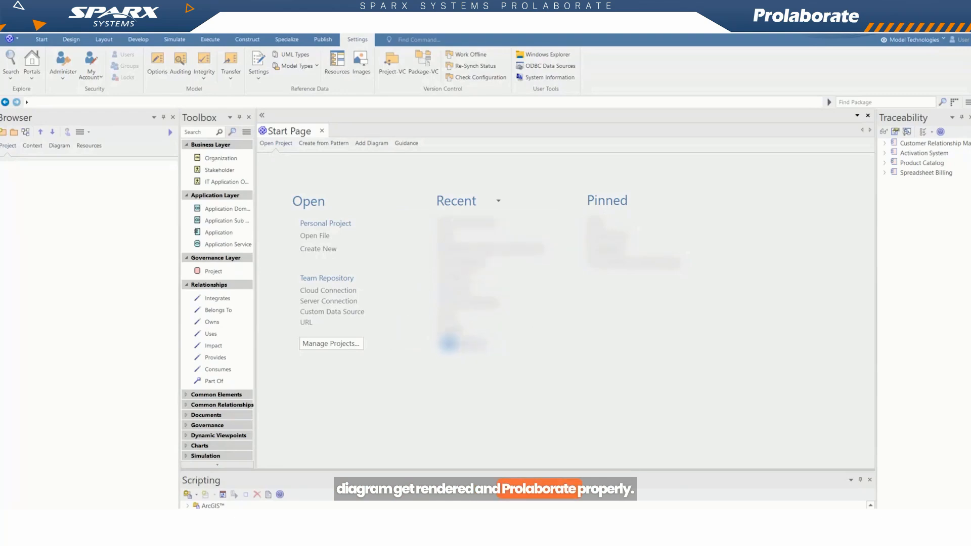
- Open the Customer Relationship Management diagram from the Integrations package under Viewpoints
{"action": "double_click", "coordinate": [67, 166]}
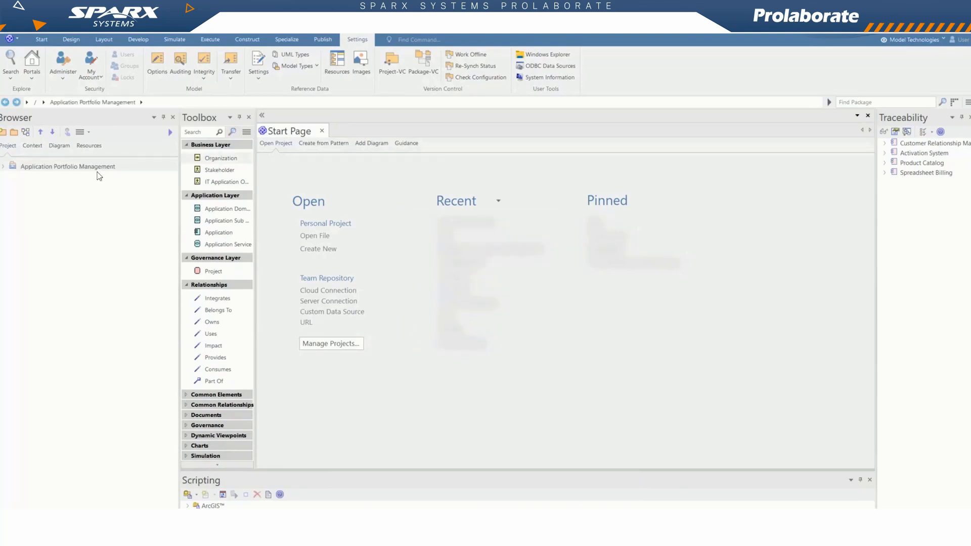
{"action": "double_click", "coordinate": [75, 186]}
{"action": "double_click", "coordinate": [47, 235]}
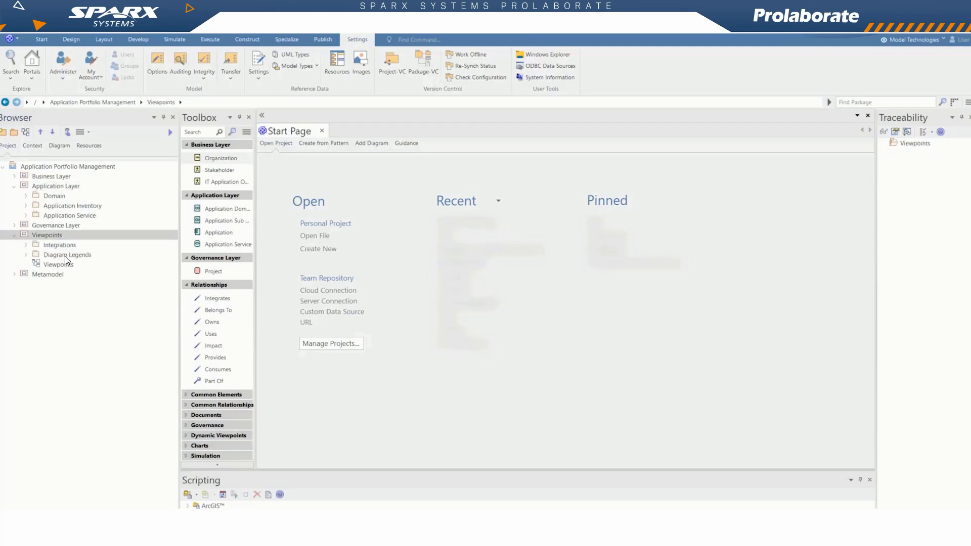
{"action": "double_click", "coordinate": [63, 246]}
{"action": "double_click", "coordinate": [97, 323]}
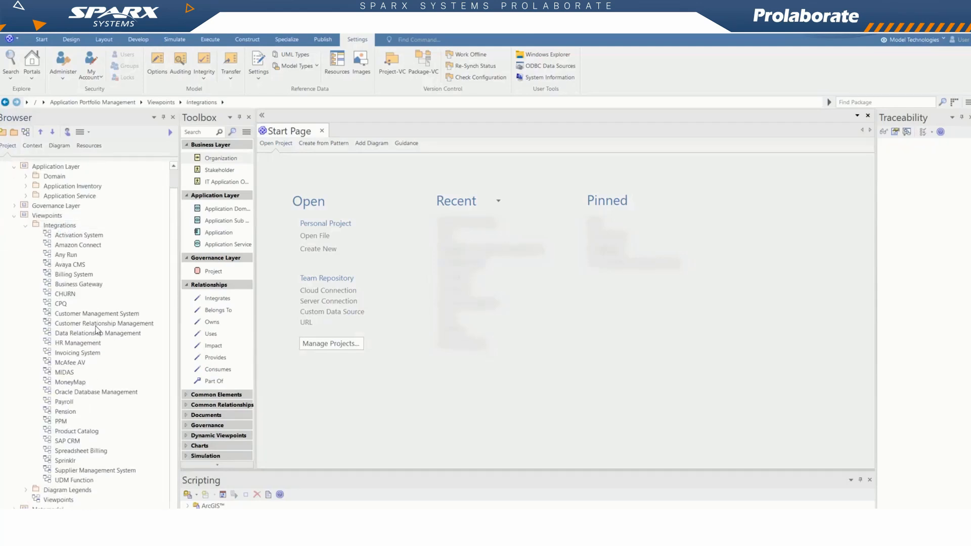
- Generate the data cache in the model options so that the diagrams render in Prolaborate
{"action": "left_click", "coordinate": [158, 64]}
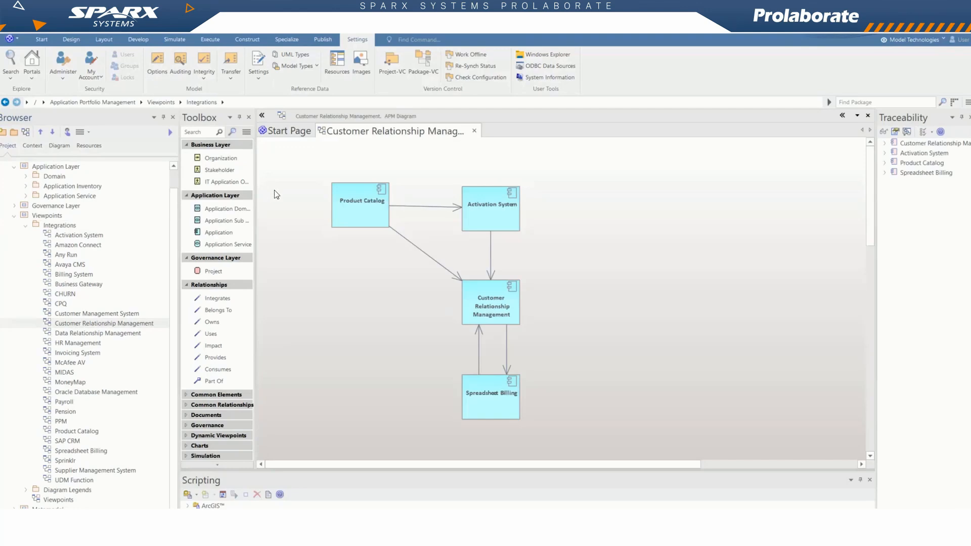
{"action": "left_click", "coordinate": [320, 164]}
{"action": "left_click", "coordinate": [585, 299]}
{"action": "left_click", "coordinate": [499, 322]}
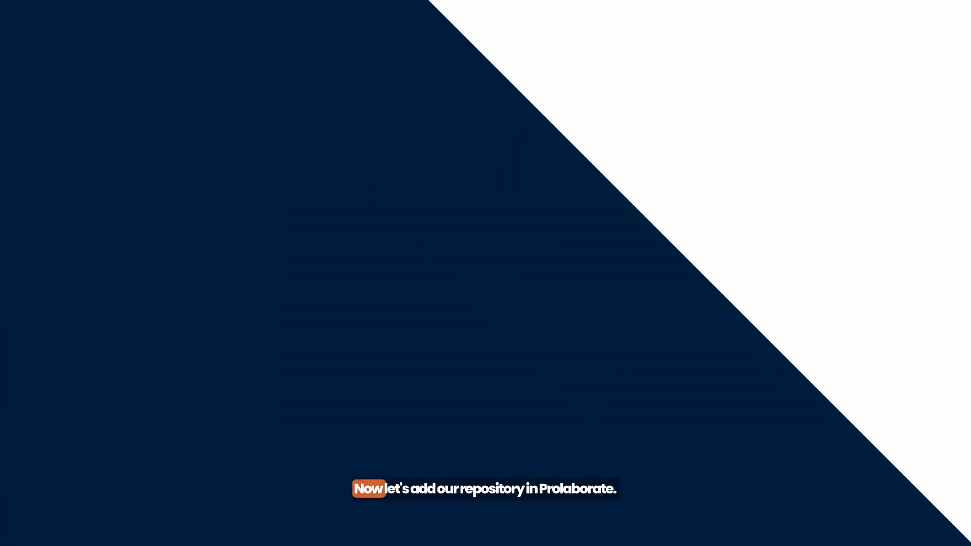
- In Prolaborate, add the repository Application Portfolio Management for the model APM Current State on server localhost, and configure it automatically
{"action": "type", "text": "ation Portfolio Management"}
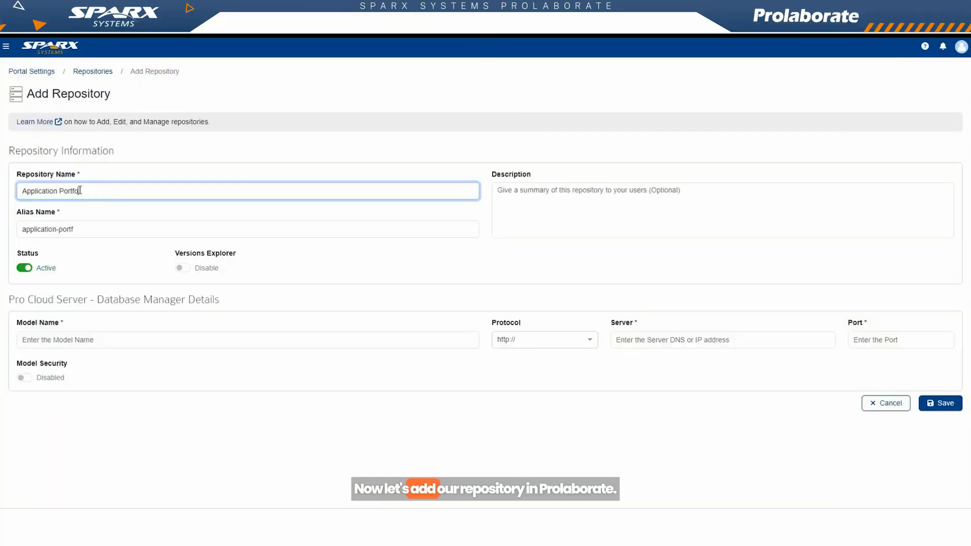
{"action": "left_click", "coordinate": [92, 338]}
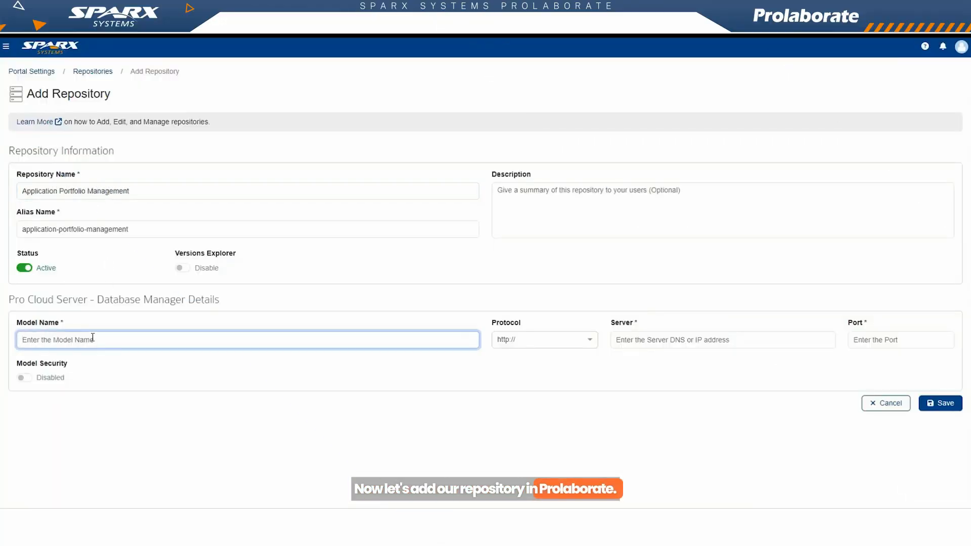
{"action": "type", "text": "APM Current State"}
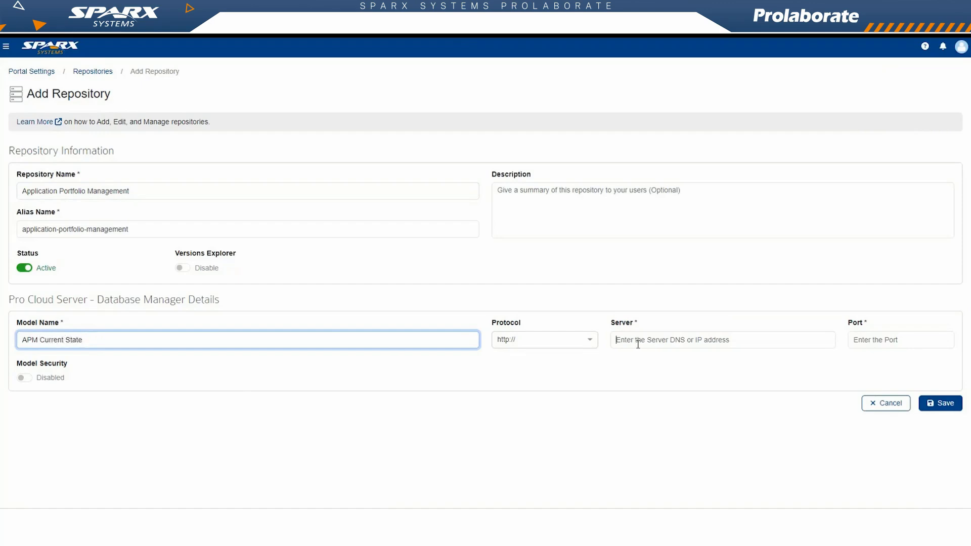
{"action": "left_click", "coordinate": [637, 344]}
{"action": "type", "text": "localhost"}
{"action": "left_click", "coordinate": [900, 339]}
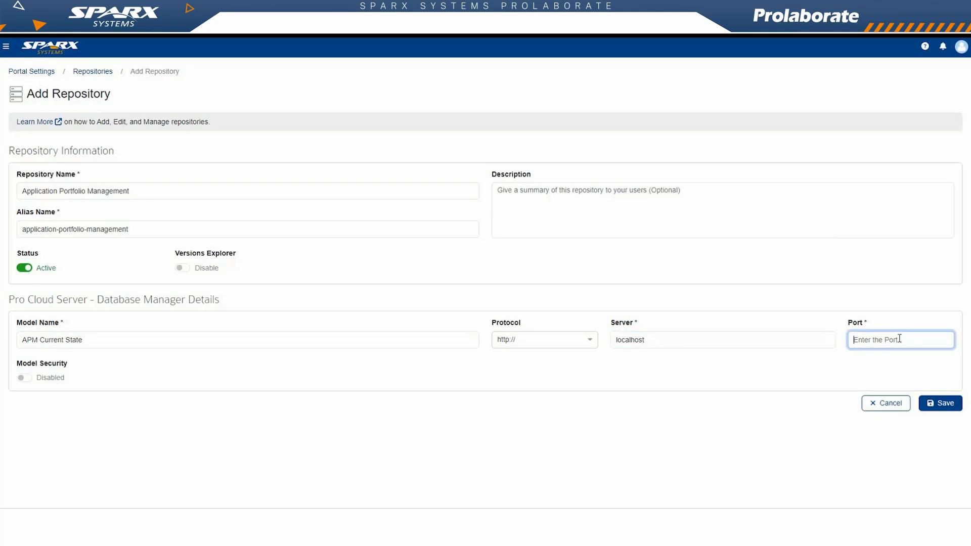
{"action": "left_click", "coordinate": [929, 404]}
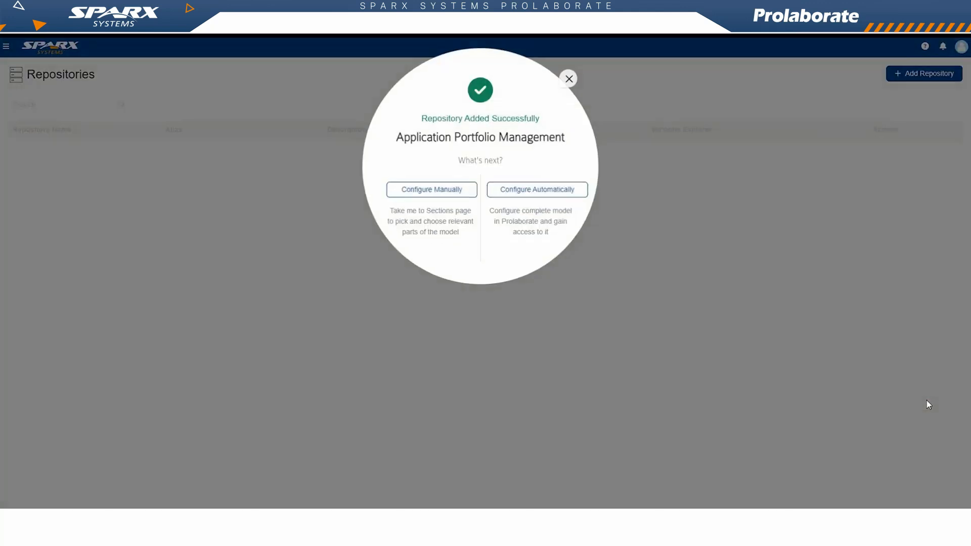
{"action": "left_click", "coordinate": [526, 194]}
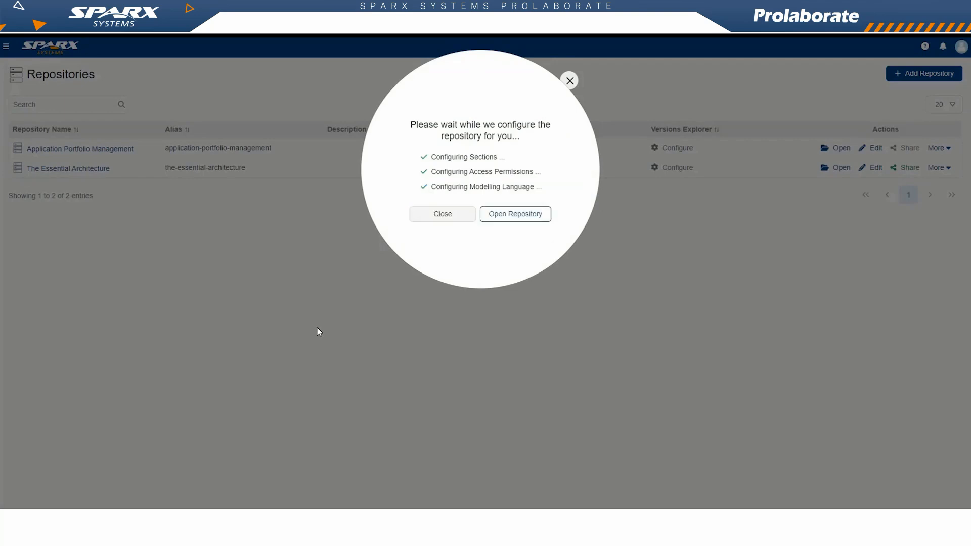
- Open the new repository and load the Customer Relationship Management diagram from the Integrations package under Viewpoints
{"action": "left_click", "coordinate": [512, 215]}
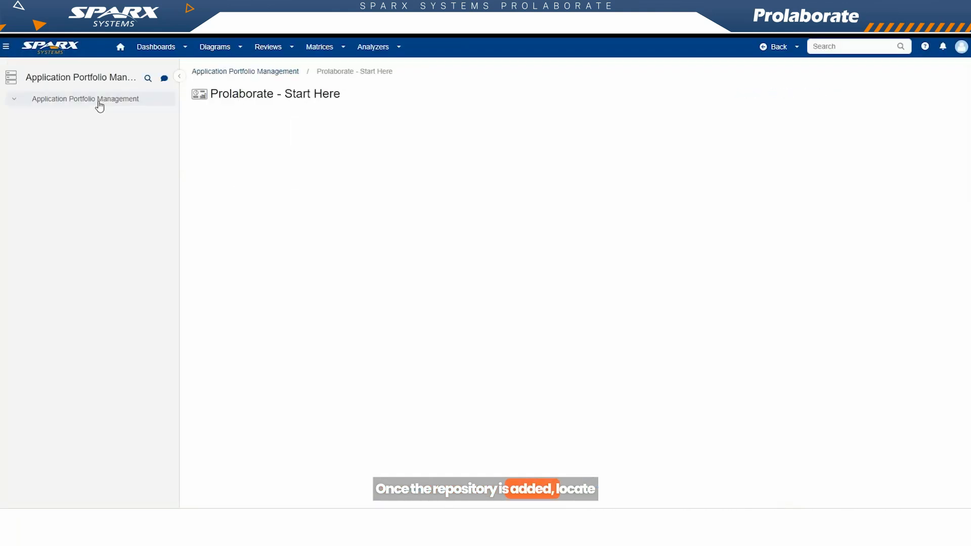
{"action": "left_click", "coordinate": [98, 101]}
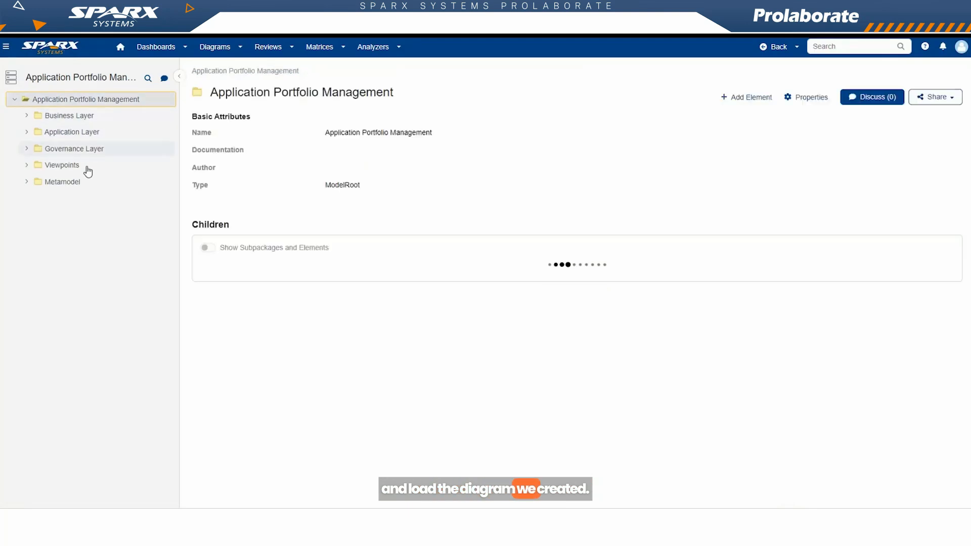
{"action": "left_click", "coordinate": [86, 167]}
{"action": "left_click", "coordinate": [81, 198]}
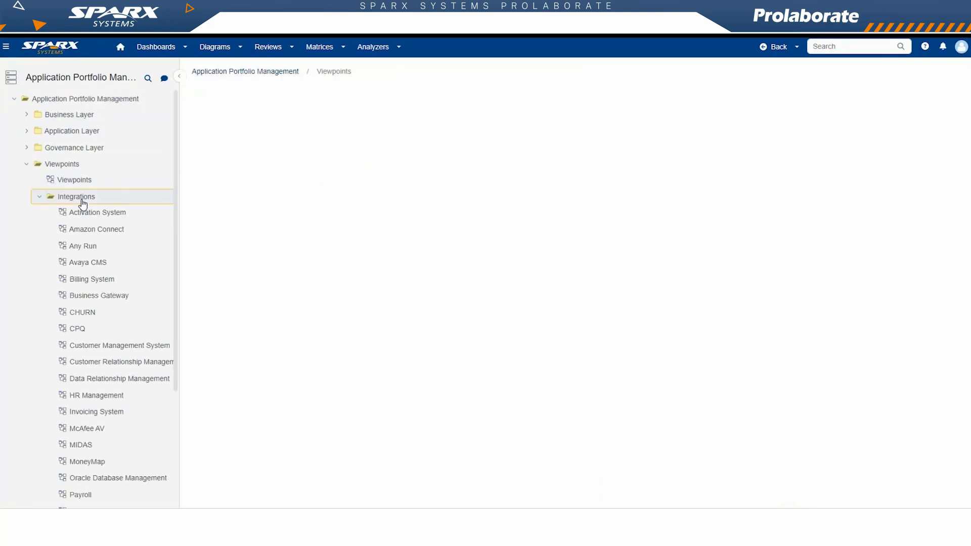
{"action": "left_click", "coordinate": [85, 363]}
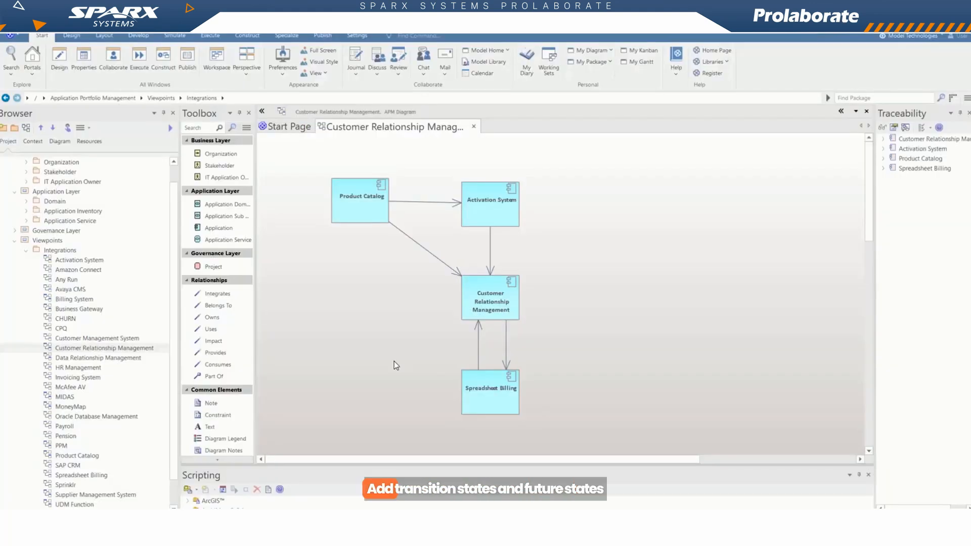
- In Enterprise Architect, reopen the model through a cloud connection named APM Current State on localhost, port 1804
{"action": "left_click", "coordinate": [291, 128]}
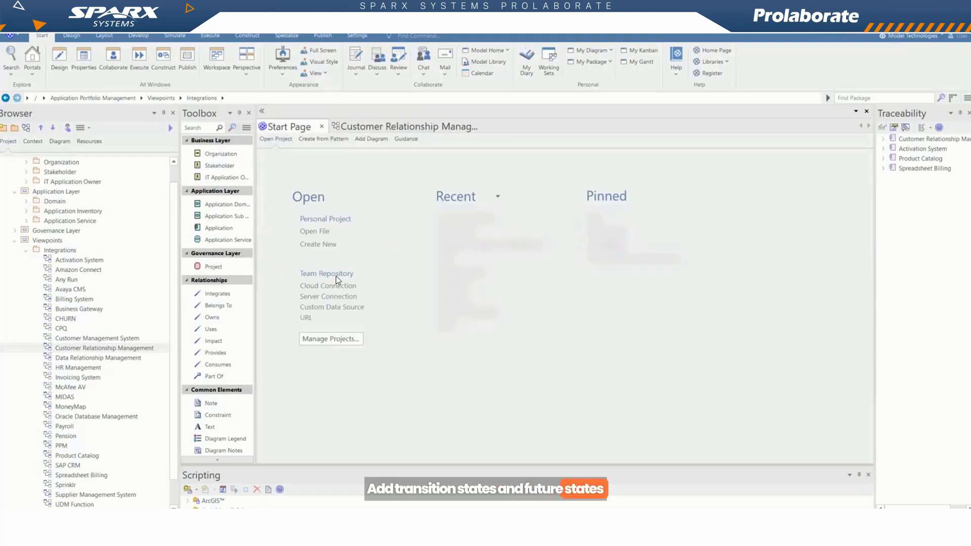
{"action": "left_click", "coordinate": [335, 285]}
{"action": "left_click", "coordinate": [434, 243]}
{"action": "type", "text": "APM Current State"}
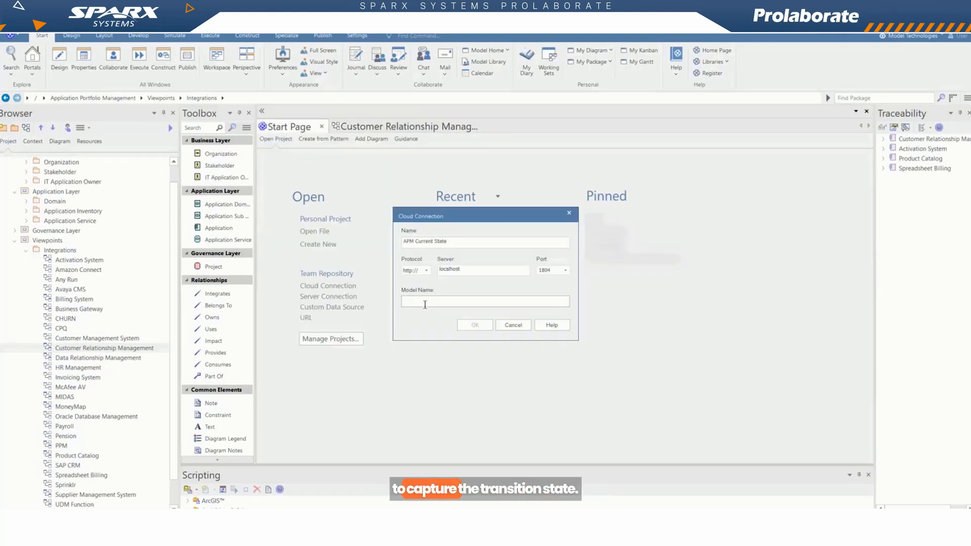
{"action": "left_click", "coordinate": [565, 301]}
{"action": "left_click", "coordinate": [474, 325]}
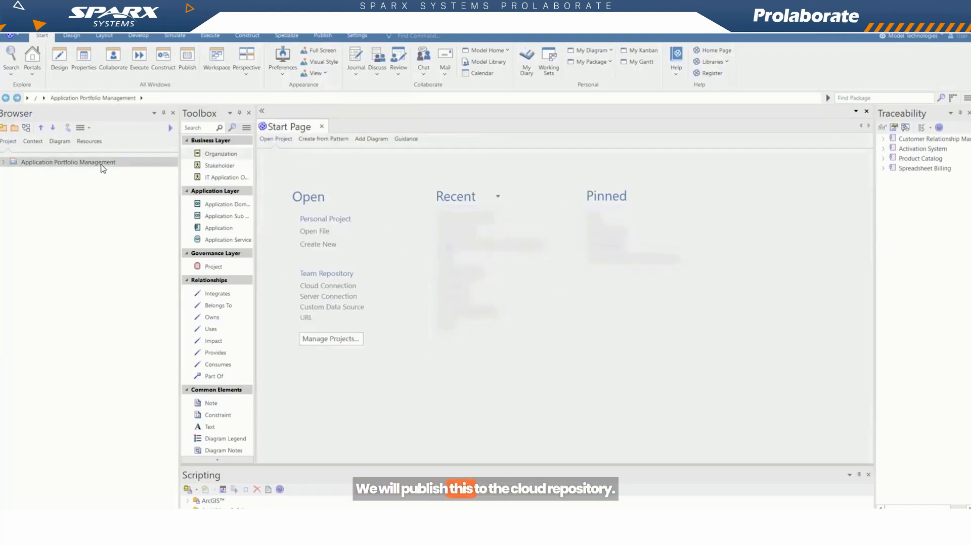
- Expand the Viewpoints and Integrations packages and open the Customer Relationship Management diagram
{"action": "double_click", "coordinate": [101, 163]}
{"action": "double_click", "coordinate": [48, 201]}
{"action": "double_click", "coordinate": [57, 211]}
{"action": "double_click", "coordinate": [87, 309]}
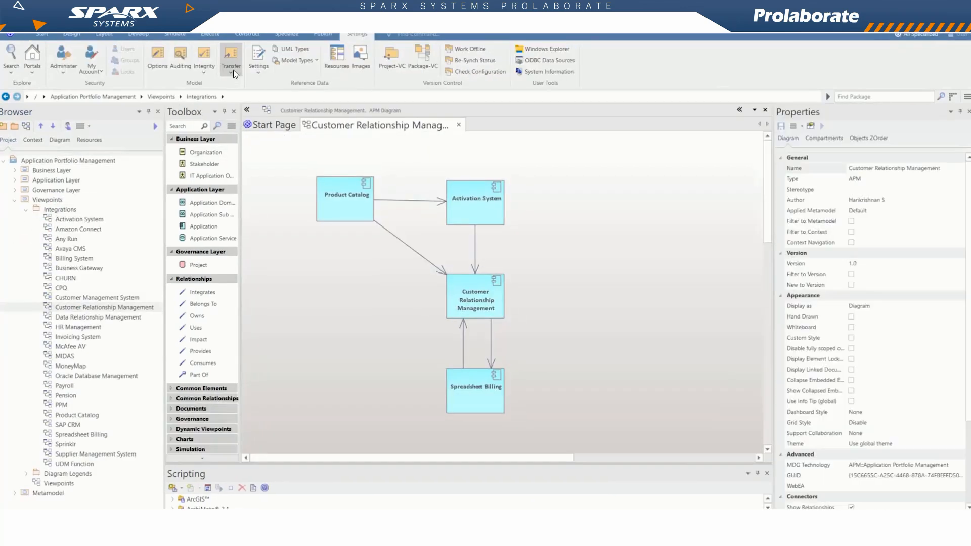
- Start a full project transfer via connection and set the SQL Server database APM Current State as its source, testing the connection
{"action": "left_click", "coordinate": [232, 70]}
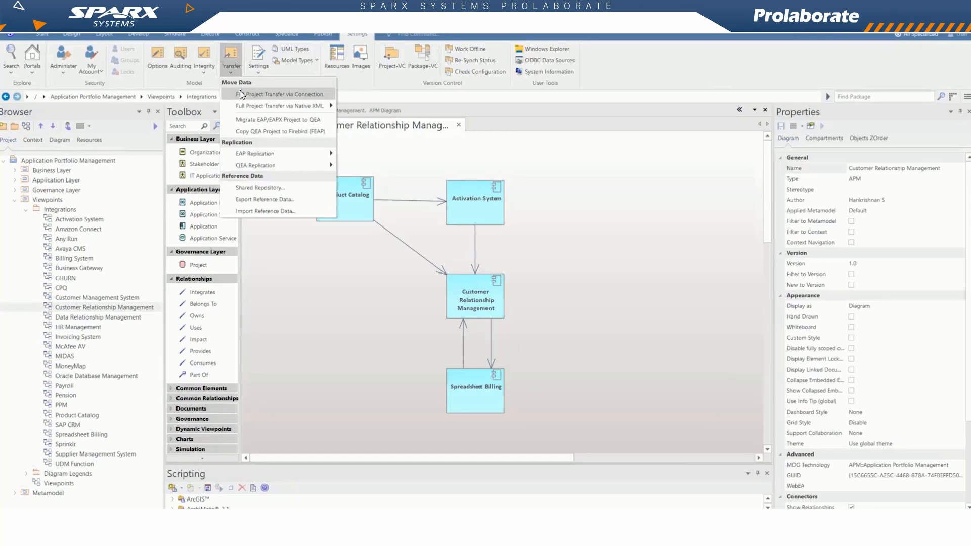
{"action": "left_click", "coordinate": [241, 94]}
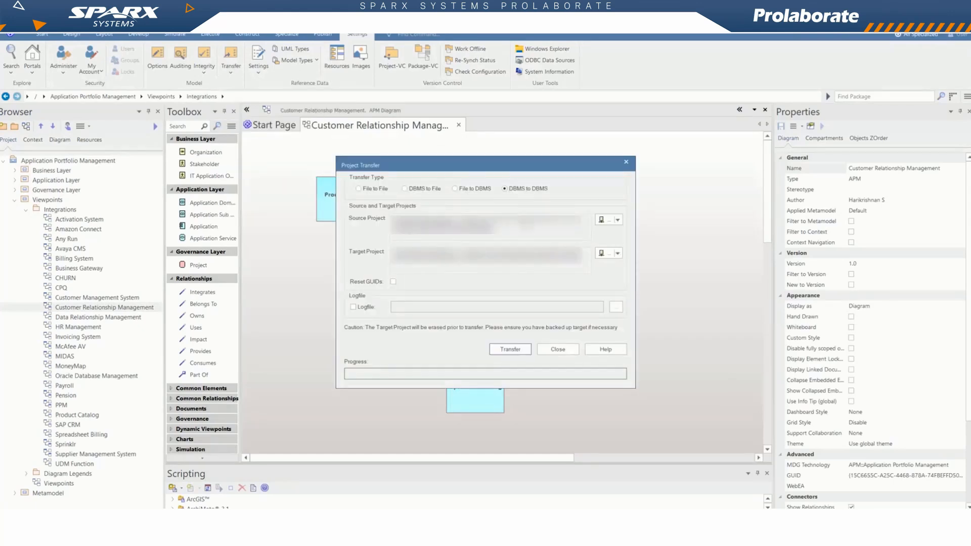
{"action": "left_click", "coordinate": [615, 223]}
{"action": "left_click", "coordinate": [632, 229]}
{"action": "type", "text": "APM Current State"}
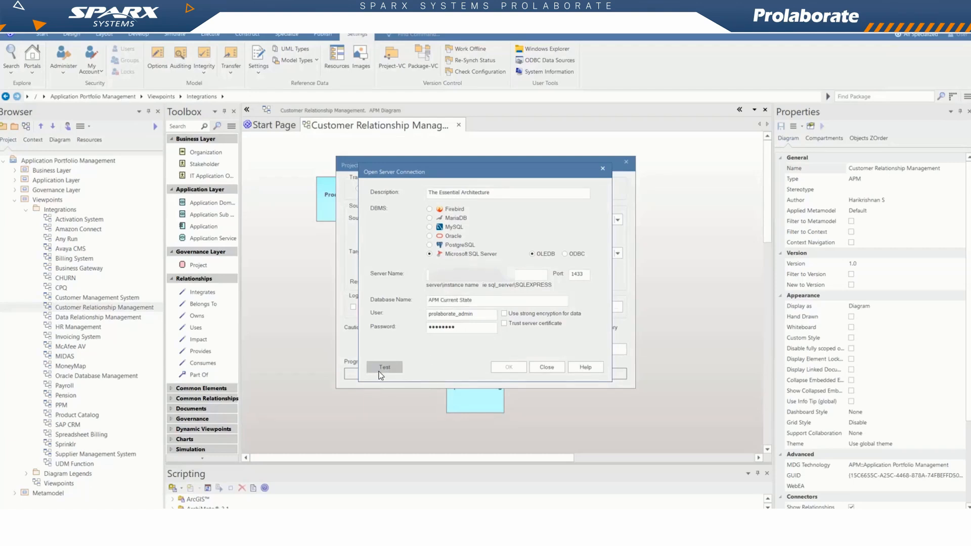
{"action": "left_click", "coordinate": [383, 367]}
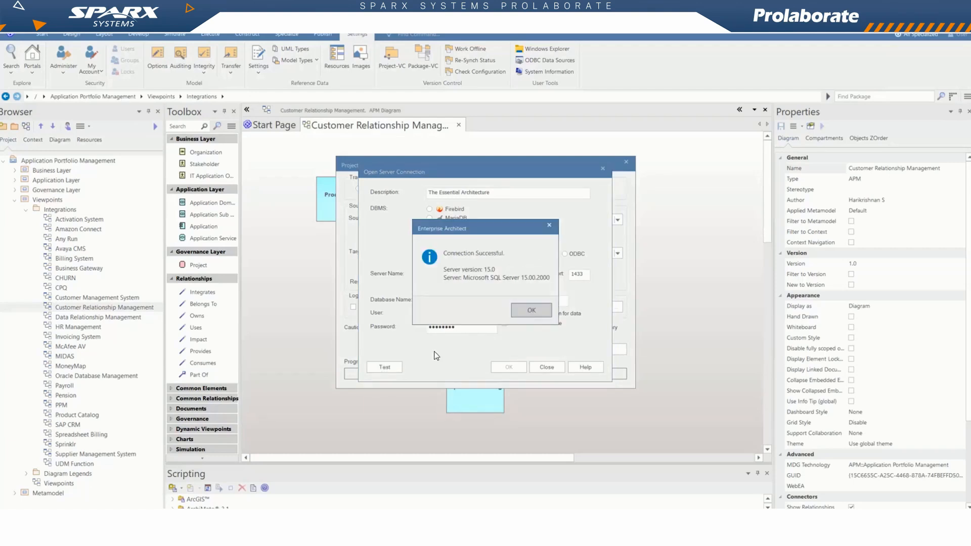
{"action": "left_click", "coordinate": [523, 309]}
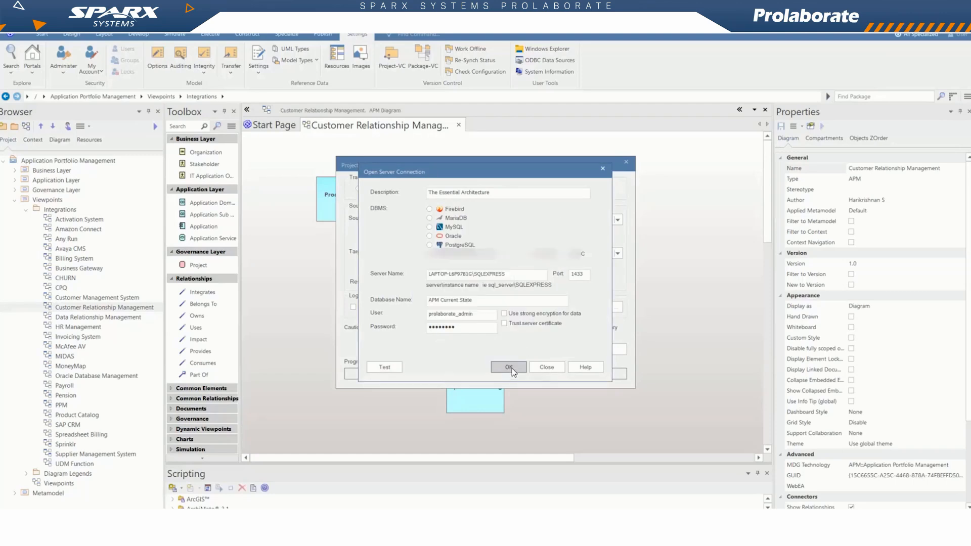
{"action": "left_click", "coordinate": [510, 367]}
- Set the SQL Server database Transition State 1 as the transfer target, test the connection, and run the transfer
{"action": "left_click", "coordinate": [612, 253]}
{"action": "left_click", "coordinate": [638, 263]}
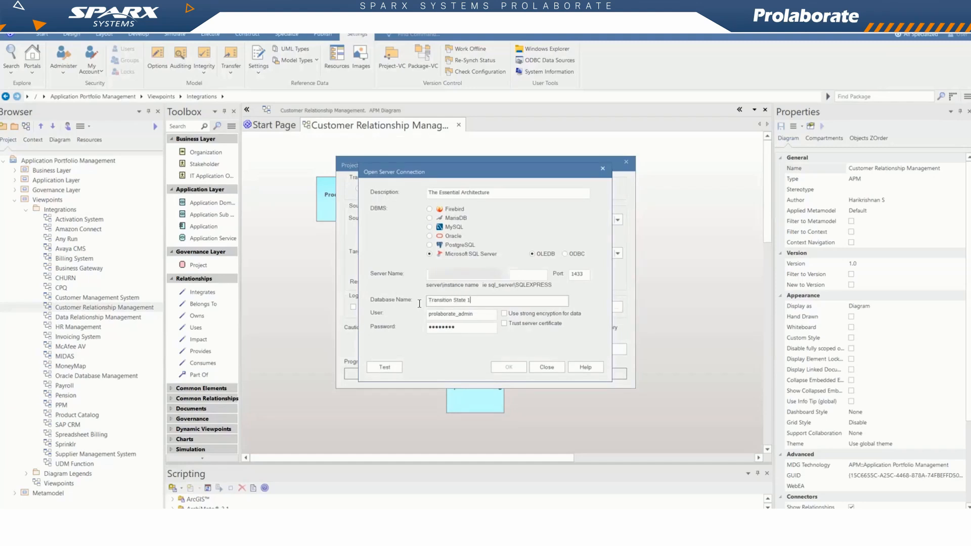
{"action": "left_click", "coordinate": [384, 367]}
{"action": "left_click", "coordinate": [525, 308]}
{"action": "left_click", "coordinate": [508, 367]}
{"action": "left_click", "coordinate": [510, 348]}
{"action": "left_click", "coordinate": [496, 306]}
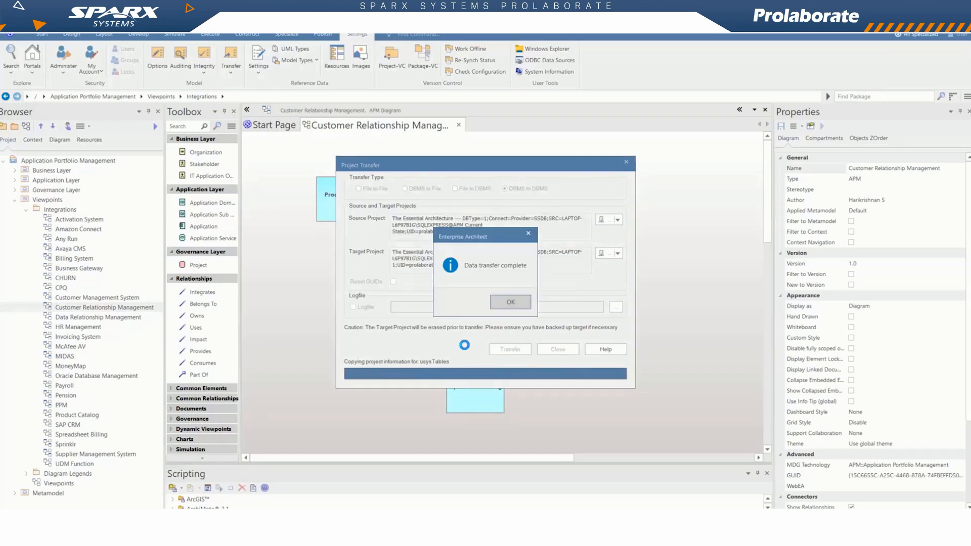
{"action": "left_click", "coordinate": [509, 301]}
{"action": "left_click", "coordinate": [558, 350]}
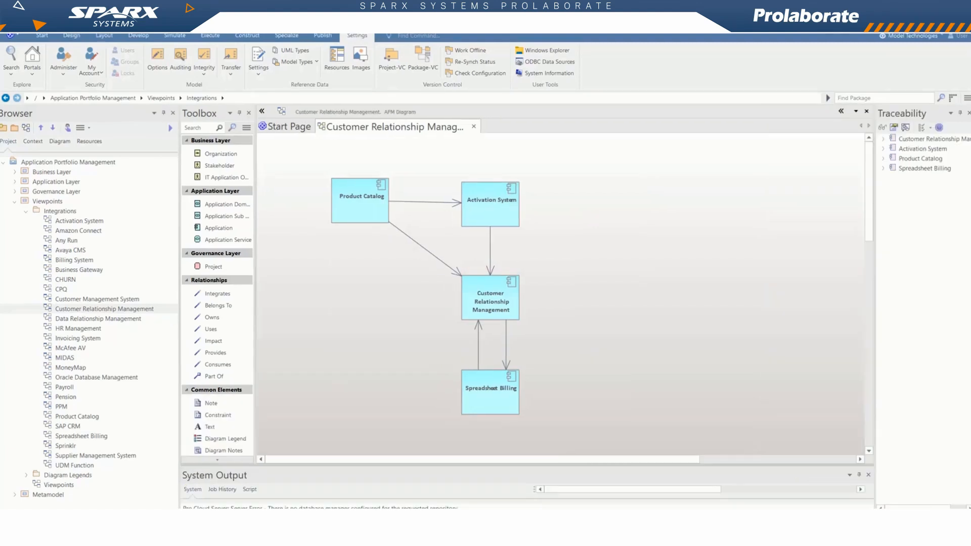
- In the Pro Cloud Server Configuration Client, add a Microsoft SQL Server database manager with alias and database Transition State 1, entering the database user and password
{"action": "key", "text": "alt+Tab"}
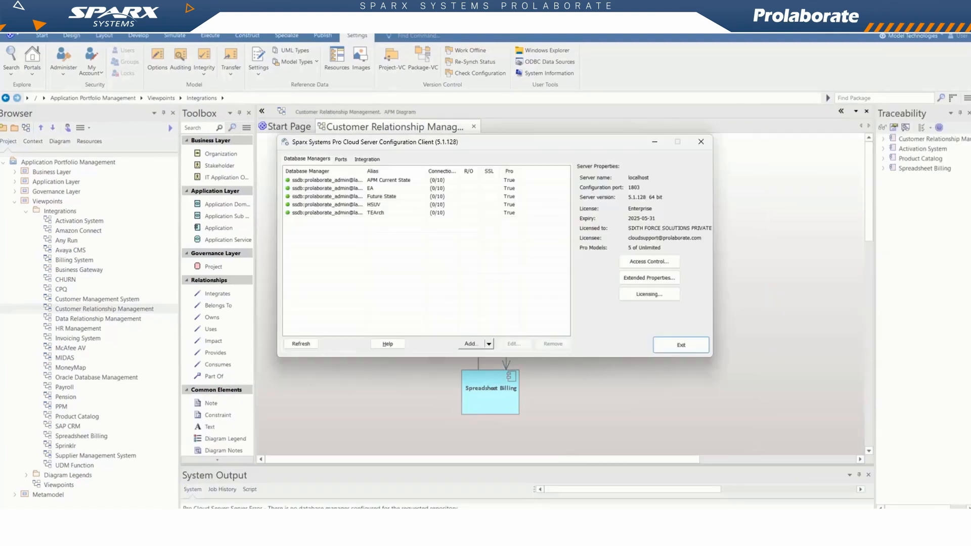
{"action": "left_click", "coordinate": [489, 345]}
{"action": "left_click", "coordinate": [489, 353]}
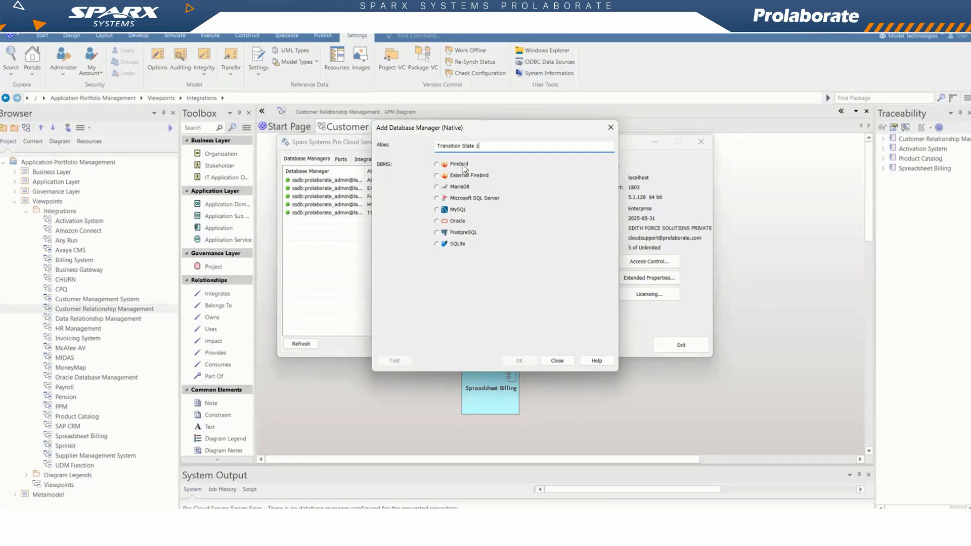
{"action": "left_click", "coordinate": [461, 199]}
{"action": "left_click", "coordinate": [475, 310]}
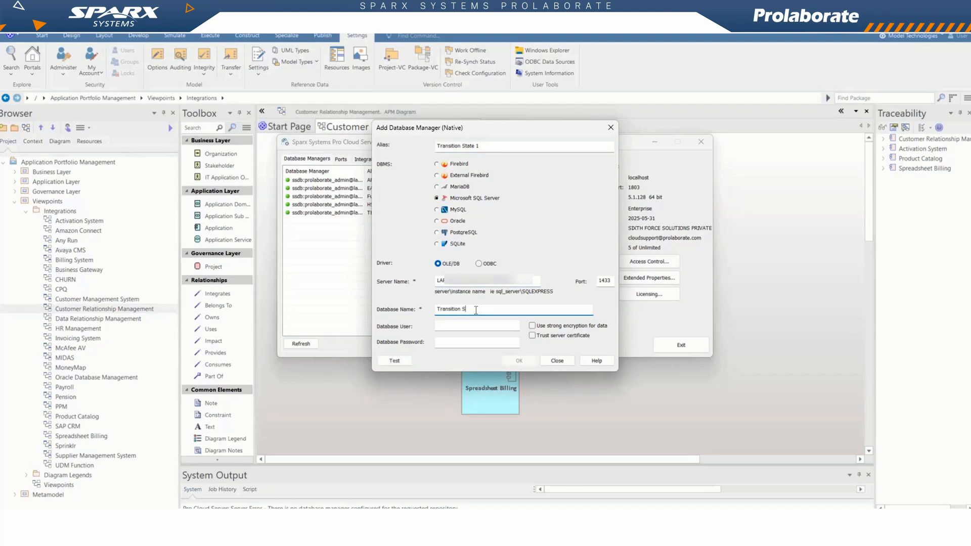
{"action": "left_click", "coordinate": [482, 342]}
{"action": "type", "text": "•"}
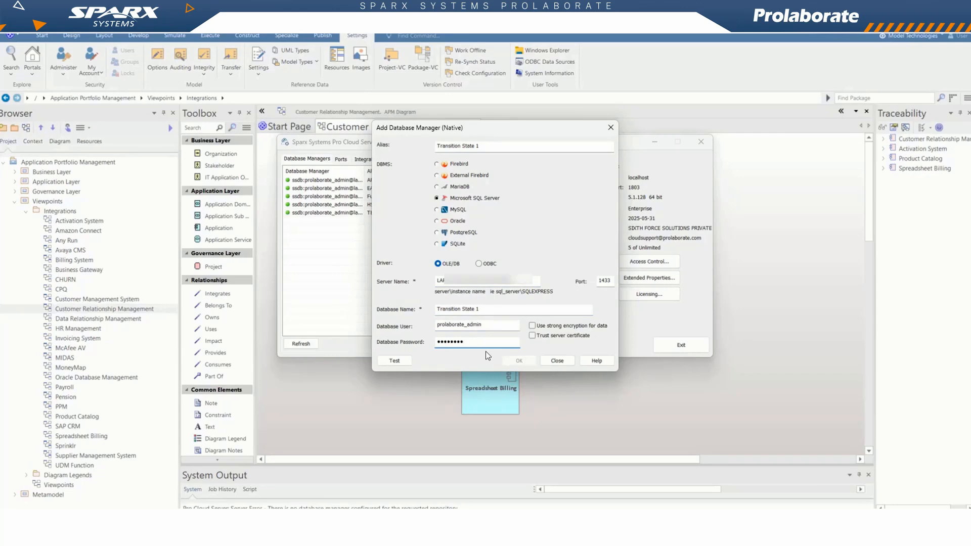
{"action": "left_click", "coordinate": [519, 361]}
{"action": "left_click", "coordinate": [540, 284]}
- Enable the Transition State 1 database manager with its Pro Features and save the configuration
{"action": "double_click", "coordinate": [384, 222]}
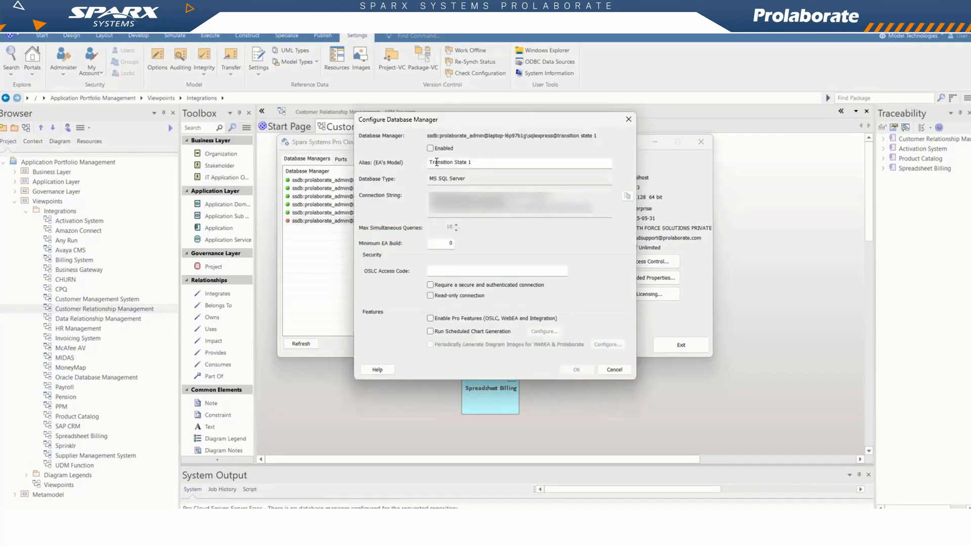
{"action": "left_click", "coordinate": [430, 149]}
{"action": "left_click", "coordinate": [456, 320]}
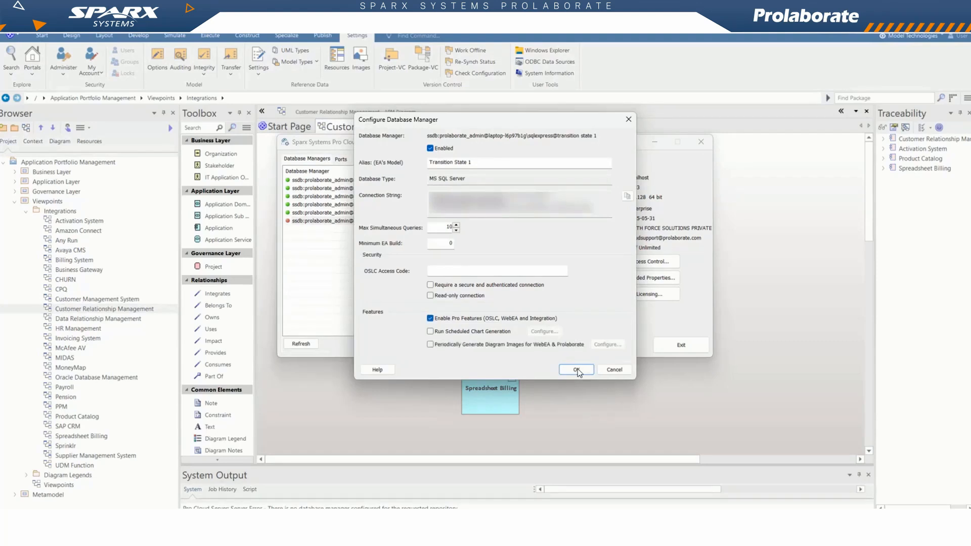
{"action": "left_click", "coordinate": [576, 369]}
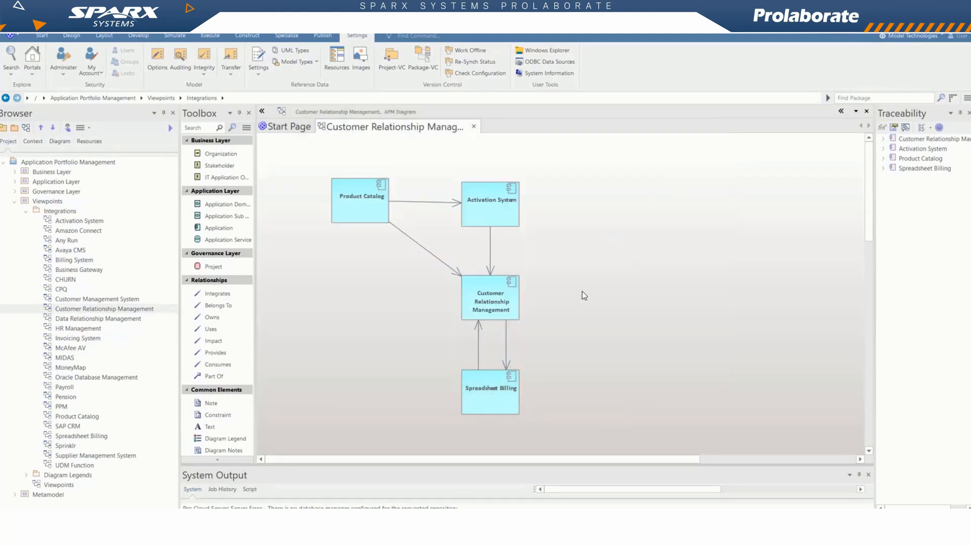
- In Enterprise Architect, open the model through a cloud connection with connection name and model name Transition State 1
{"action": "left_click", "coordinate": [289, 126]}
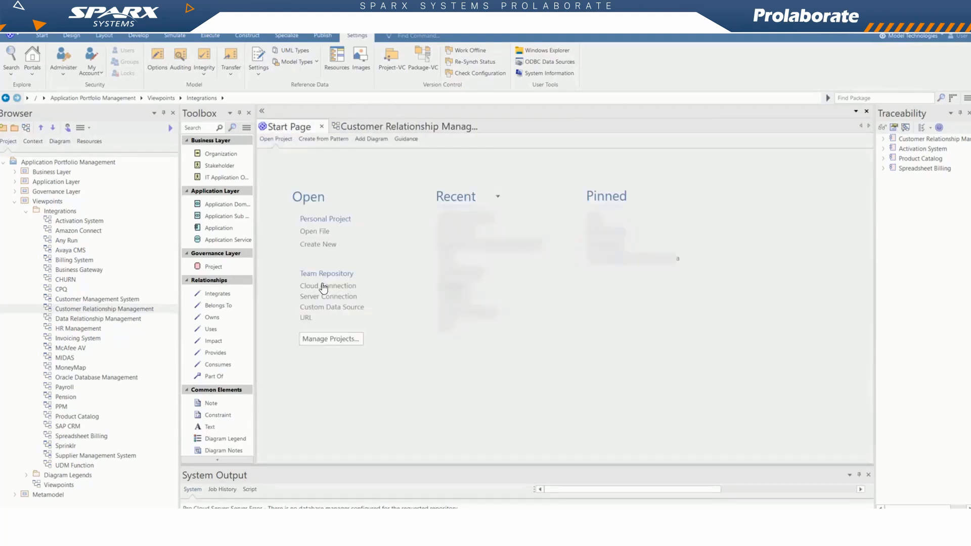
{"action": "left_click", "coordinate": [324, 287]}
{"action": "left_click", "coordinate": [450, 246]}
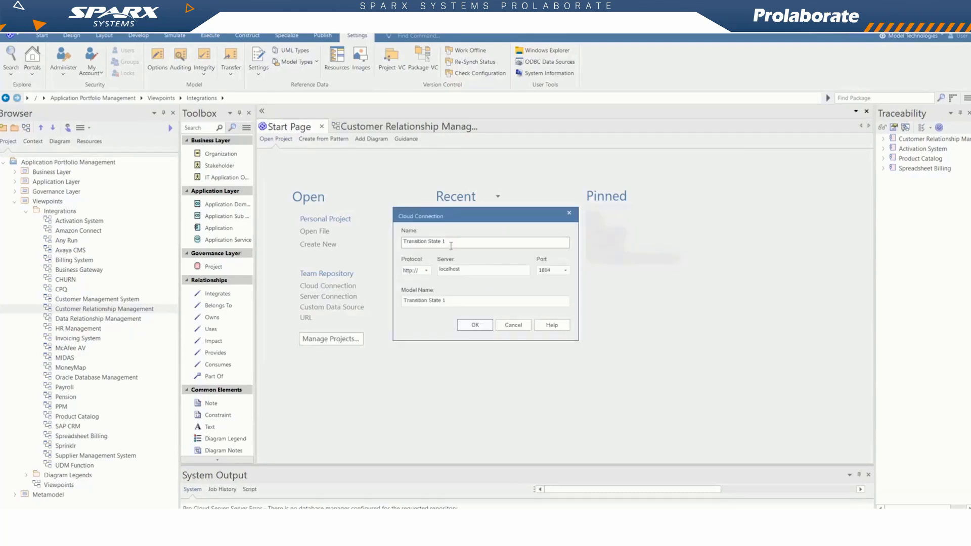
{"action": "left_click", "coordinate": [477, 329]}
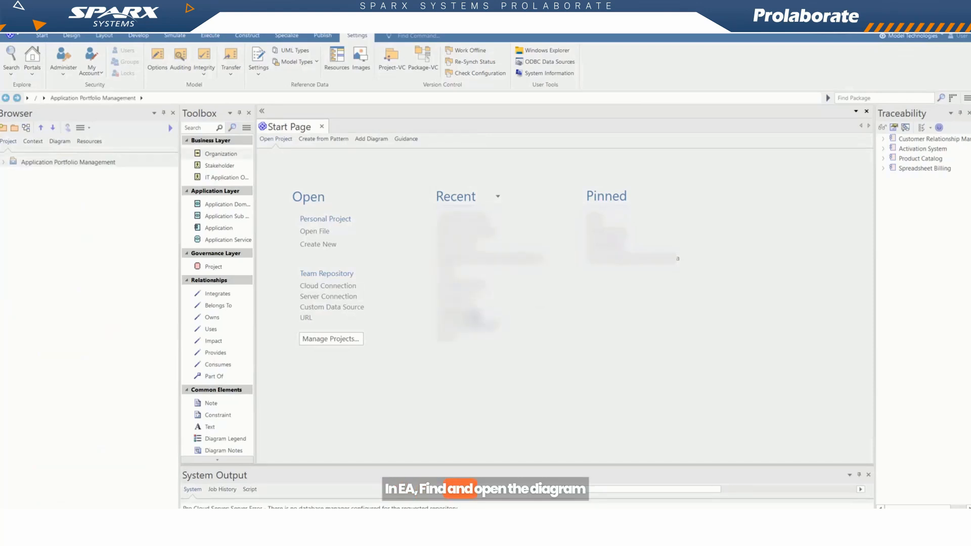
- Open the Customer Relationship Management diagram from the Integrations package under Viewpoints in the Application Portfolio Management model
{"action": "double_click", "coordinate": [69, 162]}
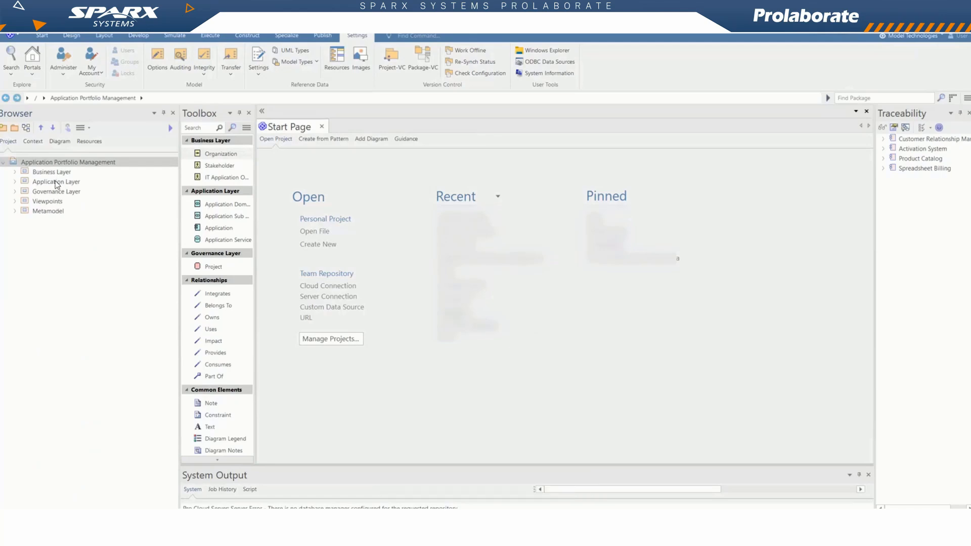
{"action": "double_click", "coordinate": [57, 183]}
{"action": "double_click", "coordinate": [61, 203]}
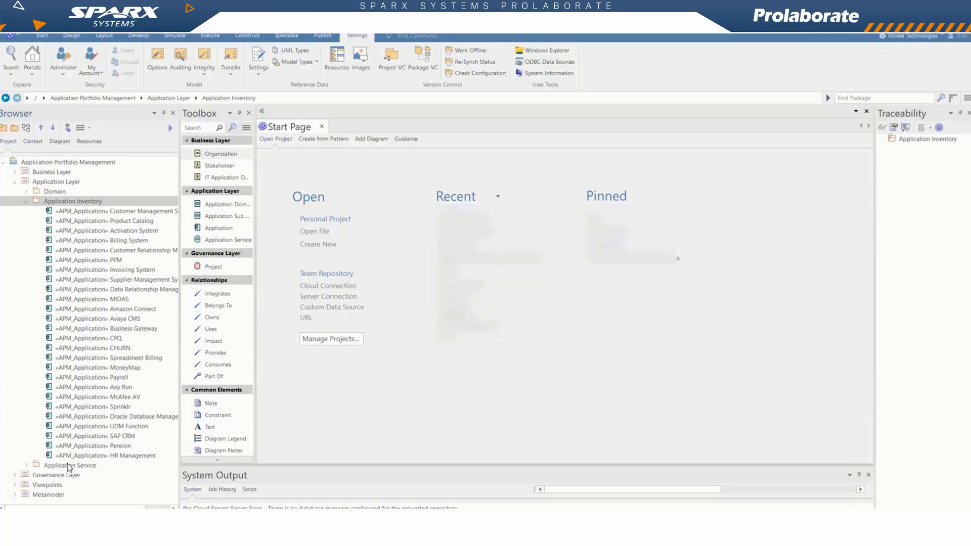
{"action": "double_click", "coordinate": [47, 484]}
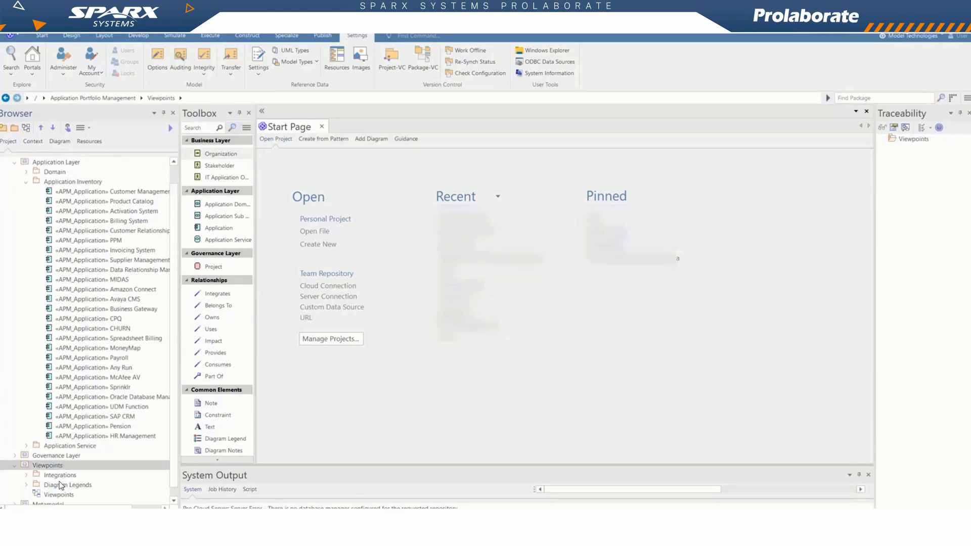
{"action": "double_click", "coordinate": [60, 475]}
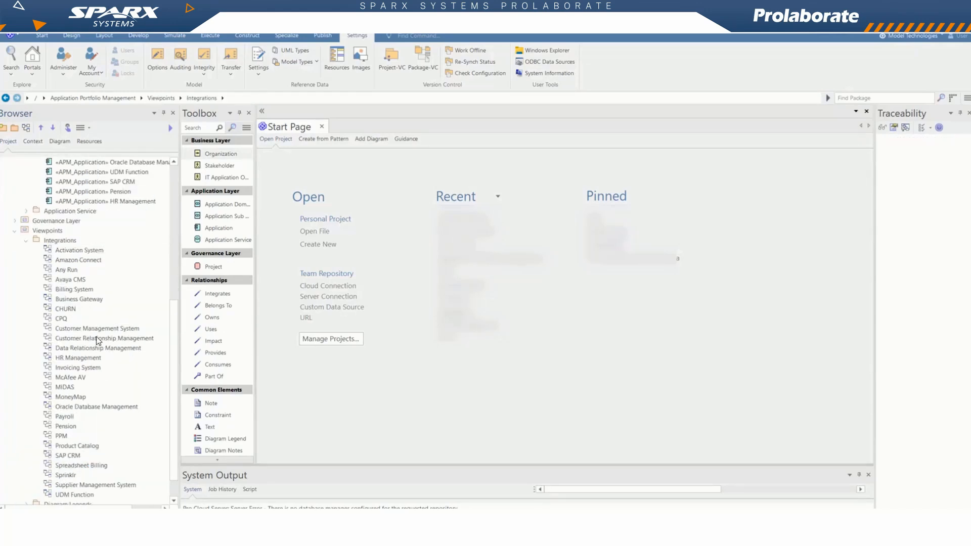
{"action": "double_click", "coordinate": [98, 338]}
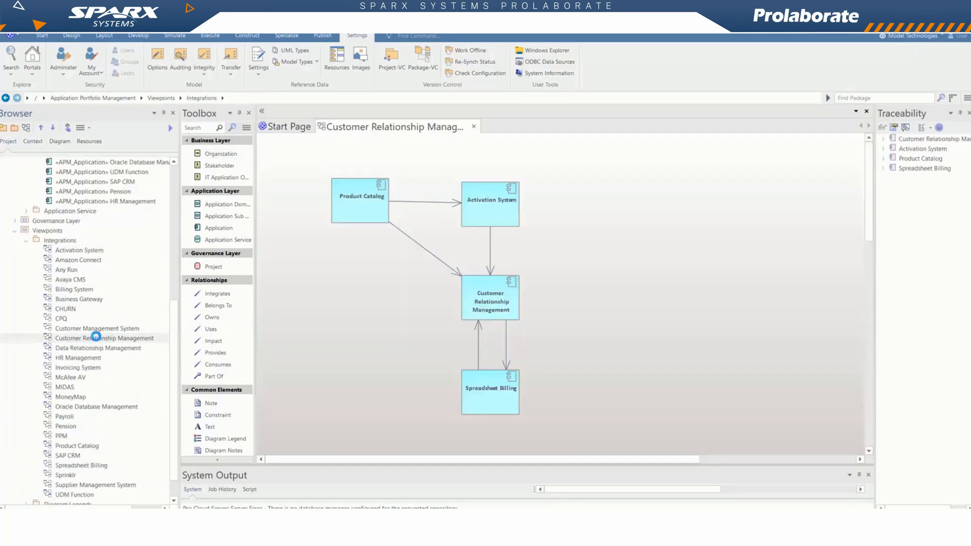
{"action": "left_click", "coordinate": [317, 297]}
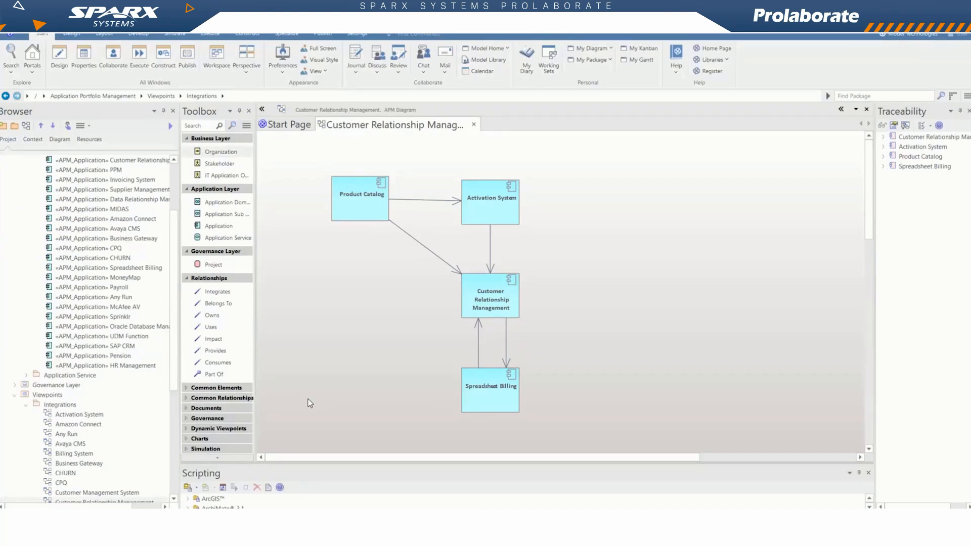
- Add the CPQ application to the diagram as a link below Product Catalog, and align it in a row with Spreadsheet Billing
{"action": "left_click", "coordinate": [119, 248]}
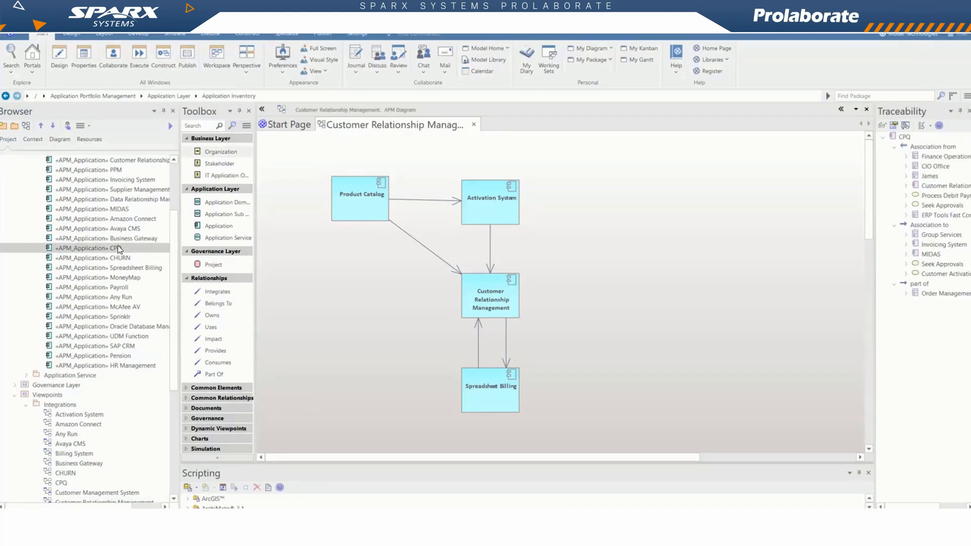
{"action": "left_click_drag", "start_coordinate": [268, 265], "coordinate": [348, 380]}
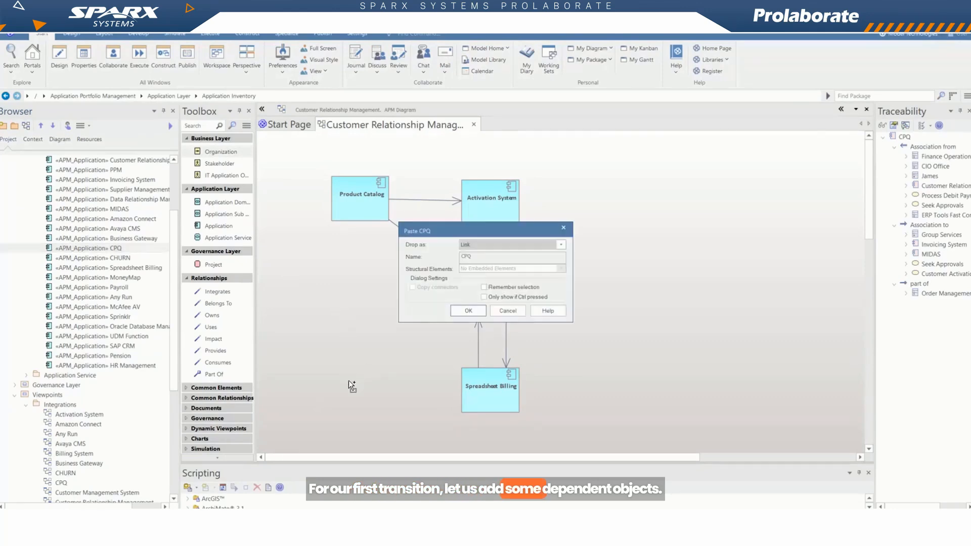
{"action": "left_click", "coordinate": [473, 310]}
{"action": "left_click_drag", "start_coordinate": [382, 405], "coordinate": [362, 386]}
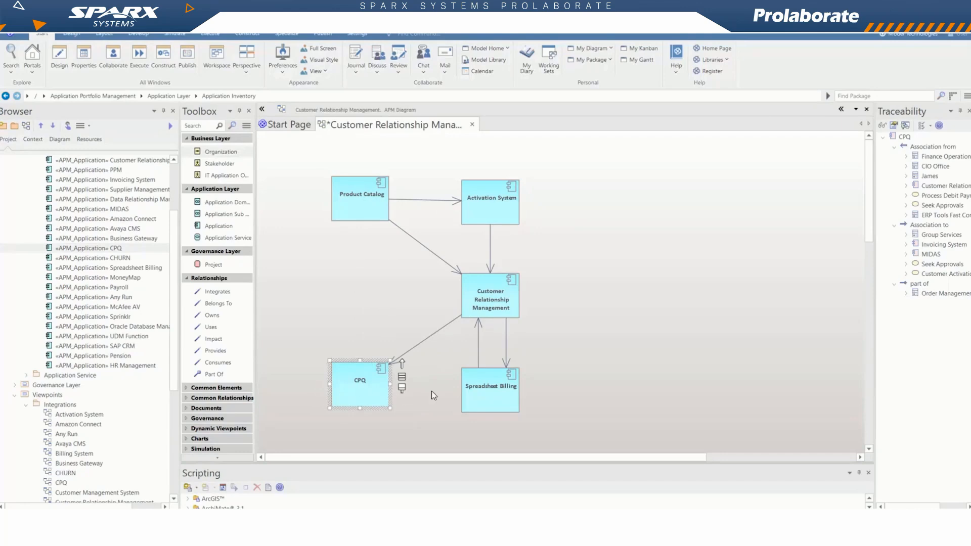
{"action": "left_click_drag", "start_coordinate": [489, 395], "coordinate": [490, 390]}
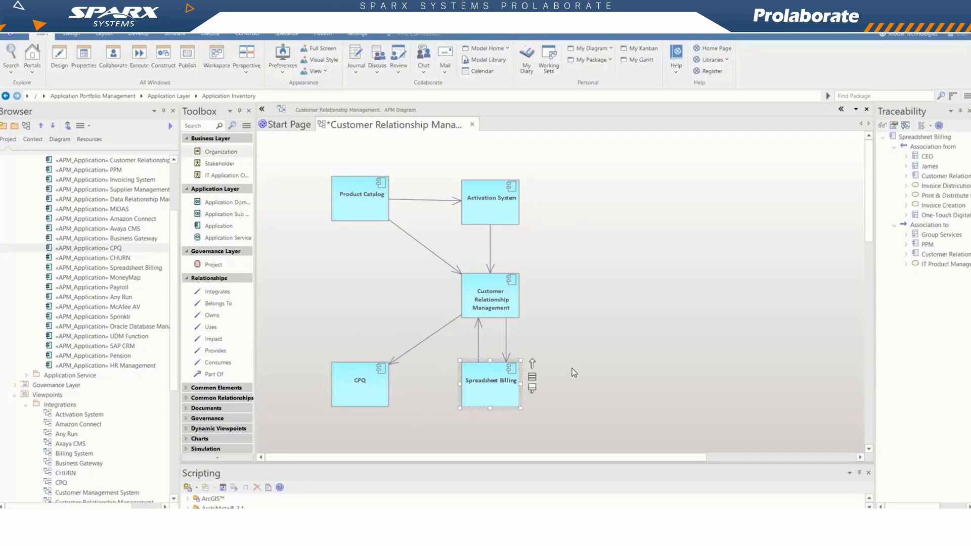
{"action": "left_click", "coordinate": [572, 369]}
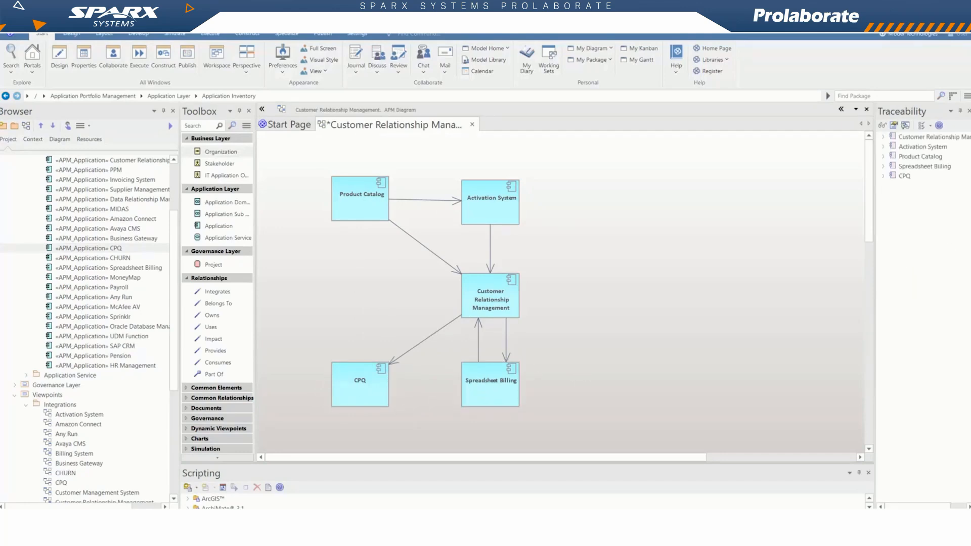
- Add the CHURN application from the Application Inventory to the diagram as a link between CPQ and Spreadsheet Billing
{"action": "left_click", "coordinate": [120, 258]}
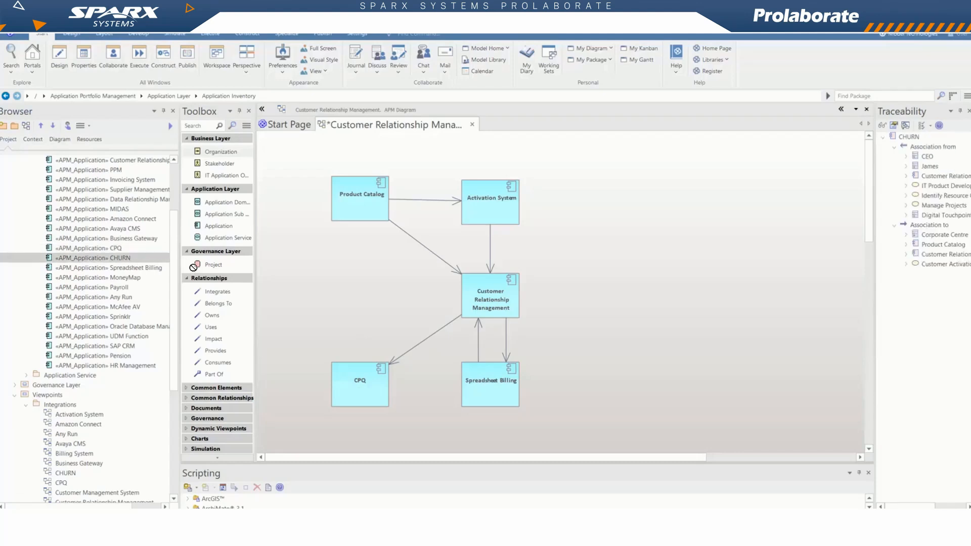
{"action": "left_click_drag", "start_coordinate": [416, 376], "coordinate": [416, 381]}
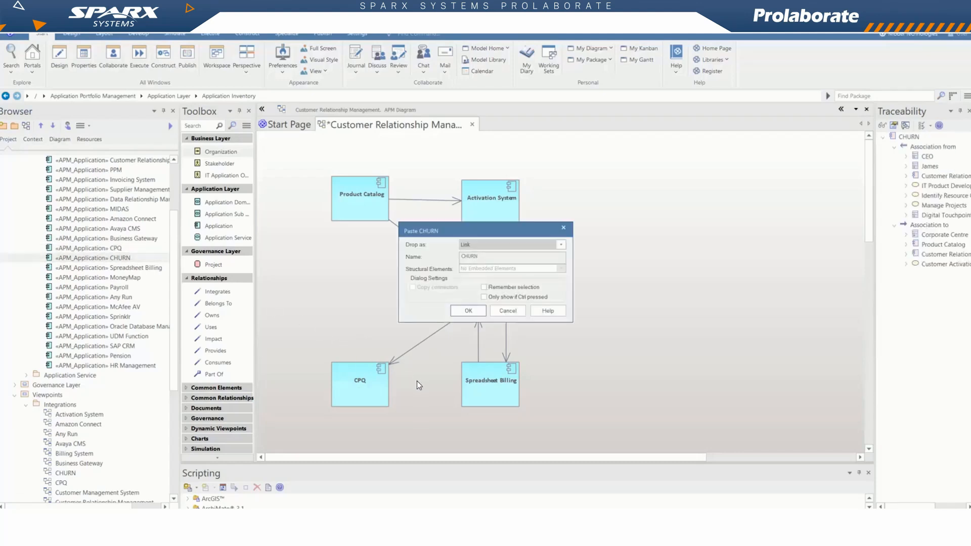
{"action": "left_click", "coordinate": [466, 313]}
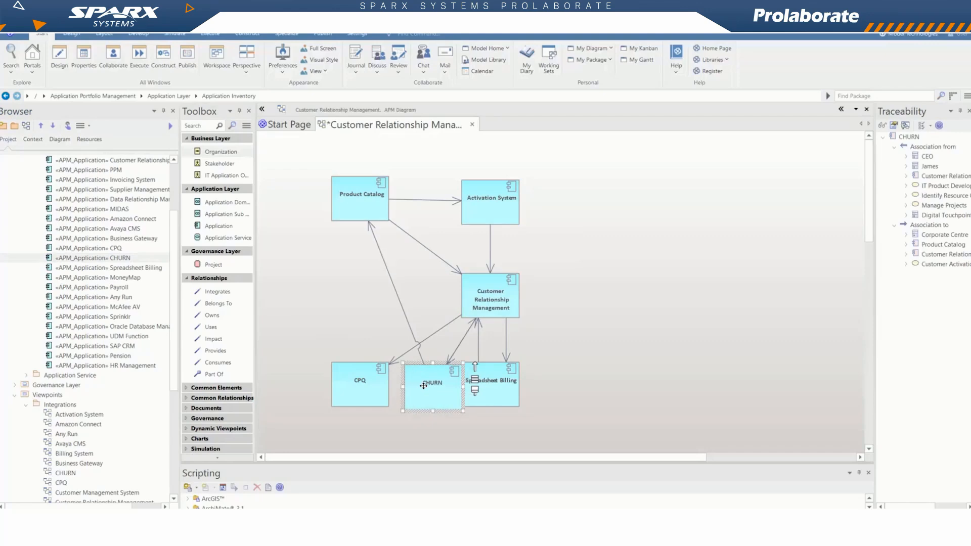
- Shift CPQ, Product Catalog and CHURN to the left on the diagram so that CHURN sits clear of Spreadsheet Billing
{"action": "left_click", "coordinate": [329, 384]}
{"action": "left_click_drag", "start_coordinate": [355, 392], "coordinate": [328, 394]}
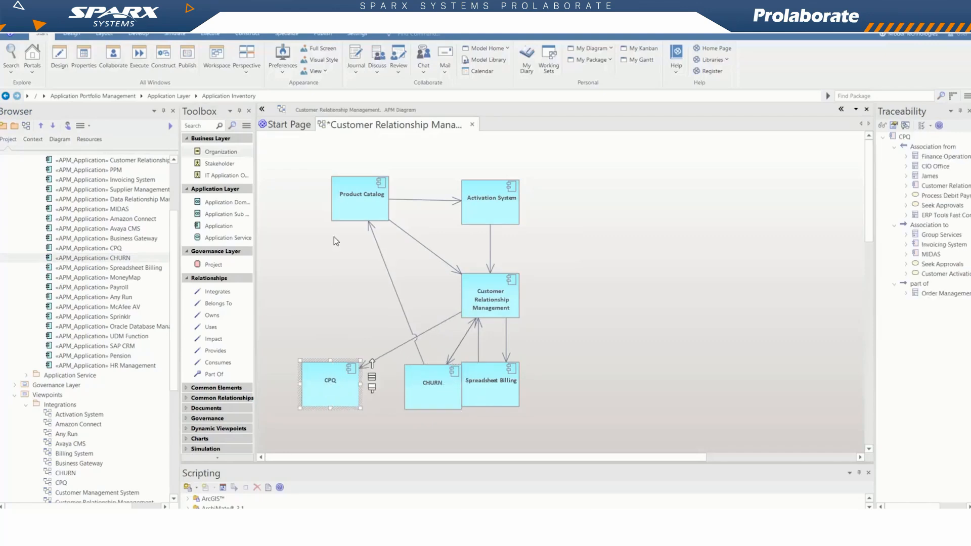
{"action": "left_click", "coordinate": [350, 197]}
{"action": "left_click_drag", "start_coordinate": [345, 198], "coordinate": [319, 199]}
{"action": "left_click", "coordinate": [425, 382]}
{"action": "left_click_drag", "start_coordinate": [427, 392], "coordinate": [403, 389]}
{"action": "left_click", "coordinate": [485, 389]}
{"action": "left_click", "coordinate": [414, 313]}
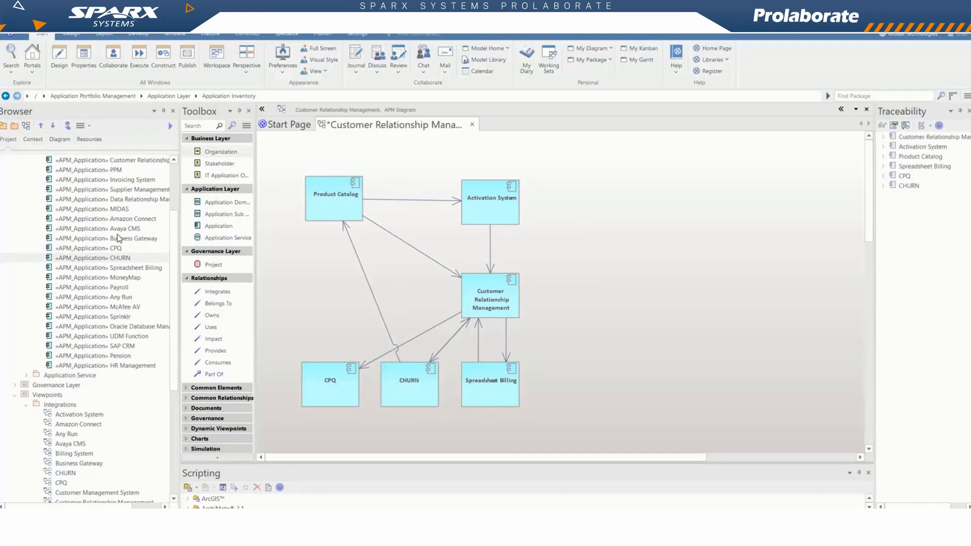
- Add the Supplier Management System application to the diagram as a link and align it in a row with Activation System
{"action": "left_click_drag", "start_coordinate": [130, 191], "coordinate": [412, 195]}
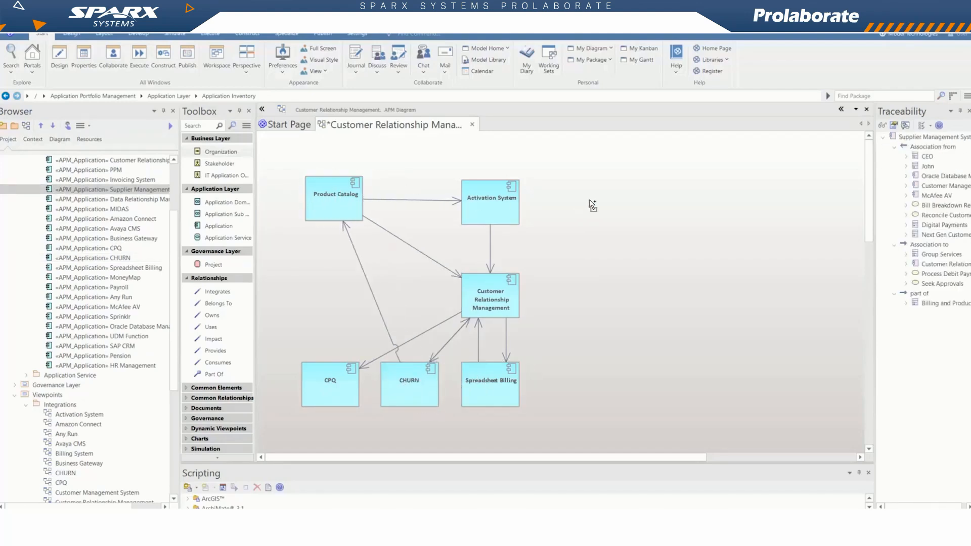
{"action": "left_click_drag", "start_coordinate": [589, 199], "coordinate": [590, 199]}
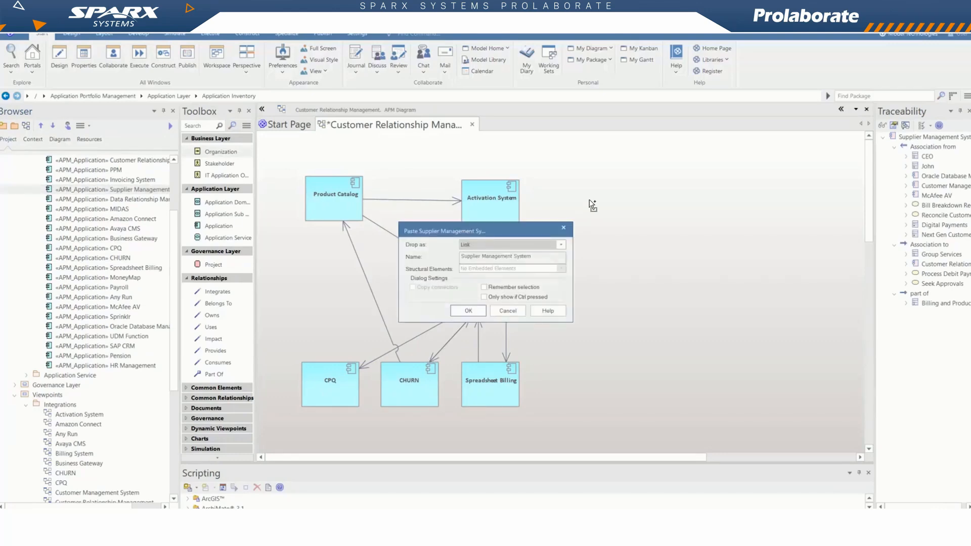
{"action": "left_click", "coordinate": [468, 310]}
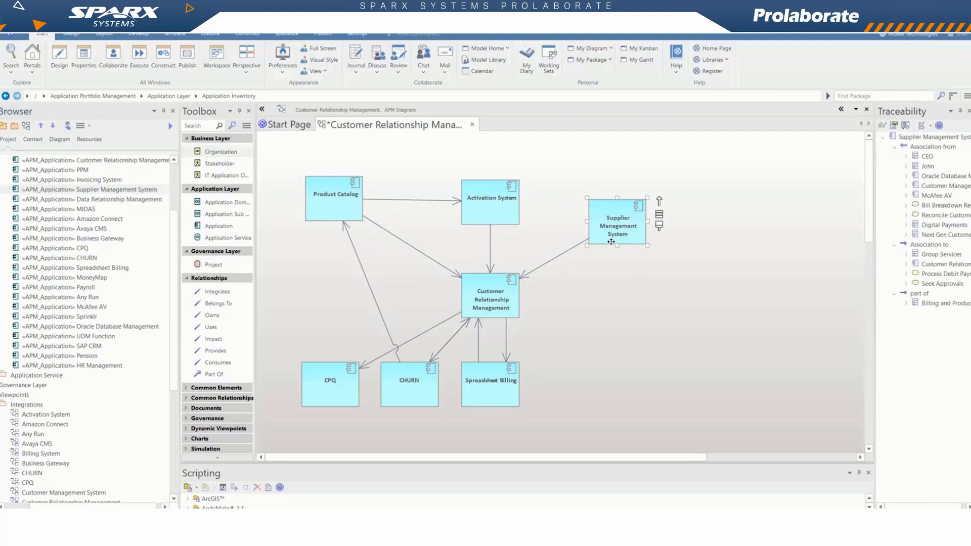
{"action": "left_click_drag", "start_coordinate": [617, 235], "coordinate": [614, 216]}
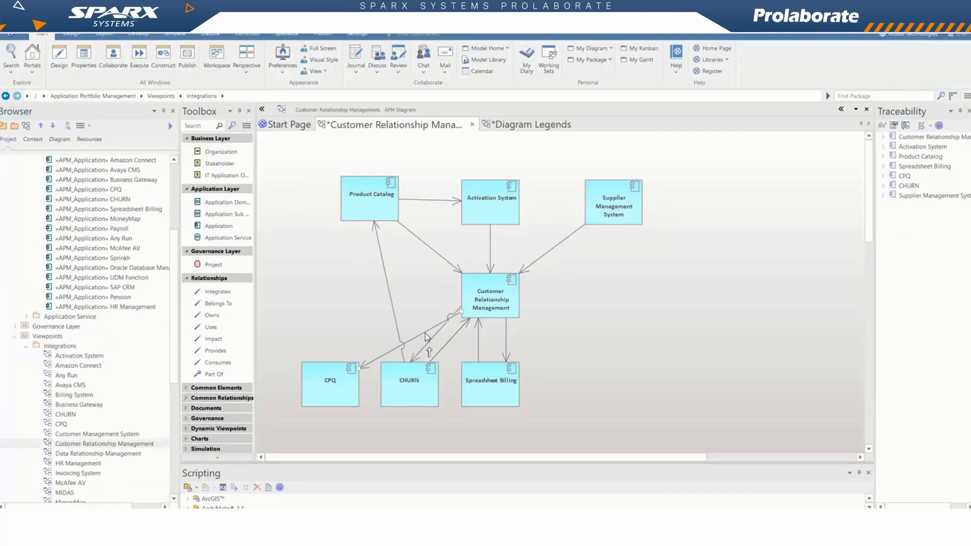
- Set the Customer Relationship Management to CPQ connector to the Lateral - Vertical line style, and restyle the CHURN to Product Catalog connector
{"action": "right_click", "coordinate": [425, 333]}
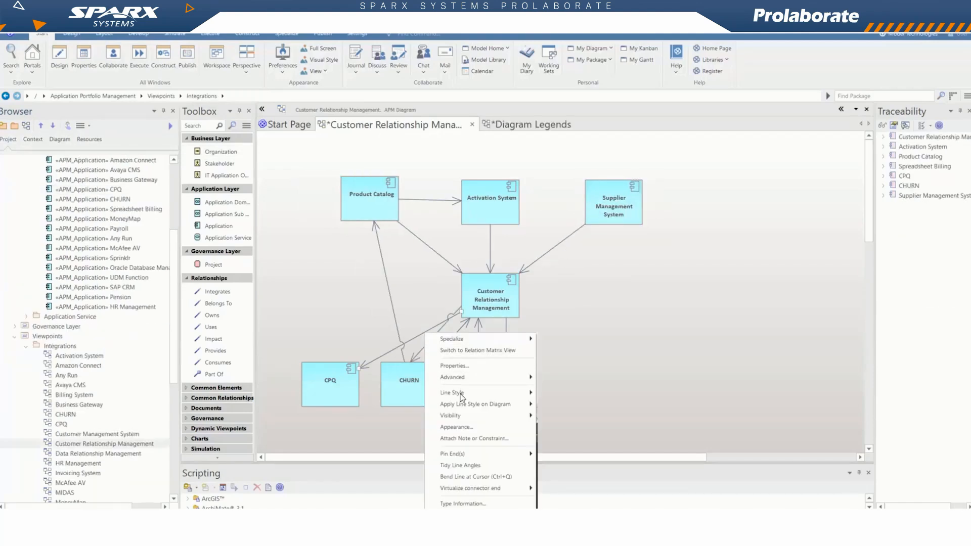
{"action": "mouse_move", "coordinate": [470, 397]}
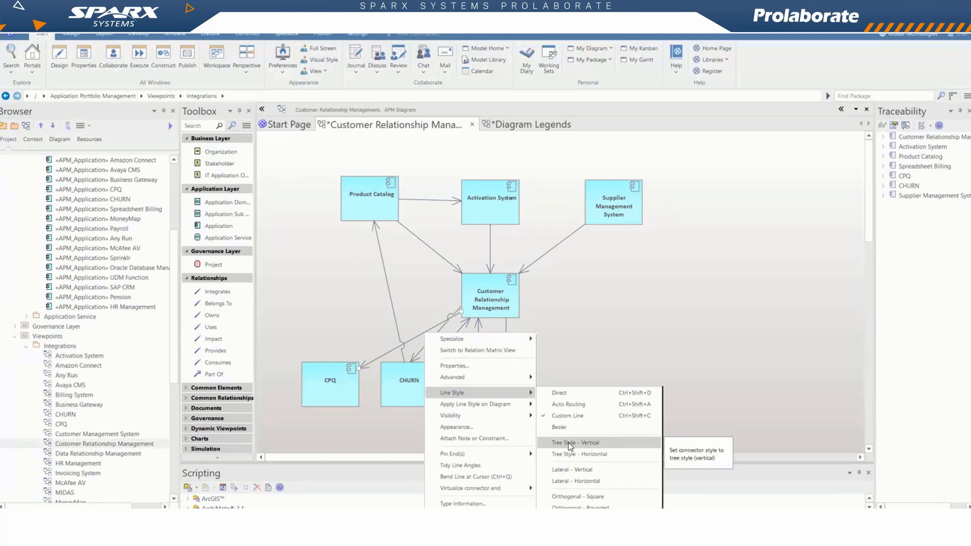
{"action": "left_click", "coordinate": [567, 469]}
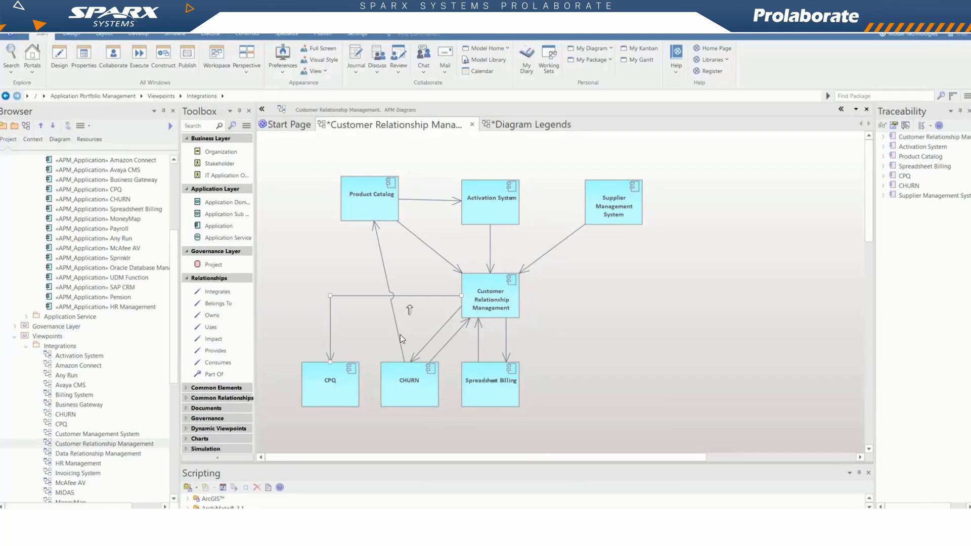
{"action": "right_click", "coordinate": [401, 338]}
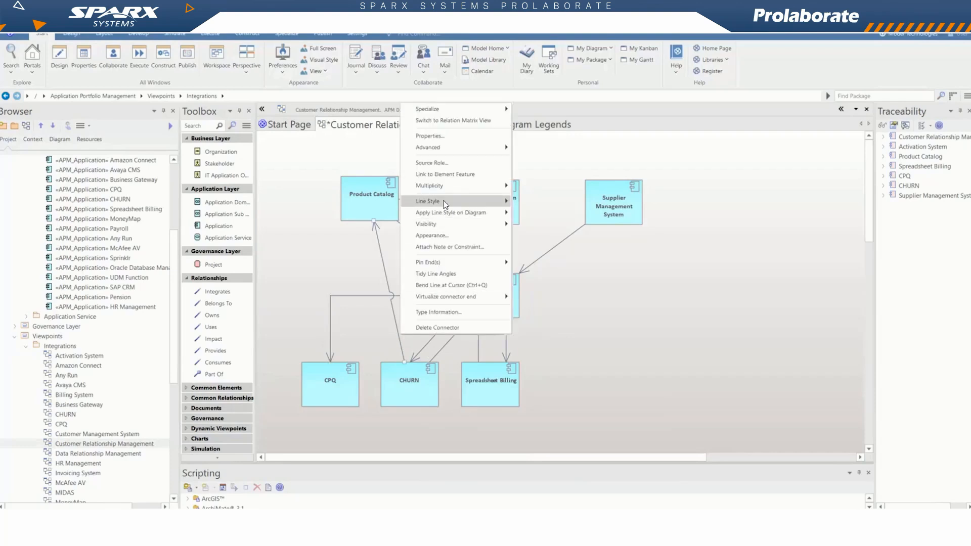
{"action": "mouse_move", "coordinate": [485, 201]}
{"action": "left_click", "coordinate": [535, 214]}
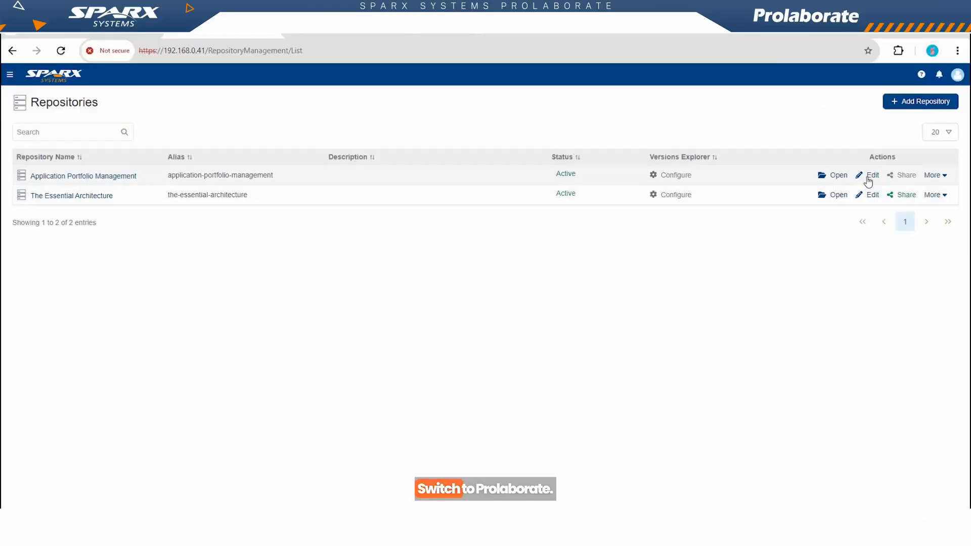
- In Prolaborate, enable Versions Explorer for the Application Portfolio Management repository and save the repository details
{"action": "left_click", "coordinate": [868, 178]}
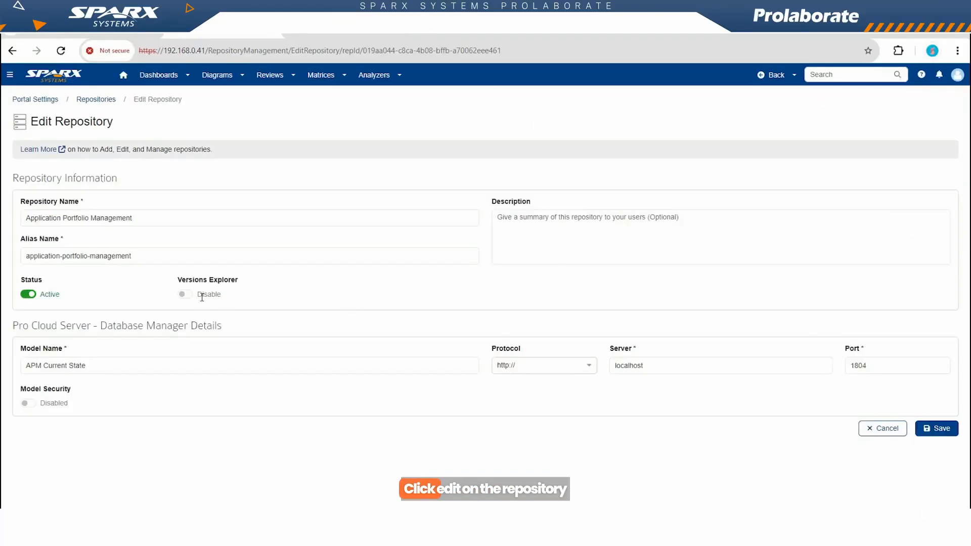
{"action": "left_click", "coordinate": [217, 295]}
{"action": "left_click", "coordinate": [950, 430]}
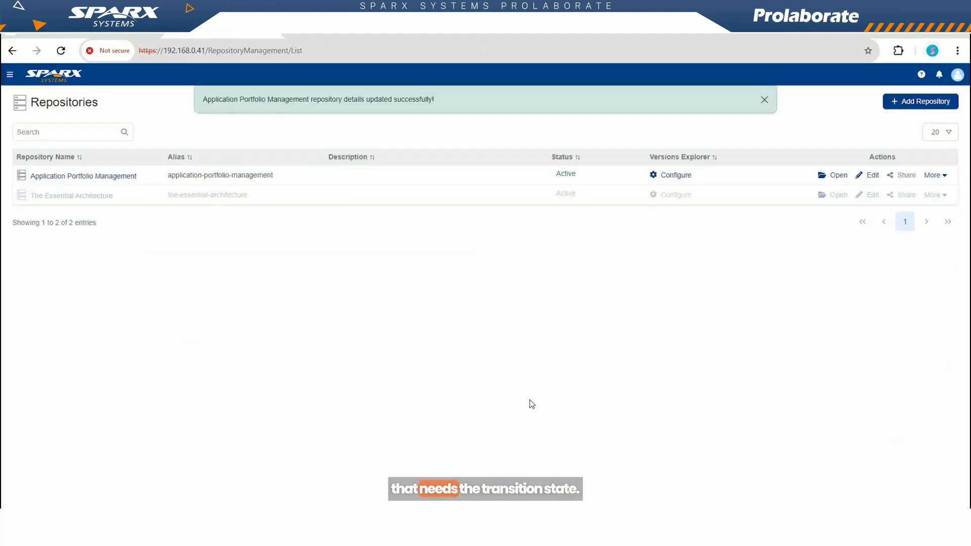
- Configure the Transition State 1 version of the Application Portfolio Management repository with model name Transition State 1, and save it
{"action": "left_click", "coordinate": [675, 175]}
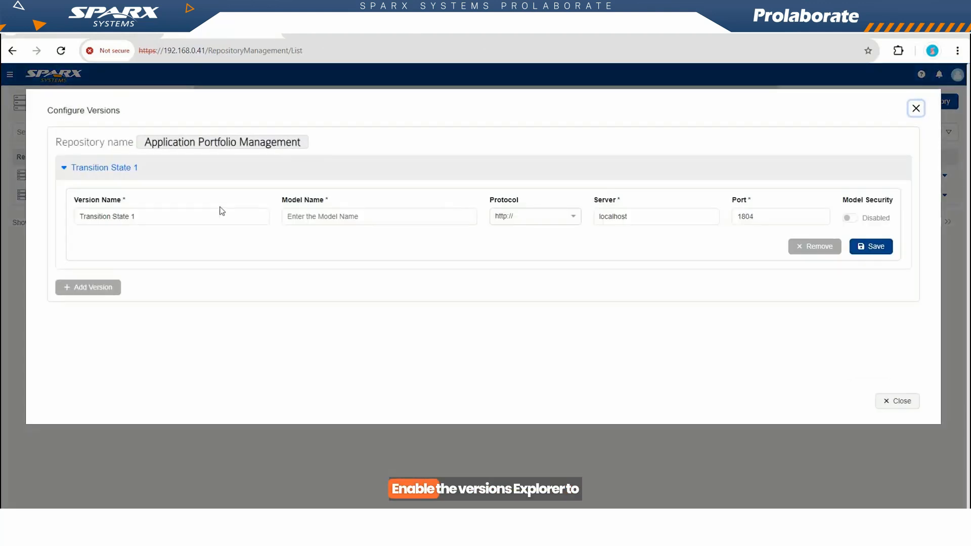
{"action": "left_click", "coordinate": [309, 218]}
{"action": "type", "text": "Transition State 1"}
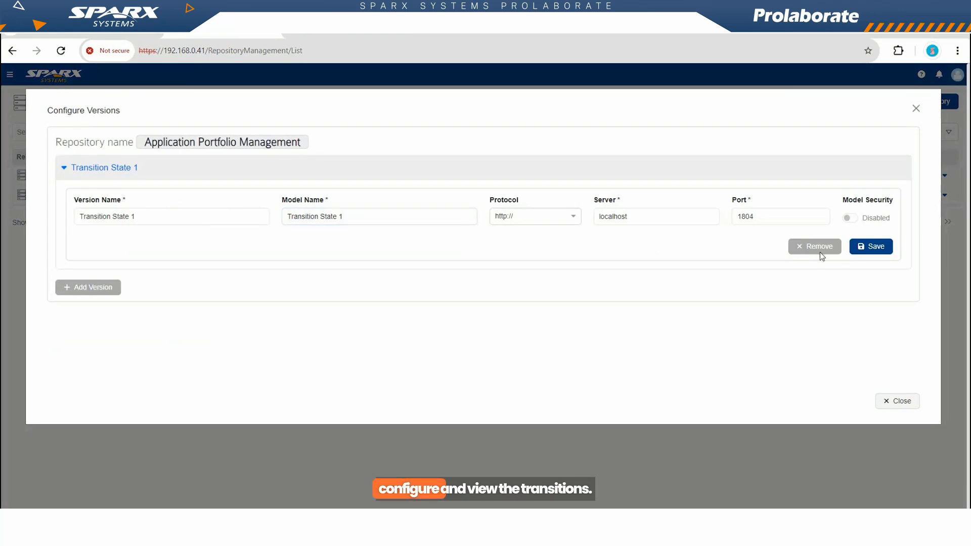
{"action": "left_click", "coordinate": [871, 247]}
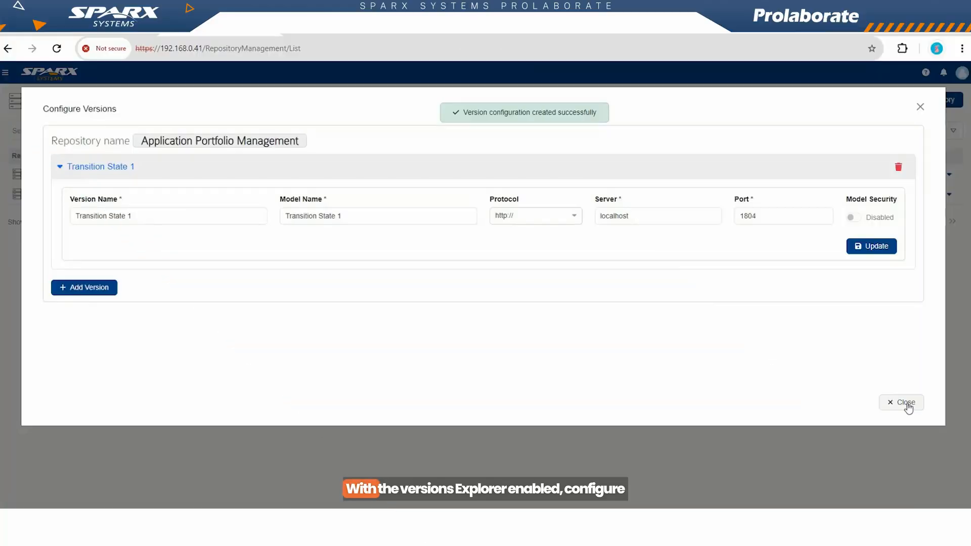
{"action": "left_click", "coordinate": [904, 404]}
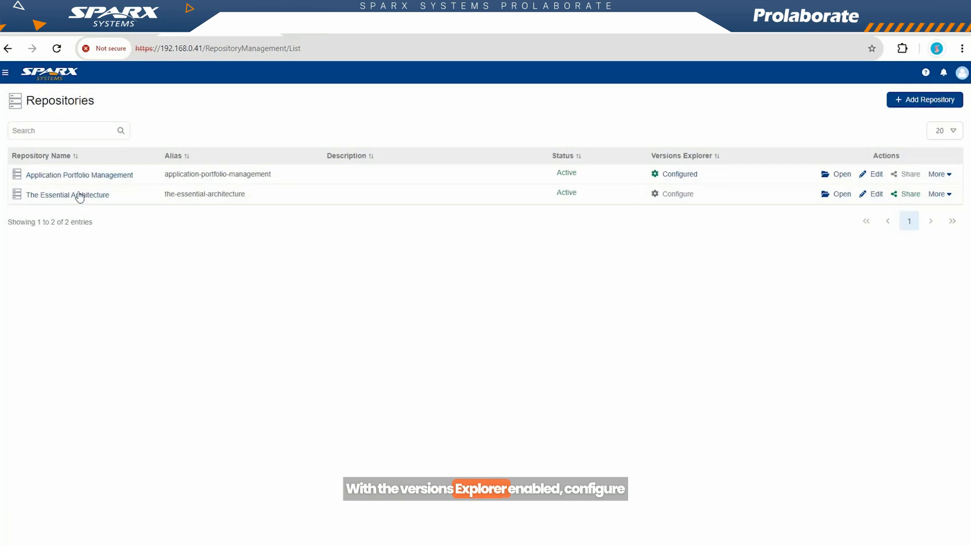
- Open the Customer Relationship Management integration diagram in the Application Portfolio Management repository and view its Transition State 1 version
{"action": "left_click", "coordinate": [79, 175]}
{"action": "left_click", "coordinate": [73, 126]}
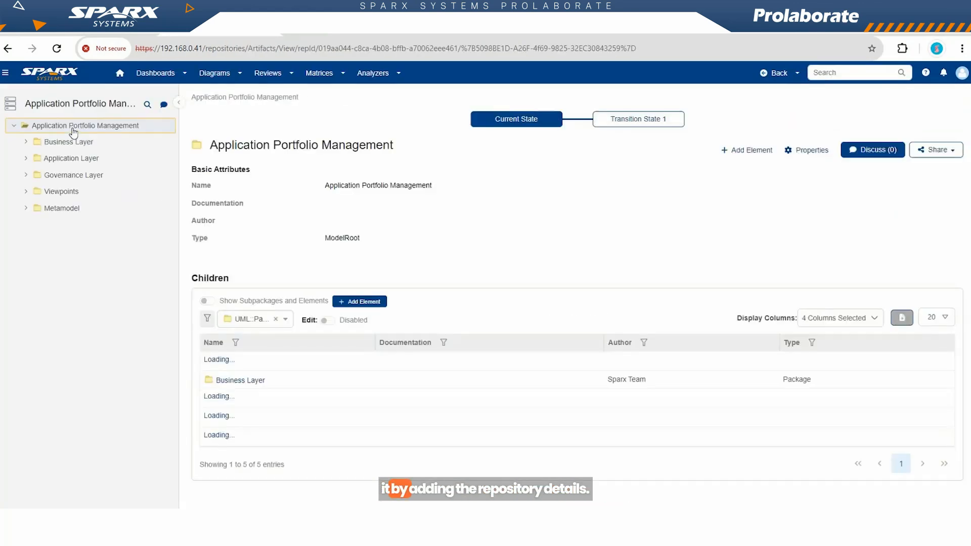
{"action": "left_click", "coordinate": [61, 190]}
{"action": "left_click", "coordinate": [74, 222]}
{"action": "left_click", "coordinate": [120, 387]}
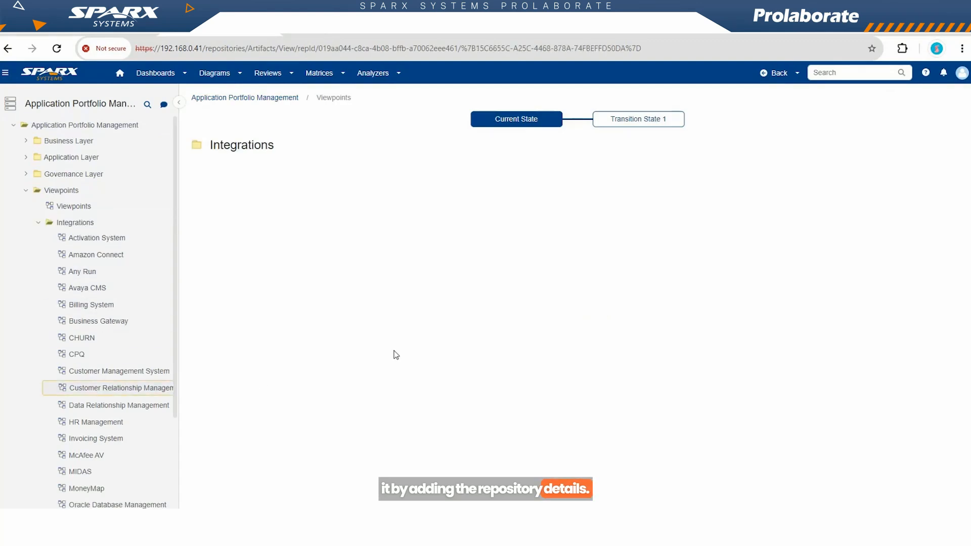
{"action": "left_click", "coordinate": [638, 118]}
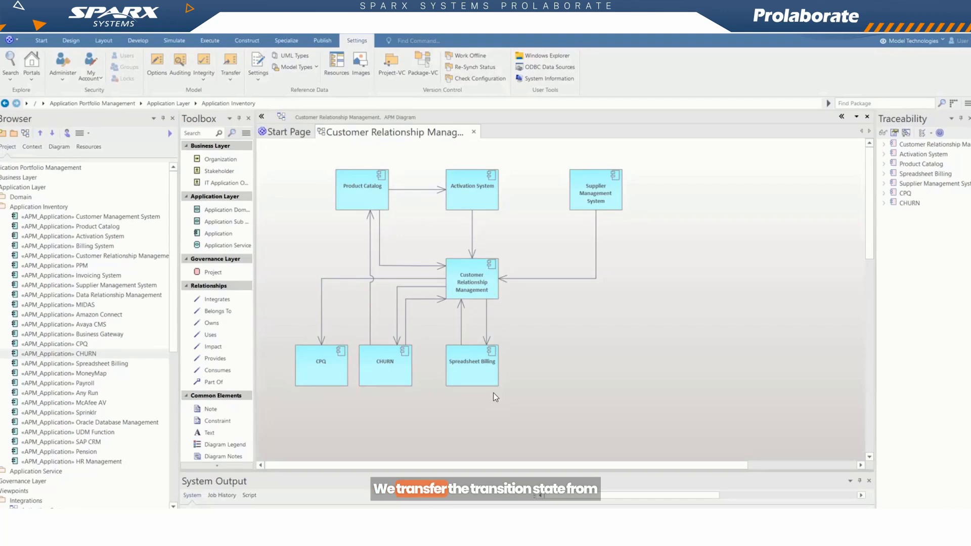
- Run a DBMS to DBMS project transfer with the Transition State 1 database as source, and accept deletion of all data in the target model
{"action": "left_click", "coordinate": [232, 77]}
{"action": "left_click", "coordinate": [263, 100]}
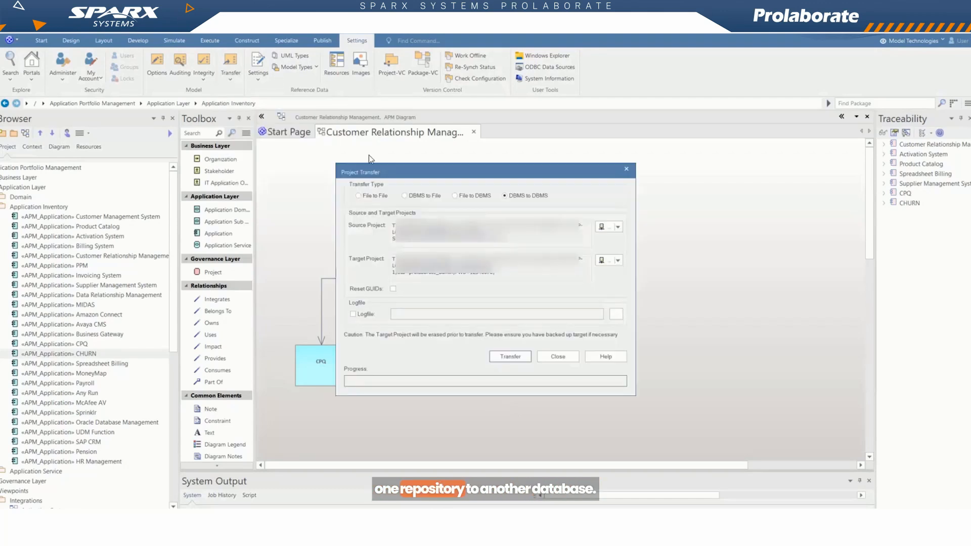
{"action": "left_click", "coordinate": [601, 226]}
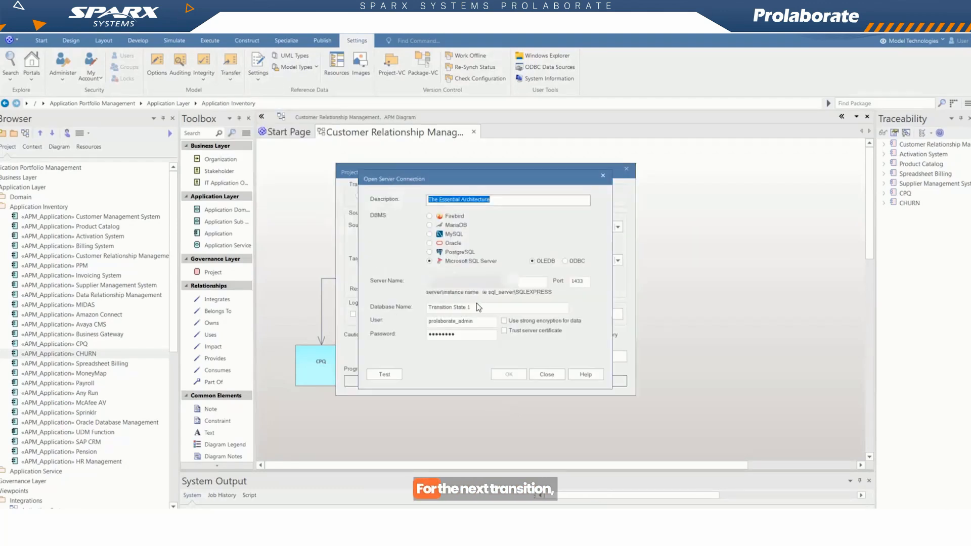
{"action": "left_click", "coordinate": [482, 307]}
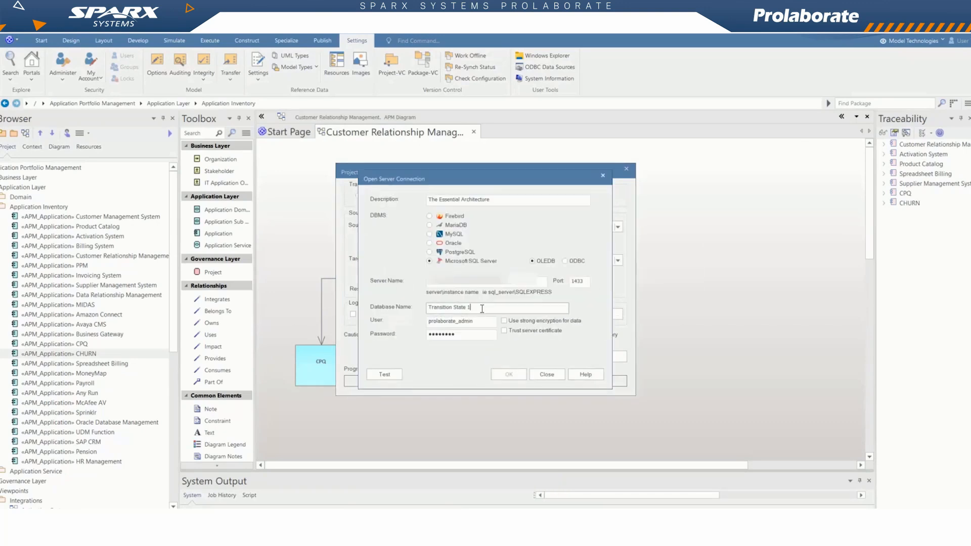
{"action": "left_click", "coordinate": [508, 374]}
{"action": "left_click", "coordinate": [527, 321]}
{"action": "left_click", "coordinate": [526, 357]}
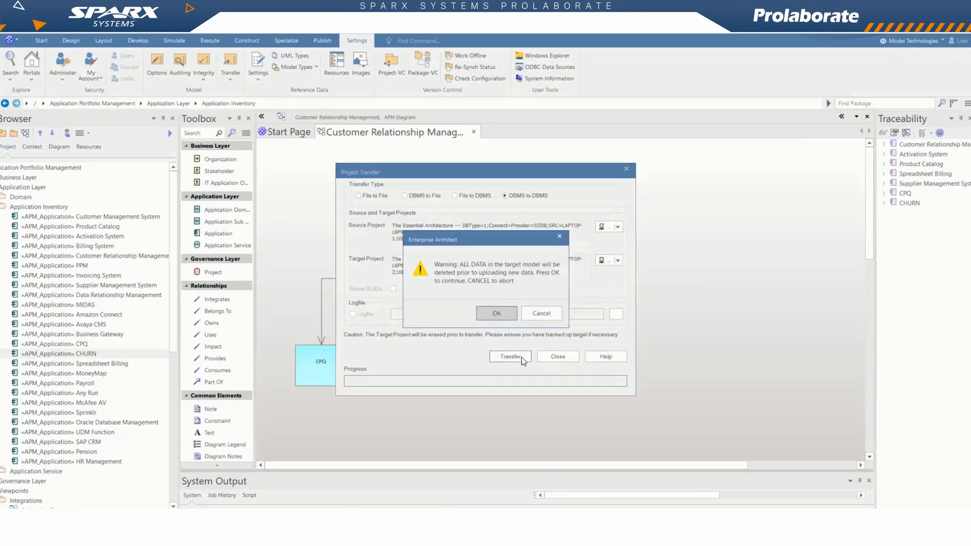
{"action": "left_click", "coordinate": [508, 314]}
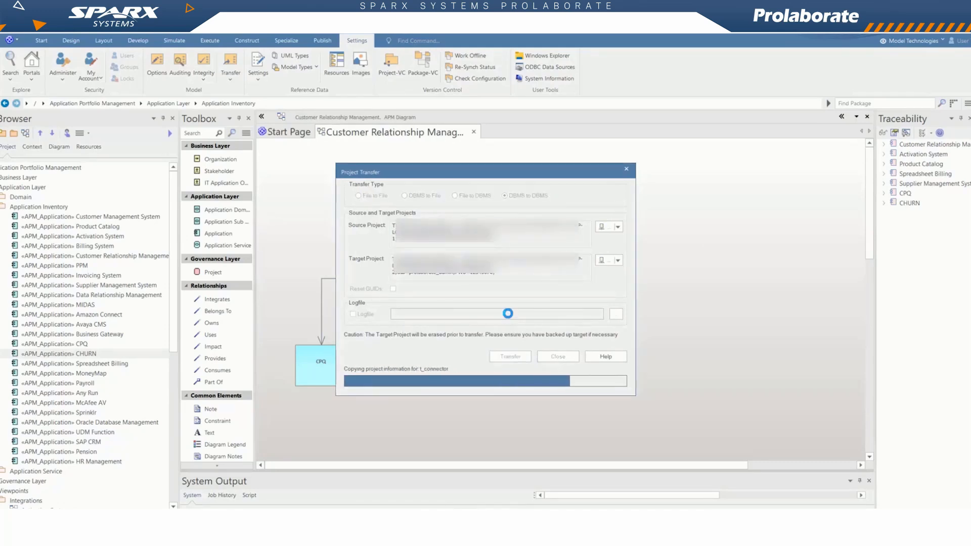
{"action": "left_click", "coordinate": [508, 312]}
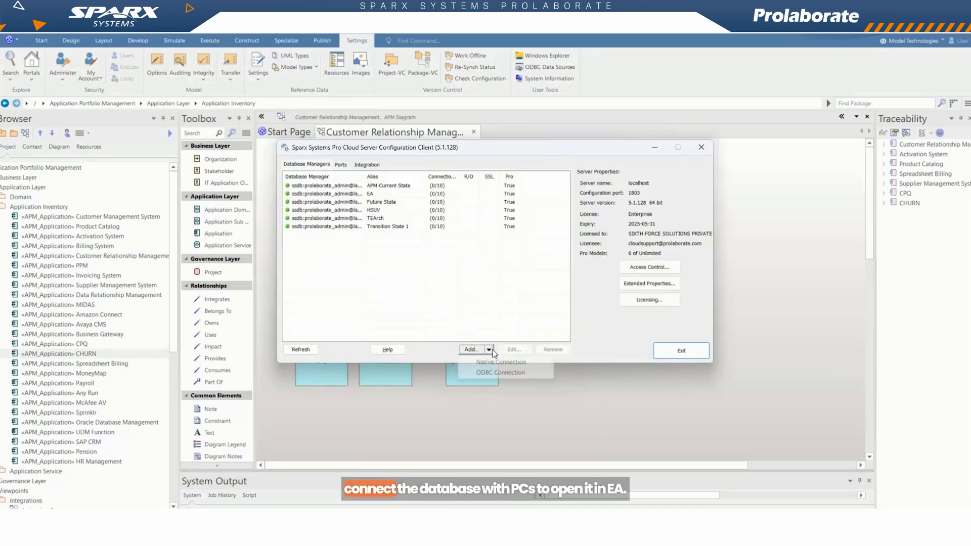
- In the Pro Cloud Server Configuration Client, start a native Microsoft SQL Server connection with alias Transition State 2 and fill in its server name
{"action": "left_click", "coordinate": [462, 365]}
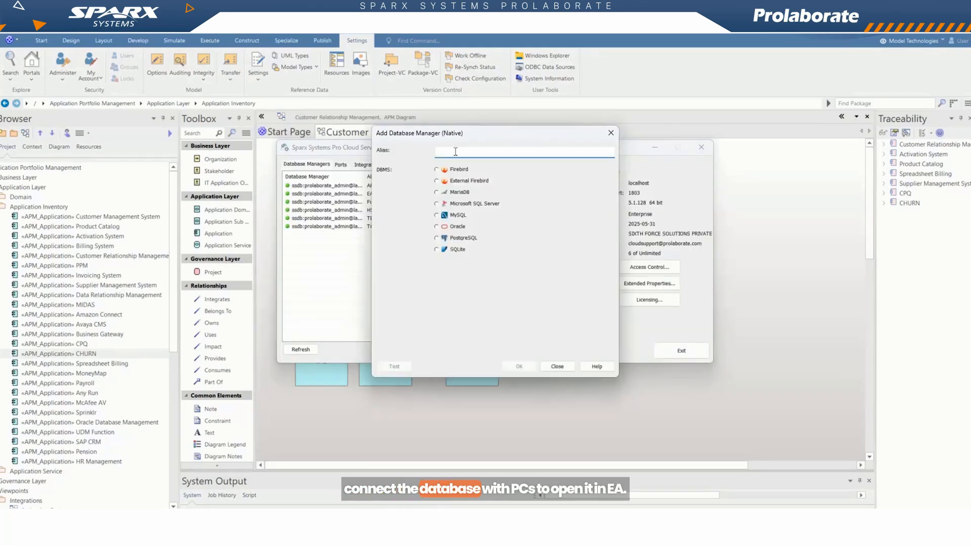
{"action": "type", "text": "Transition State 2"}
{"action": "left_click", "coordinate": [460, 204]}
{"action": "left_click", "coordinate": [458, 287]}
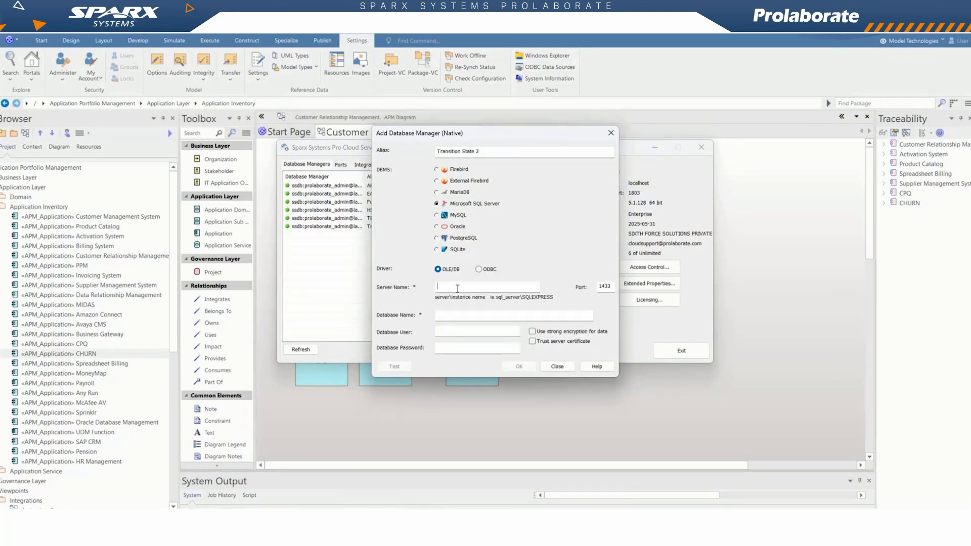
{"action": "key", "text": "alt+Tab"}
{"action": "left_click", "coordinate": [479, 290]}
{"action": "key", "text": "ctrl+v"}
- Set the database name to Transition State 2, enter the database user and database password, test the connection, and add the database manager
{"action": "left_click", "coordinate": [481, 151]}
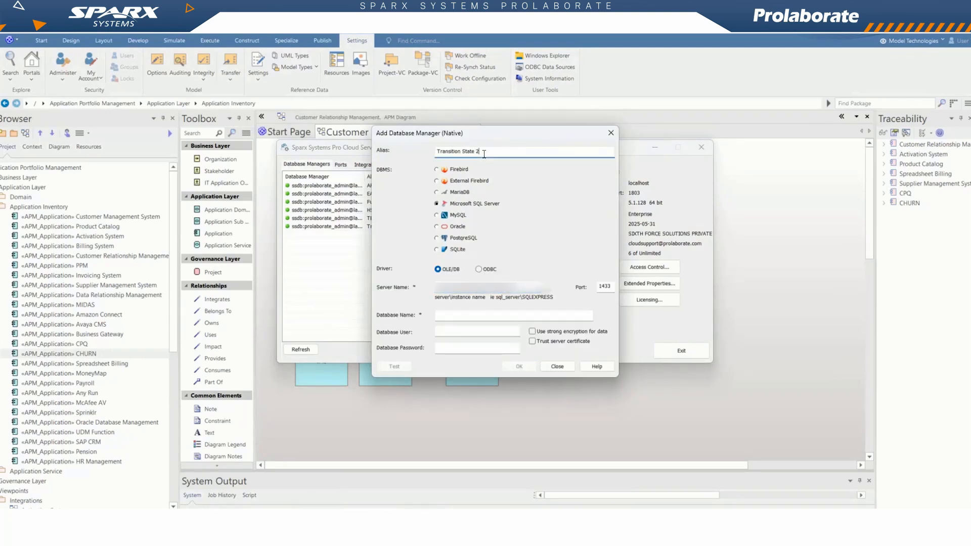
{"action": "key", "text": "ctrl+a"}
{"action": "key", "text": "ctrl+c"}
{"action": "left_click", "coordinate": [464, 315]}
{"action": "key", "text": "ctrl+v"}
{"action": "left_click", "coordinate": [465, 329]}
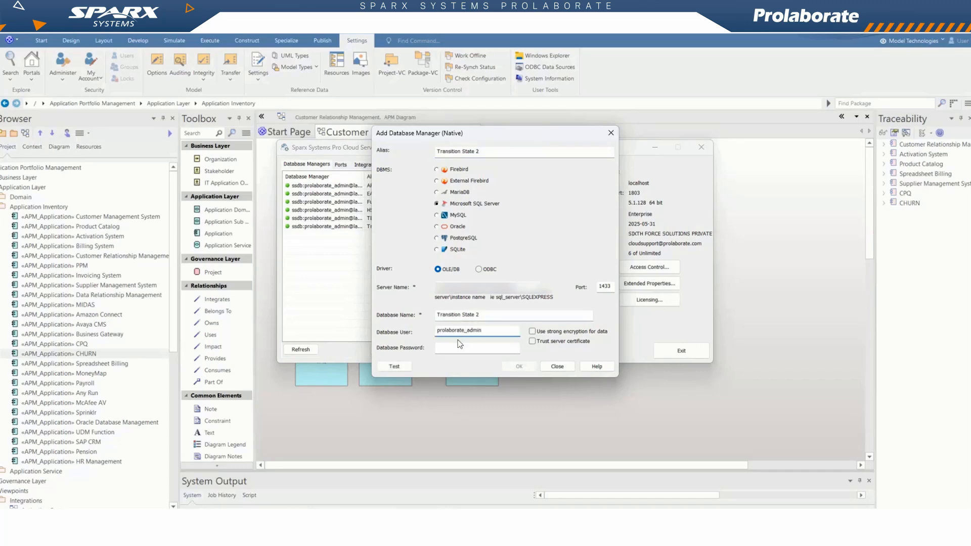
{"action": "left_click", "coordinate": [458, 348]}
{"action": "type", "text": "***"}
{"action": "left_click", "coordinate": [390, 368]}
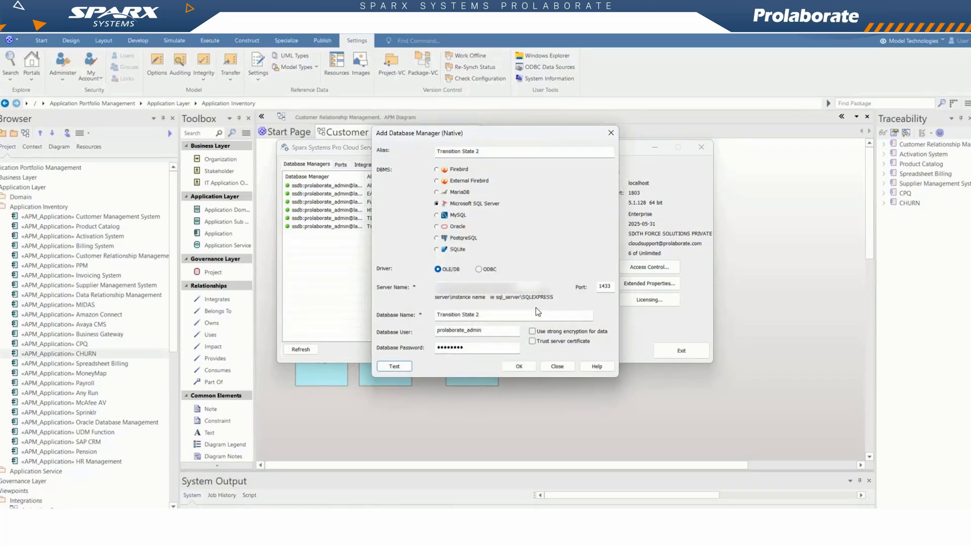
{"action": "left_click", "coordinate": [519, 367]}
- Enable the Transition State 2 database manager and its Pro Features, save the configuration, and exit the configuration client
{"action": "double_click", "coordinate": [360, 237]}
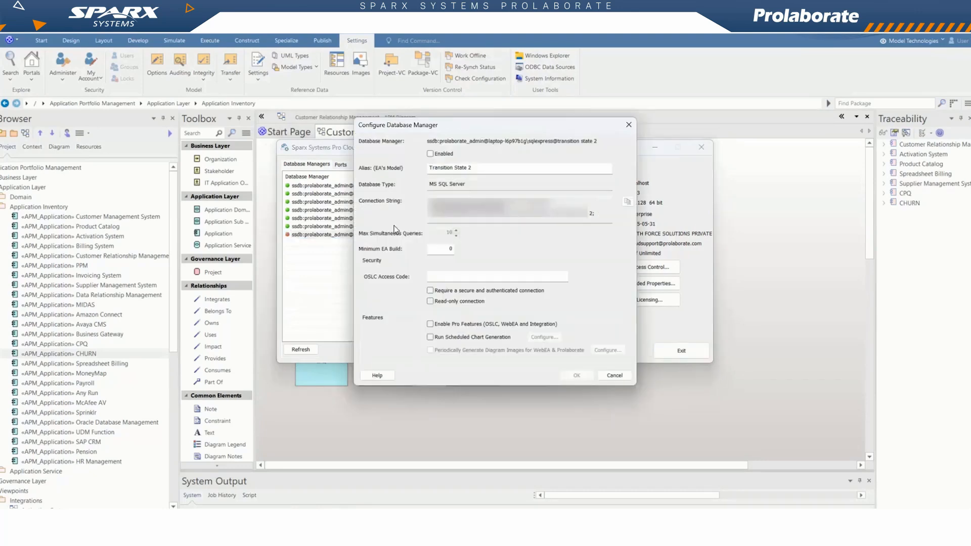
{"action": "left_click", "coordinate": [440, 155]}
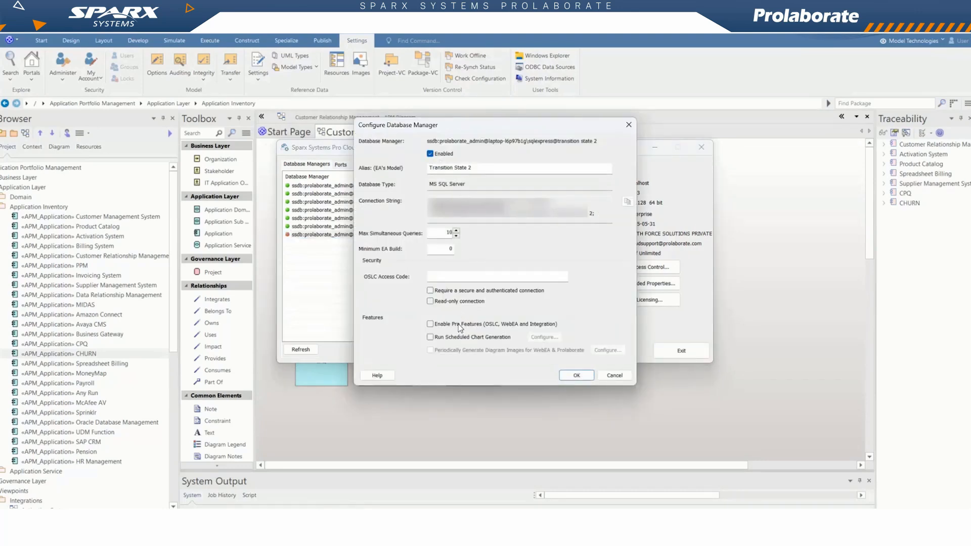
{"action": "left_click", "coordinate": [459, 326]}
{"action": "left_click", "coordinate": [566, 376]}
{"action": "left_click", "coordinate": [681, 350]}
- In Enterprise Architect, open the new repository through a cloud connection named Transition State 2, updating its model name
{"action": "left_click", "coordinate": [287, 132]}
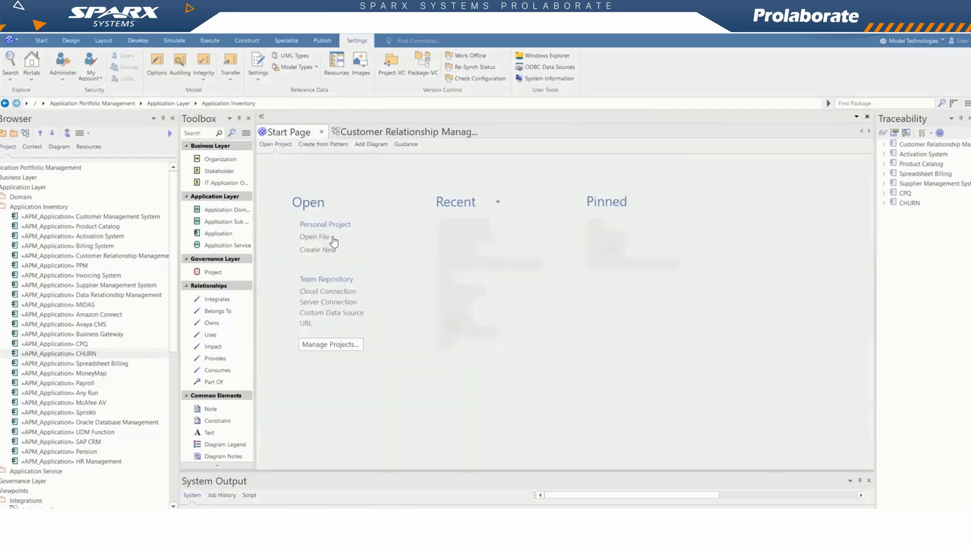
{"action": "left_click", "coordinate": [340, 294]}
{"action": "left_click", "coordinate": [453, 247]}
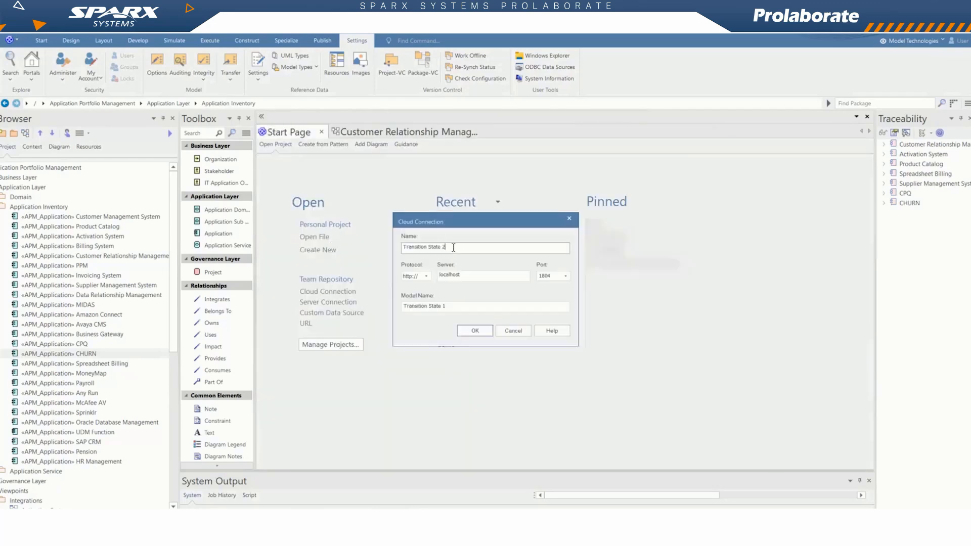
{"action": "left_click", "coordinate": [460, 308]}
{"action": "left_click", "coordinate": [474, 330]}
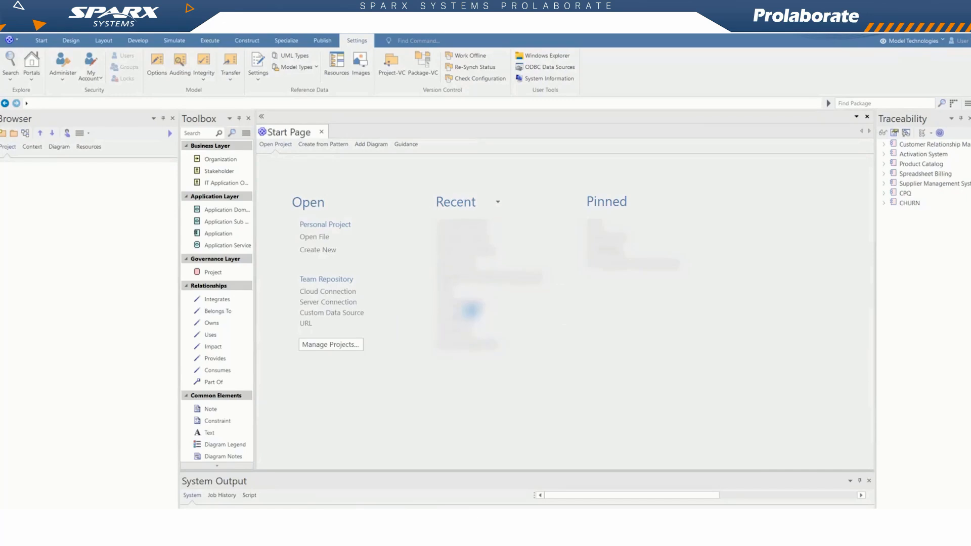
- Open the Customer Relationship Management diagram from the Integrations package under Viewpoints, and expand the Application Inventory package
{"action": "double_click", "coordinate": [86, 168]}
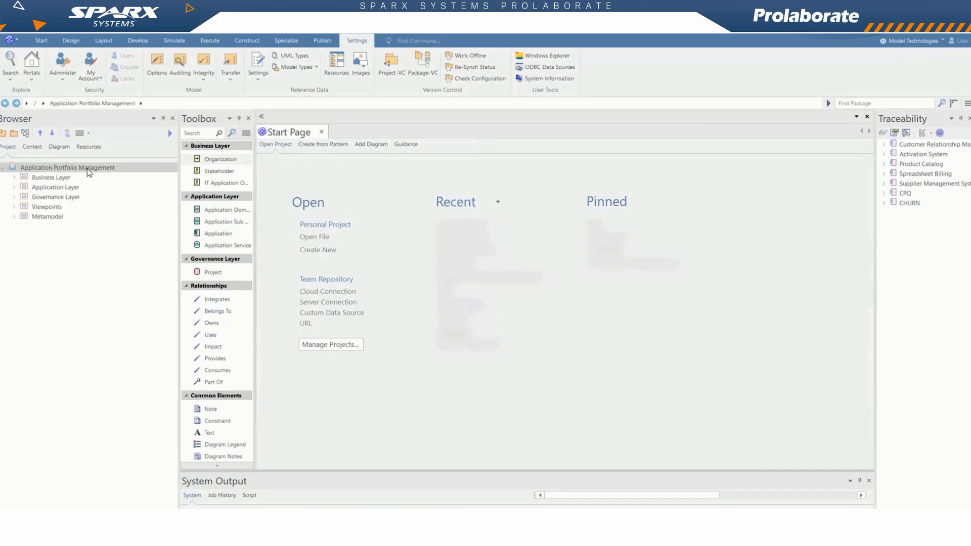
{"action": "double_click", "coordinate": [53, 207]}
{"action": "double_click", "coordinate": [57, 188]}
{"action": "double_click", "coordinate": [59, 208]}
{"action": "scroll", "coordinate": [56, 455], "scroll_direction": "down", "scroll_amount": 1}
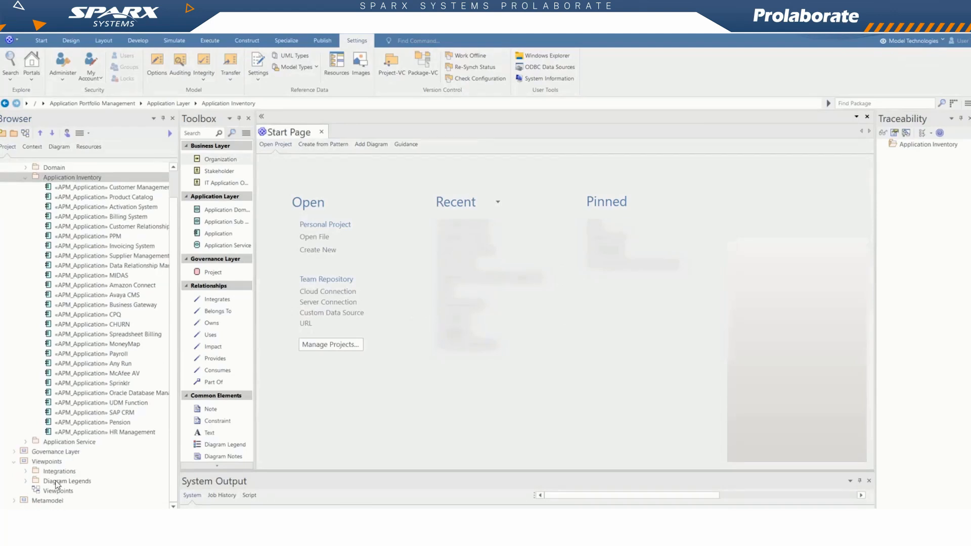
{"action": "double_click", "coordinate": [59, 472]}
{"action": "double_click", "coordinate": [102, 344]}
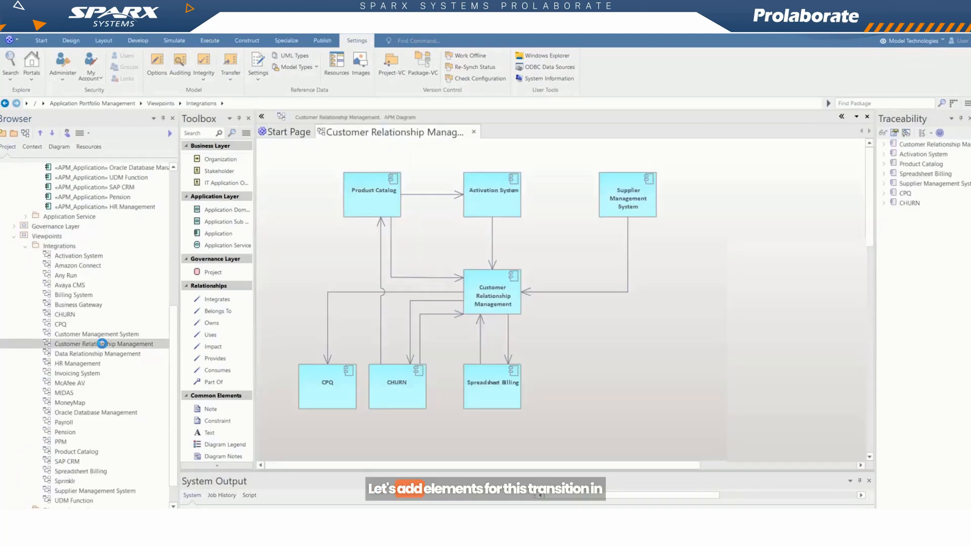
- Add the MoneyMap application to the diagram as a link and place it beside Spreadsheet Billing
{"action": "scroll", "coordinate": [121, 319], "scroll_direction": "up", "scroll_amount": 8}
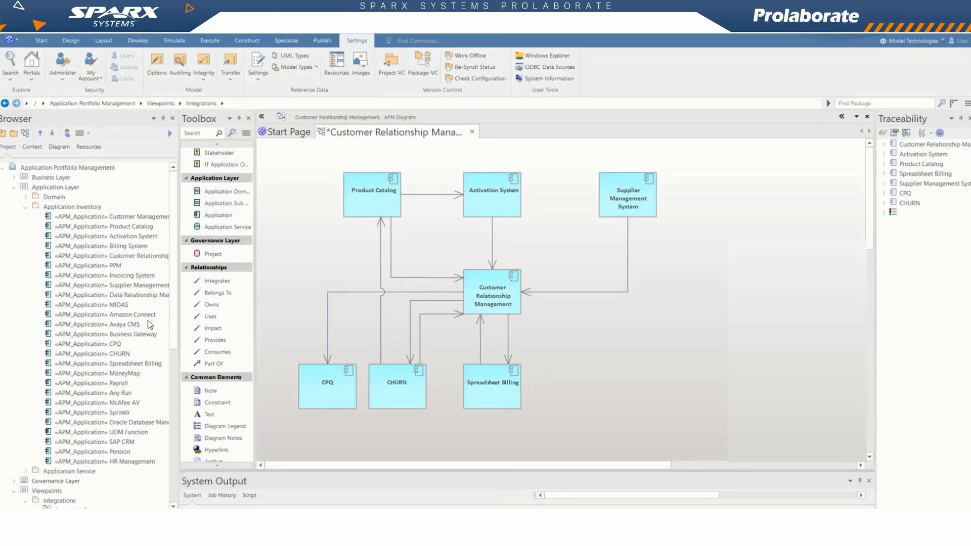
{"action": "left_click", "coordinate": [127, 376]}
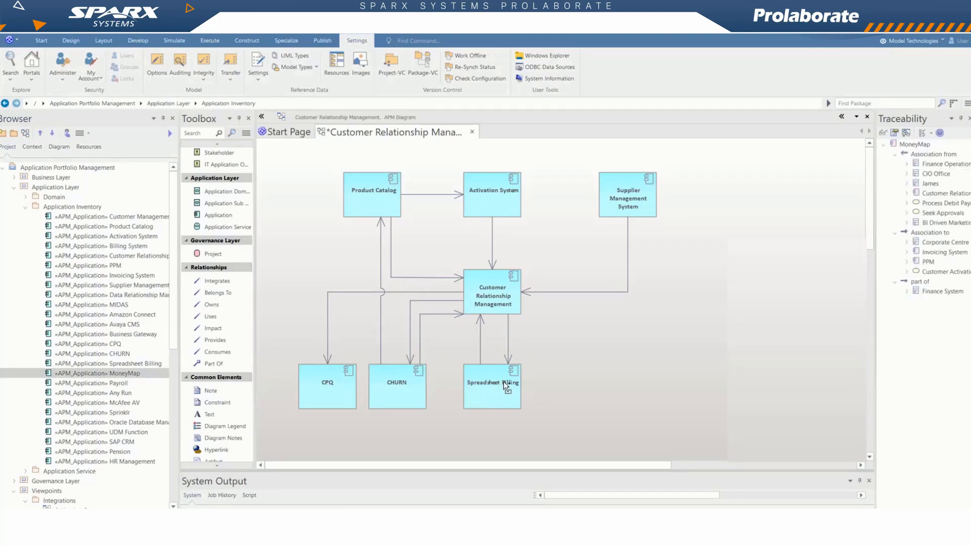
{"action": "left_click_drag", "start_coordinate": [505, 383], "coordinate": [568, 388]}
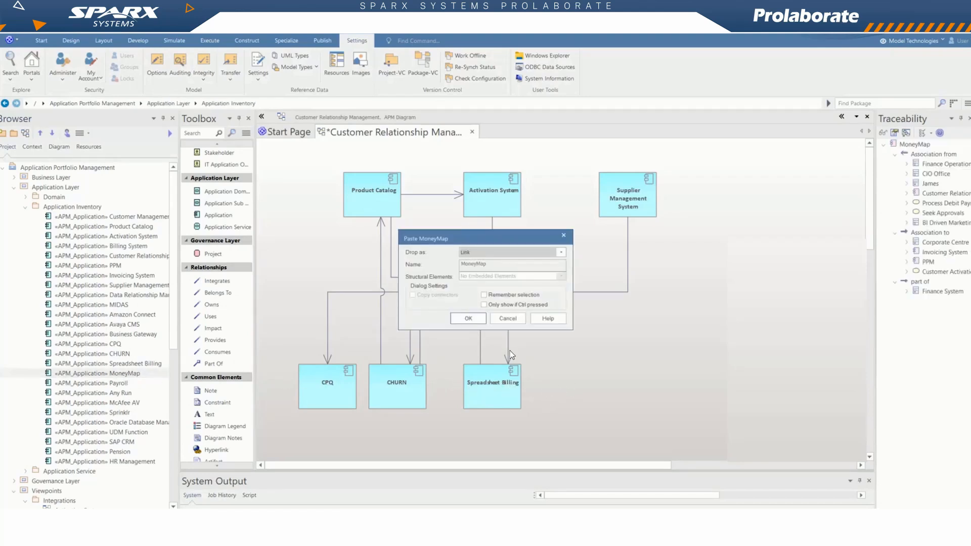
{"action": "left_click", "coordinate": [473, 322]}
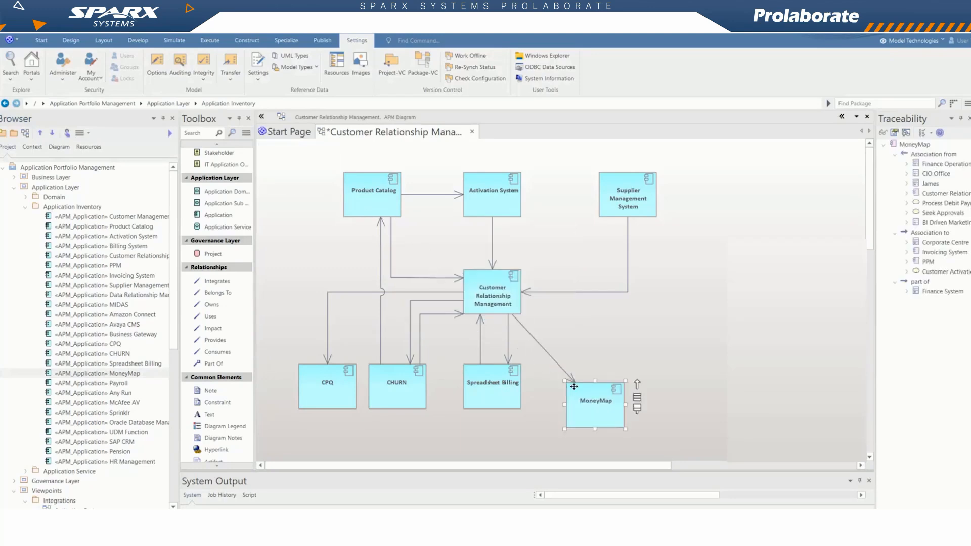
{"action": "left_click_drag", "start_coordinate": [590, 408], "coordinate": [560, 387]}
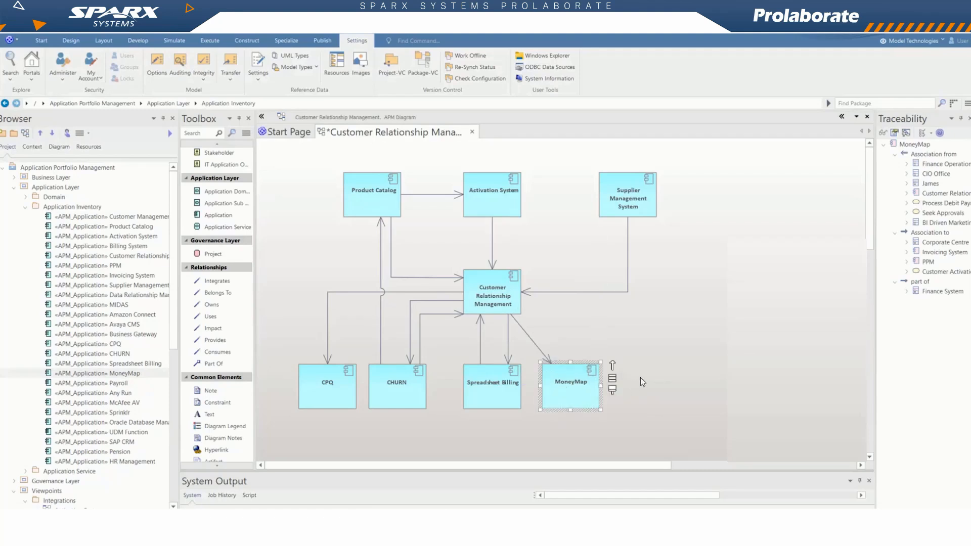
{"action": "left_click", "coordinate": [641, 380]}
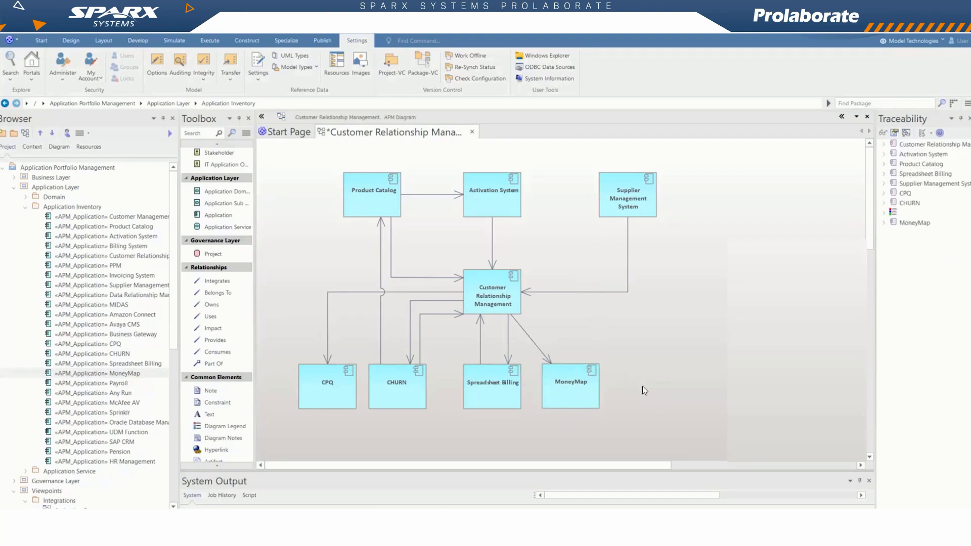
- Add the Payroll application to the diagram as a link and place it beside MoneyMap
{"action": "left_click", "coordinate": [116, 383]}
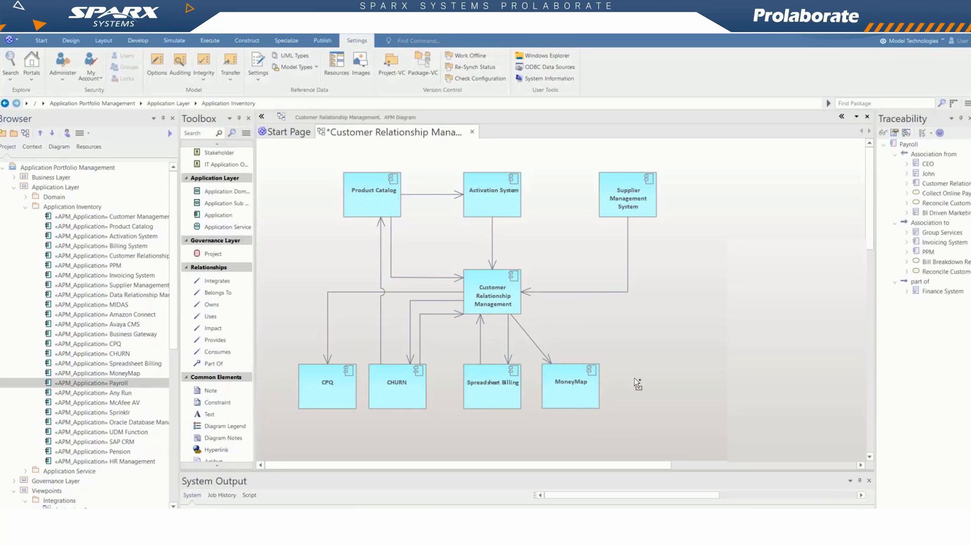
{"action": "left_click_drag", "start_coordinate": [634, 378], "coordinate": [634, 377]}
{"action": "left_click", "coordinate": [480, 321]}
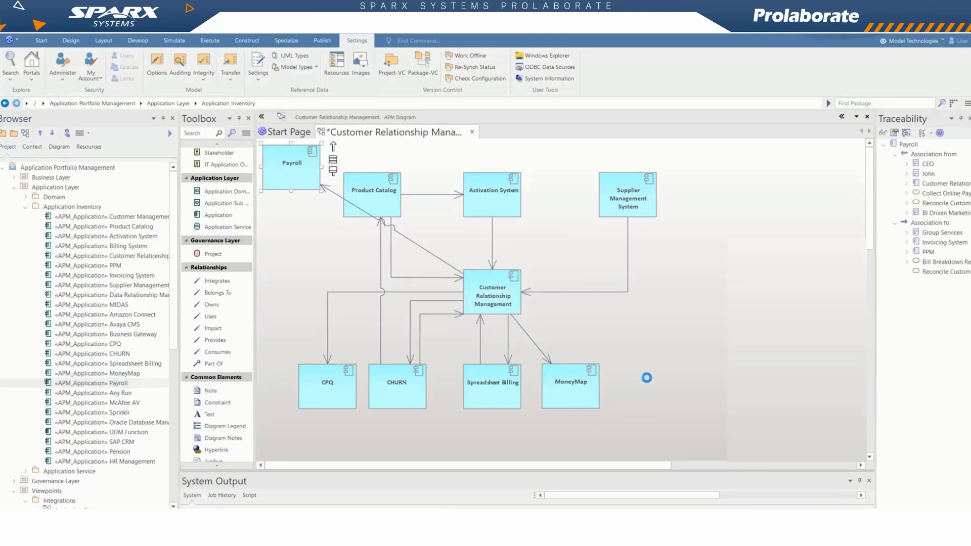
{"action": "left_click_drag", "start_coordinate": [638, 389], "coordinate": [627, 387]}
{"action": "left_click", "coordinate": [634, 339]}
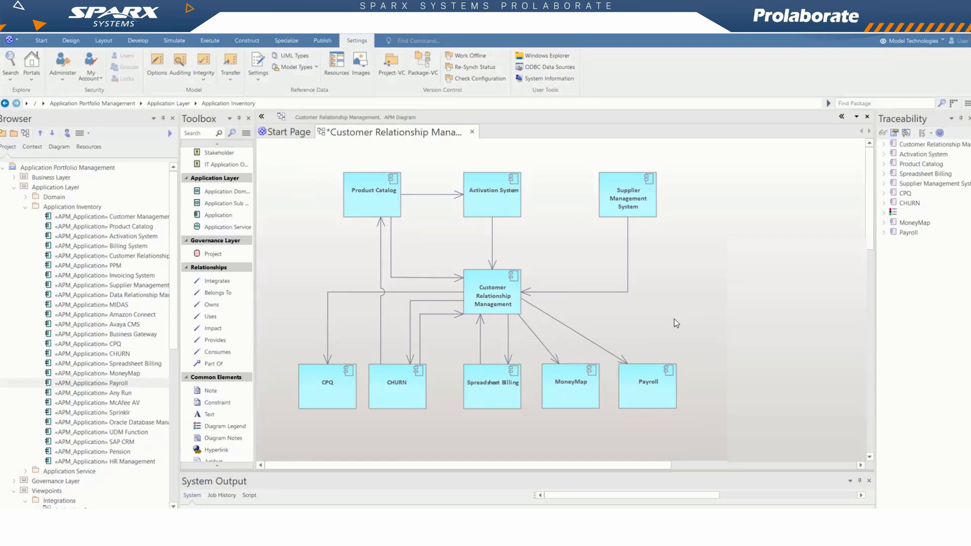
- Change the line style of the connector from Customer Relationship Management to Payroll
{"action": "right_click", "coordinate": [581, 338]}
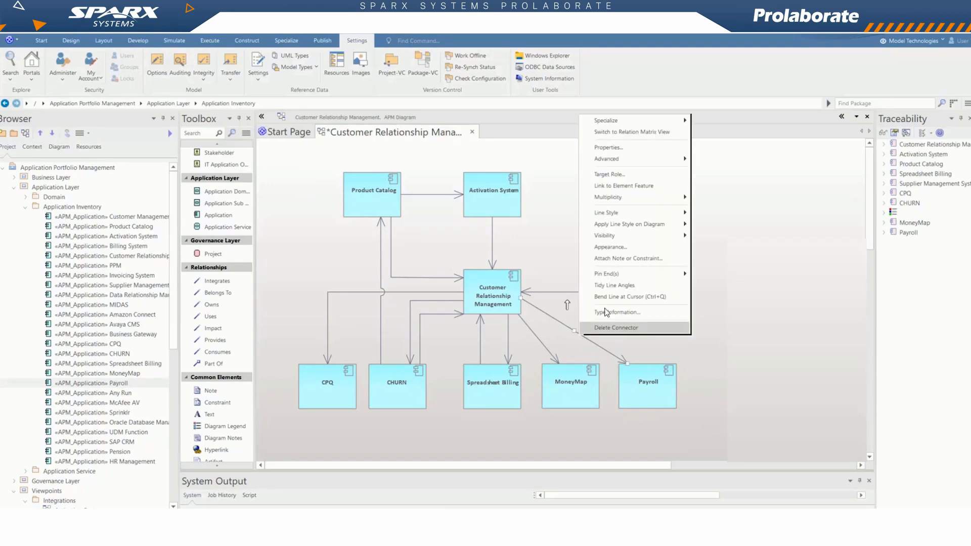
{"action": "mouse_move", "coordinate": [678, 216]}
{"action": "left_click", "coordinate": [721, 224]}
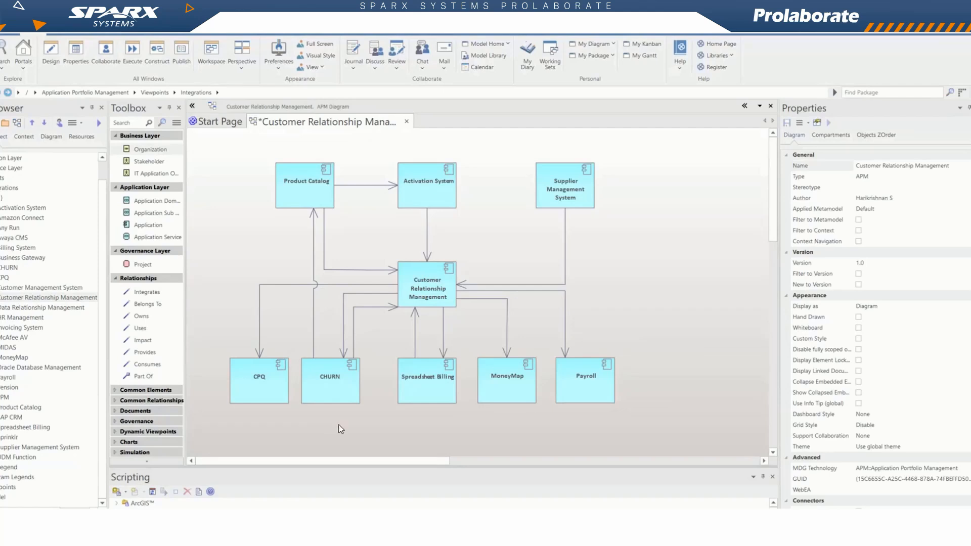
- Examine the Integration Type, Interface Mode and Integration Status of the Product Catalog, Supplier Management System and Spreadsheet Billing connectors
{"action": "left_click", "coordinate": [359, 269]}
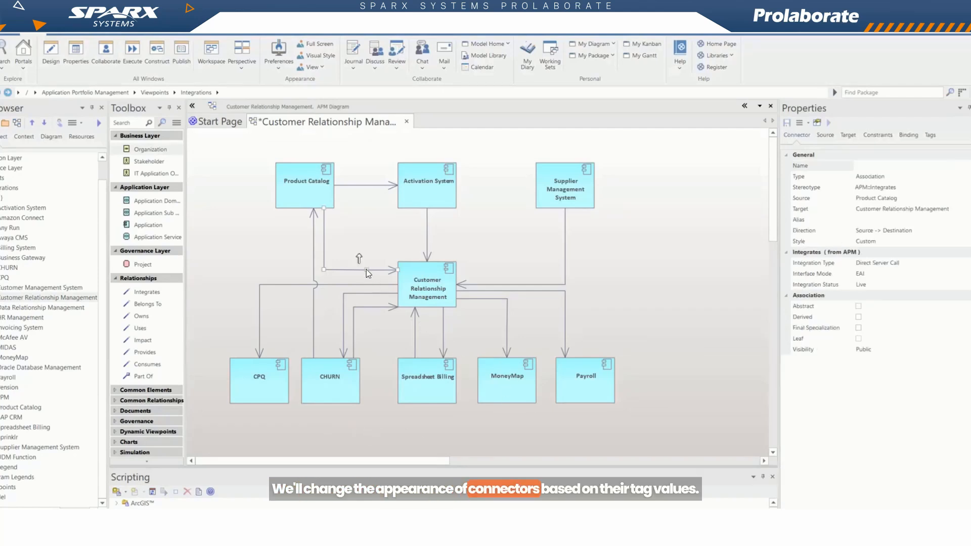
{"action": "left_click", "coordinate": [920, 262]}
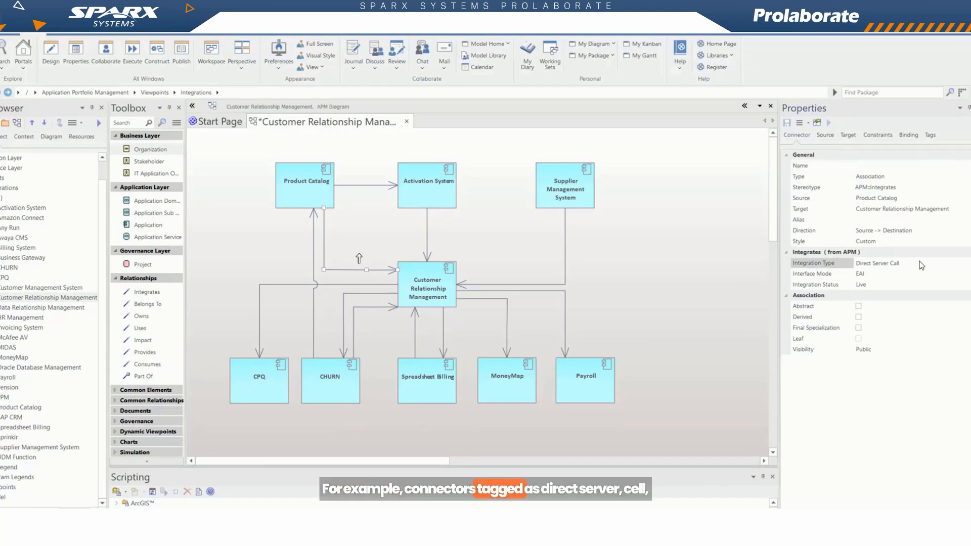
{"action": "left_click", "coordinate": [471, 283]}
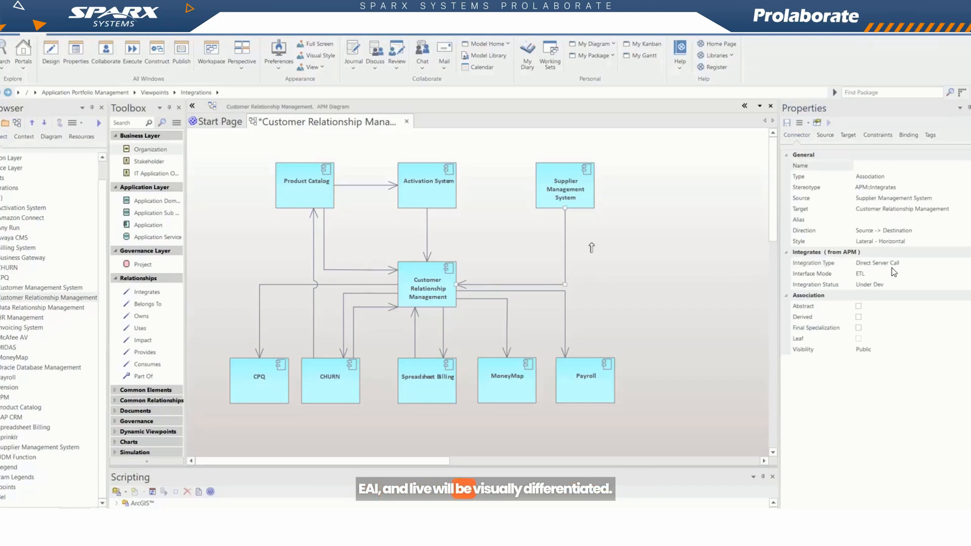
{"action": "left_click", "coordinate": [444, 346]}
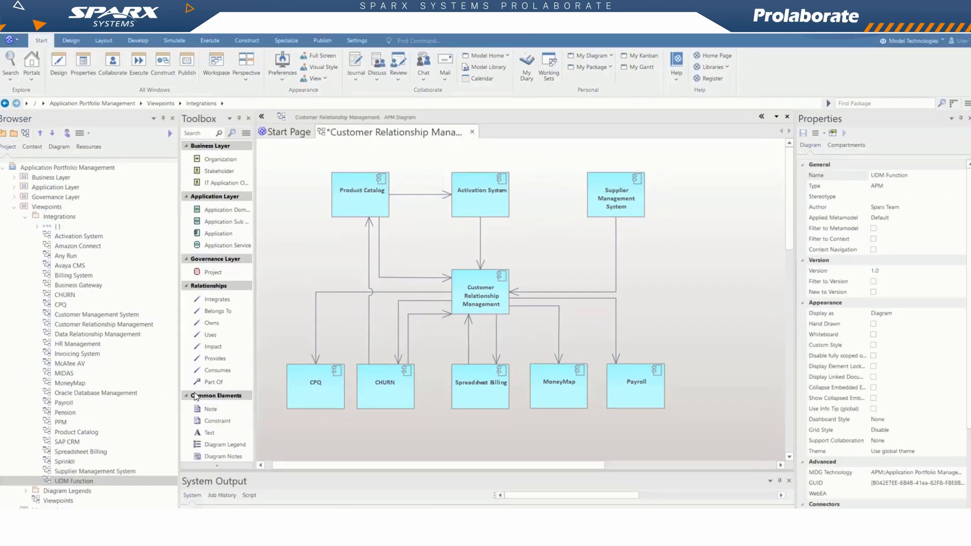
- Place a diagram legend in the empty area beside the applications and name it Integration Type
{"action": "left_click_drag", "start_coordinate": [220, 445], "coordinate": [771, 320]}
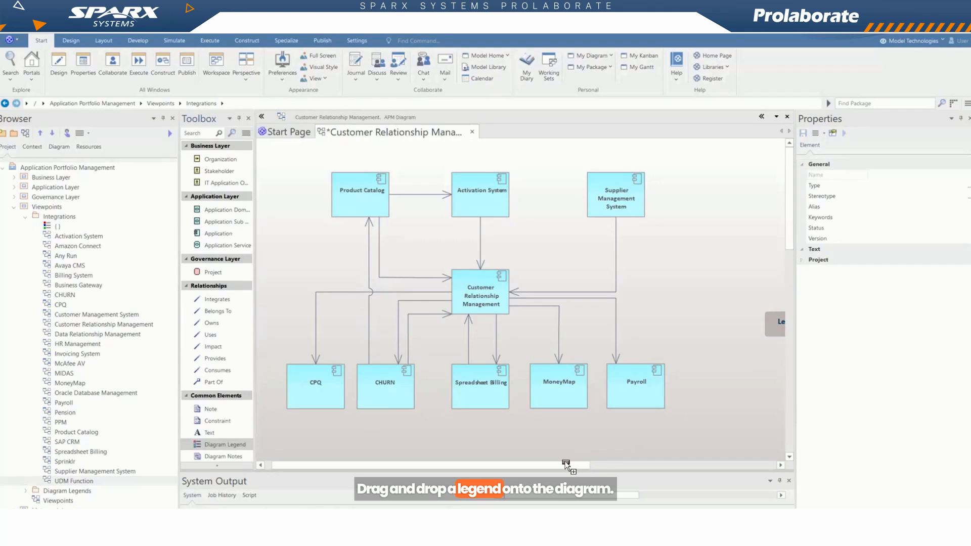
{"action": "left_click_drag", "start_coordinate": [565, 464], "coordinate": [647, 462]}
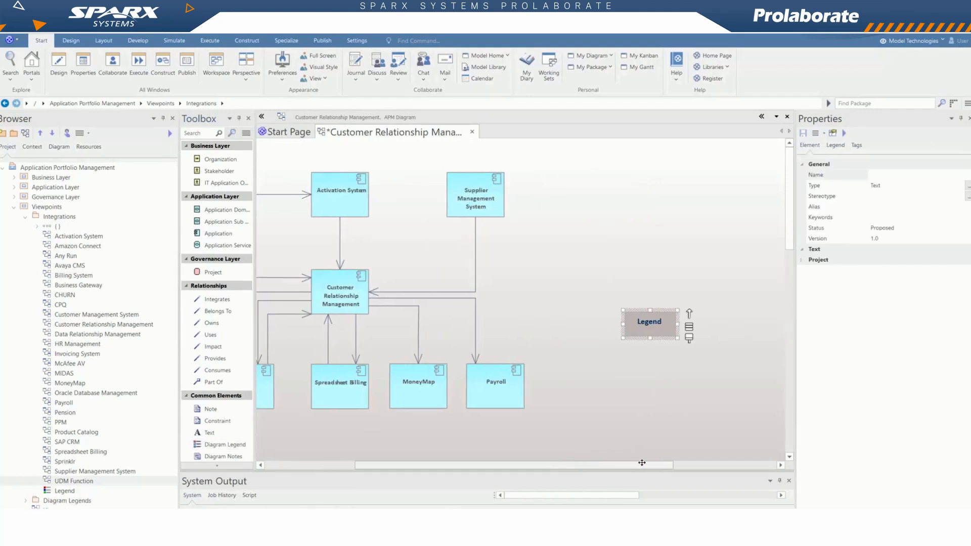
{"action": "double_click", "coordinate": [654, 319]}
{"action": "left_click", "coordinate": [459, 153]}
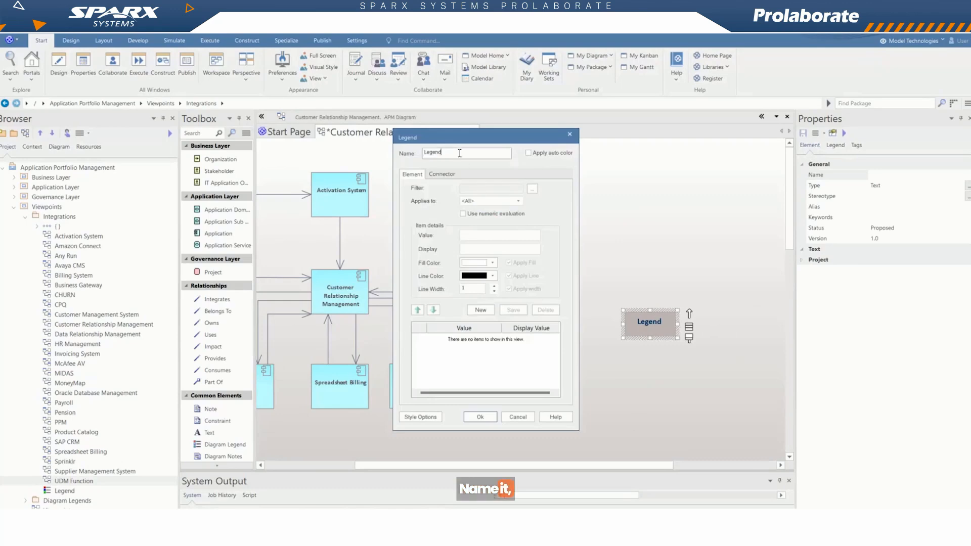
{"action": "double_click", "coordinate": [459, 153]}
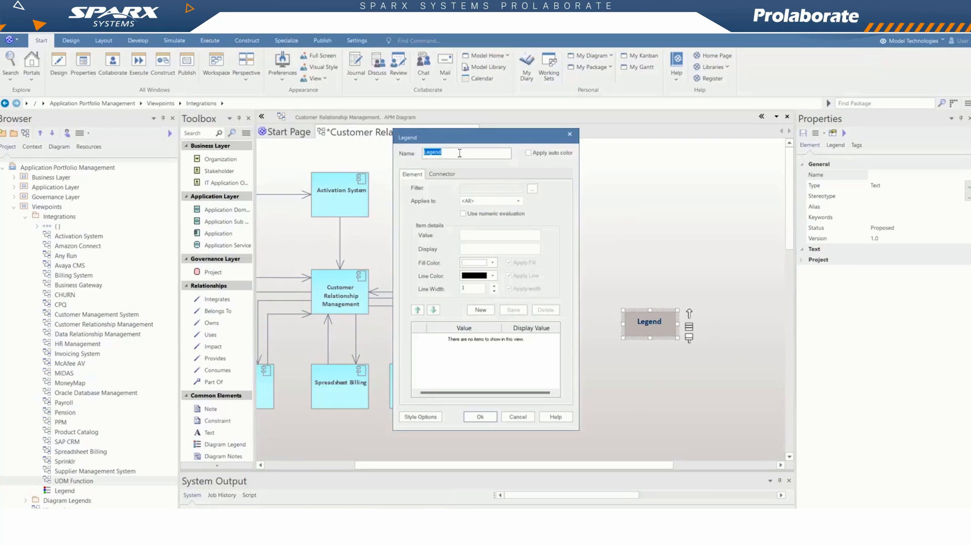
{"action": "type", "text": "Integration Typ"}
- Enable auto color for the legend and toggle the element options for applying fill, line and width
{"action": "left_click", "coordinate": [528, 152]}
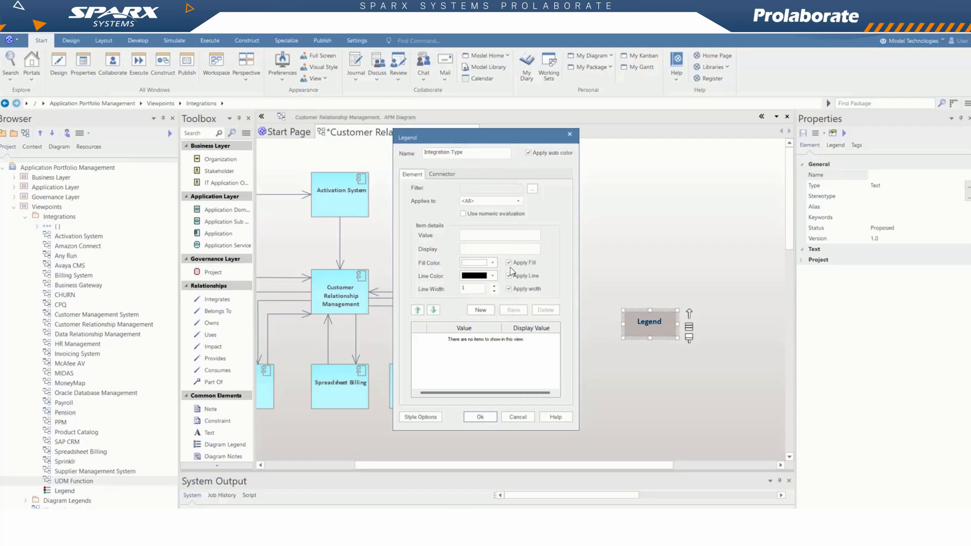
{"action": "left_click", "coordinate": [508, 263]}
{"action": "left_click", "coordinate": [509, 275]}
{"action": "left_click", "coordinate": [509, 289]}
- Filter the legend's connectors by the custom tagged value Integration Type
{"action": "left_click", "coordinate": [441, 177]}
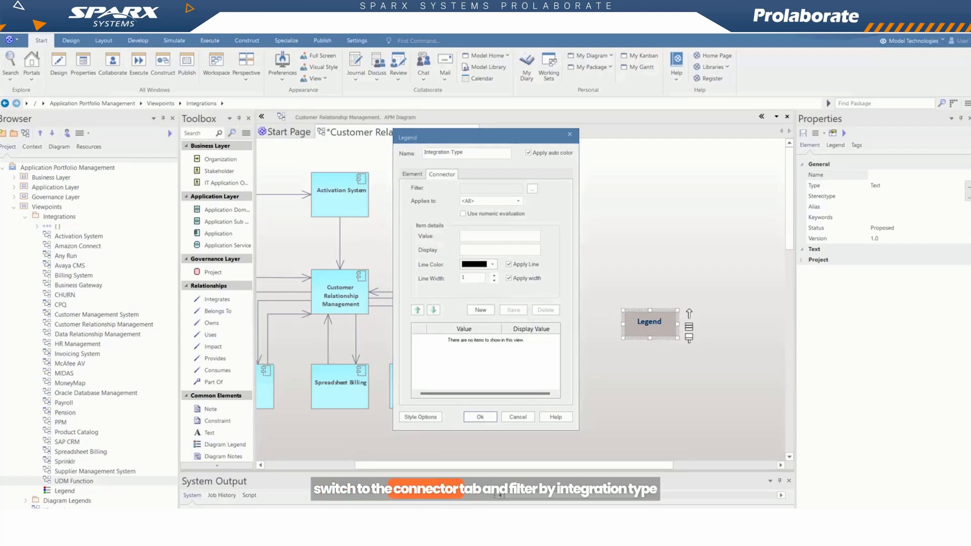
{"action": "left_click", "coordinate": [530, 191]}
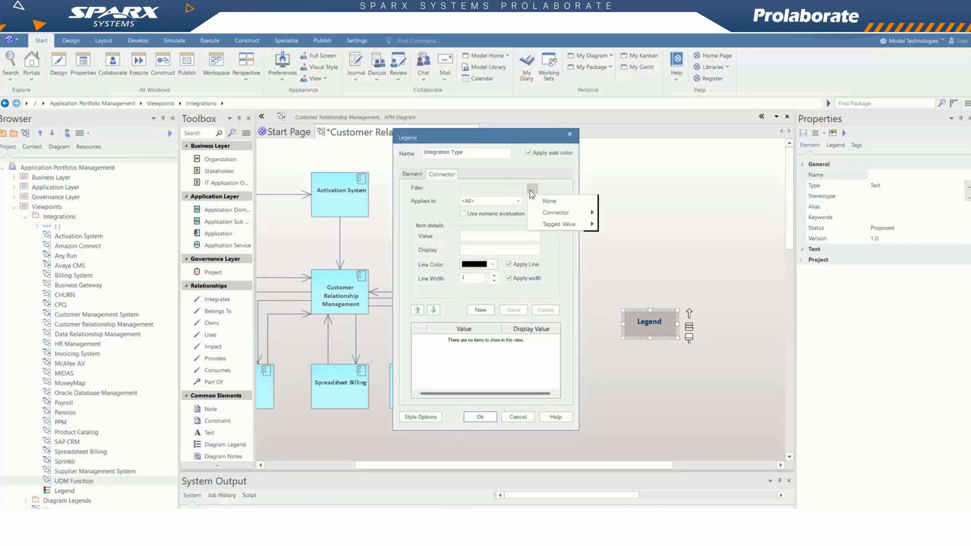
{"action": "mouse_move", "coordinate": [556, 223]}
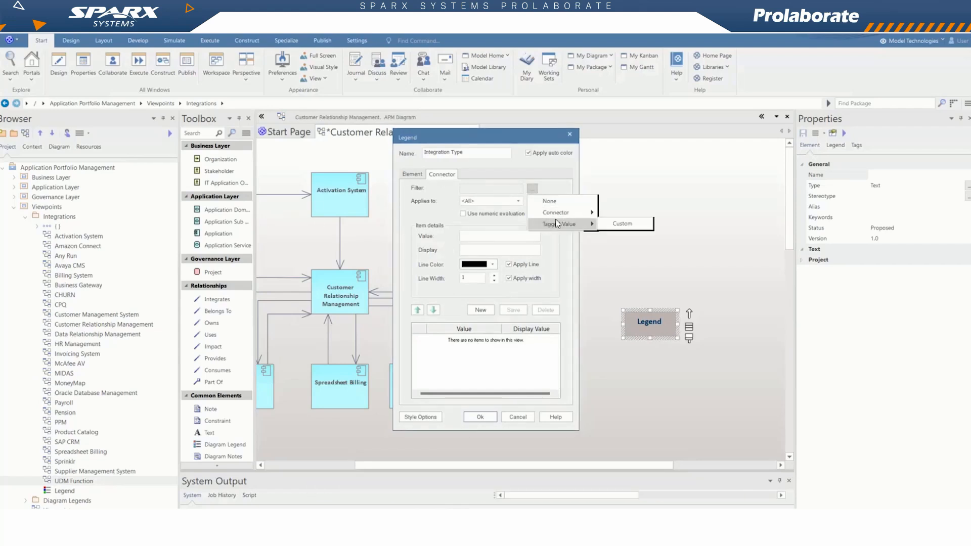
{"action": "left_click", "coordinate": [622, 224]}
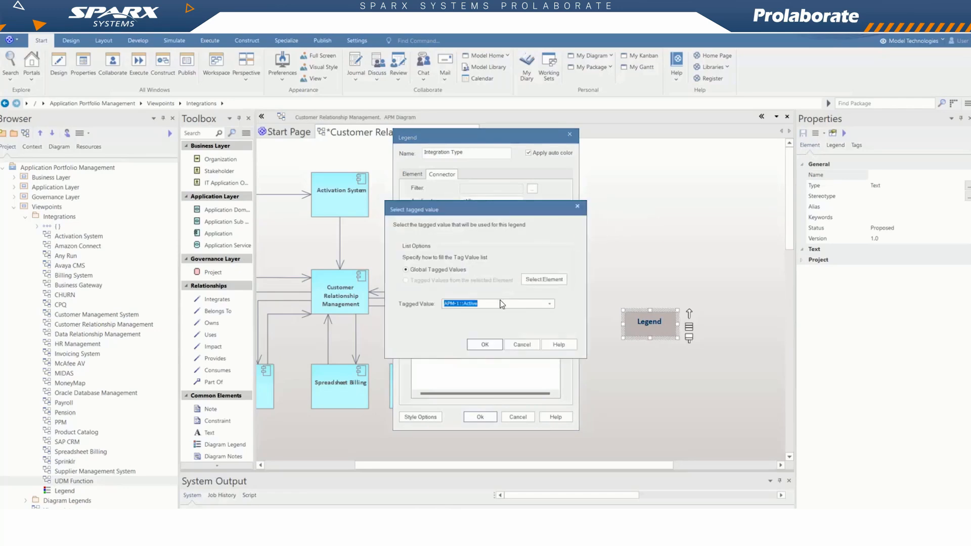
{"action": "type", "text": "Integration Type"}
{"action": "left_click", "coordinate": [487, 348]}
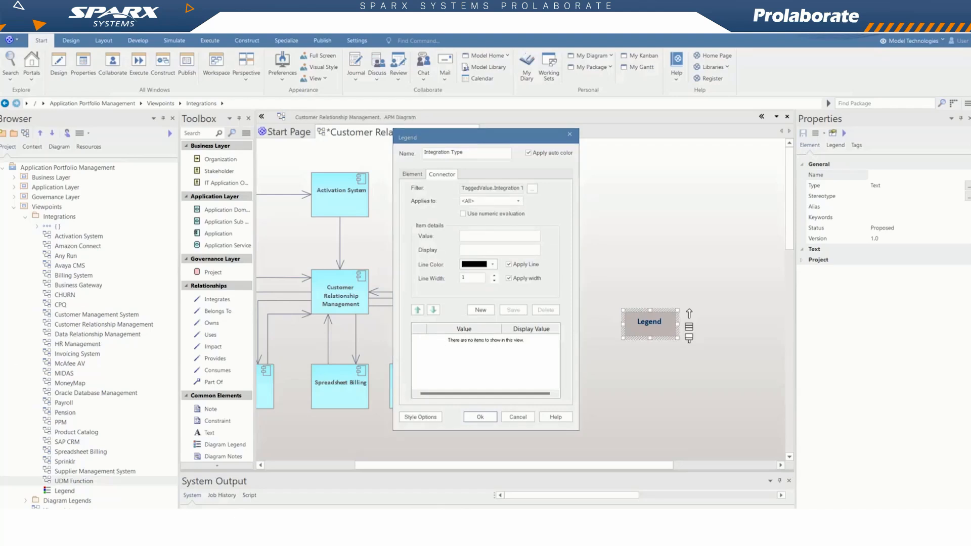
- Add an ETL Job item to the connector legend with a light blue line of width 2
{"action": "left_click", "coordinate": [476, 238]}
{"action": "type", "text": "ETL Job"}
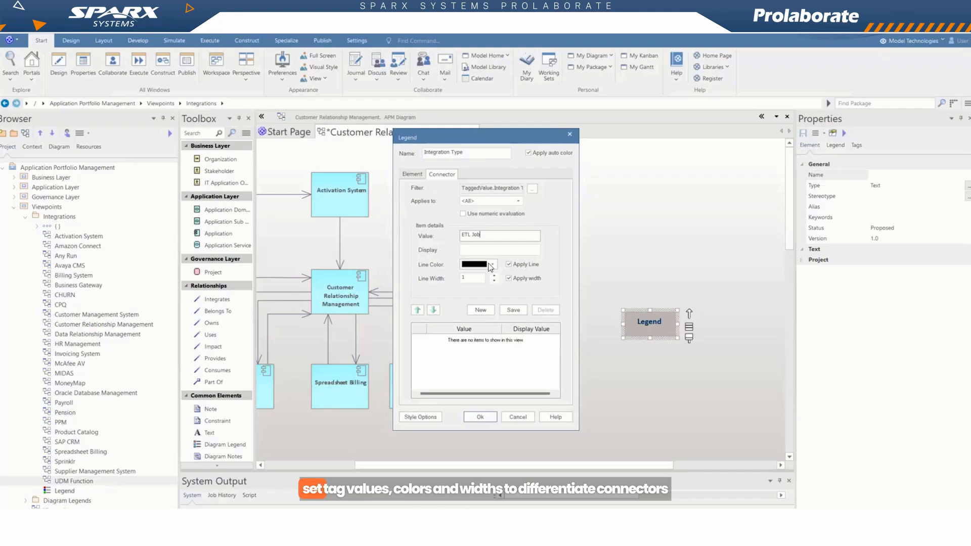
{"action": "left_click", "coordinate": [479, 264]}
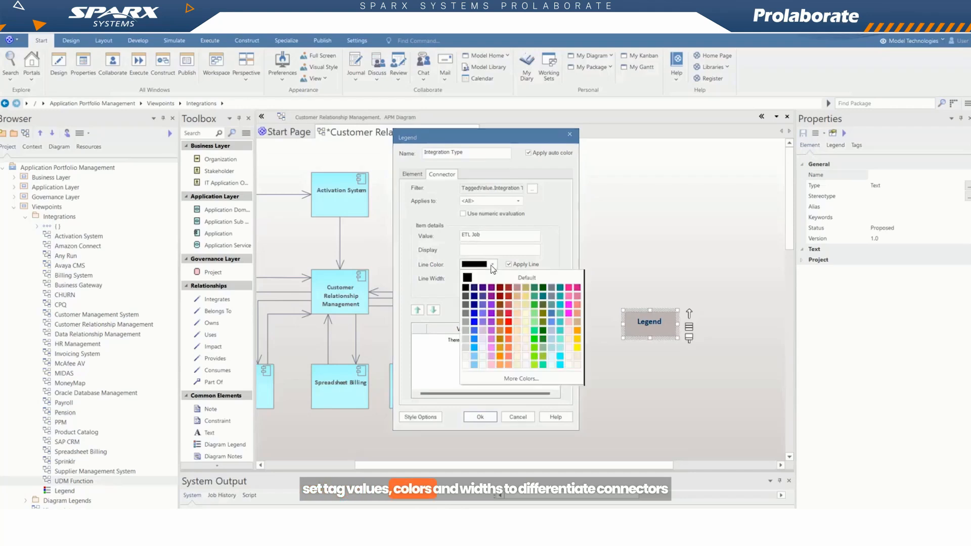
{"action": "left_click", "coordinate": [474, 356]}
{"action": "left_click", "coordinate": [472, 278]}
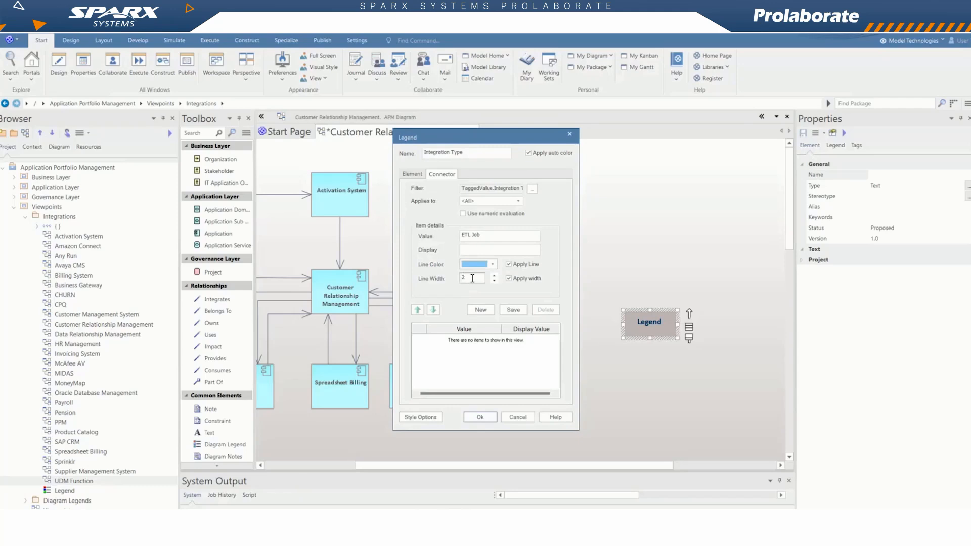
{"action": "type", "text": "2"}
{"action": "left_click", "coordinate": [512, 310]}
- Add a File Transfer item to the connector legend with a black line
{"action": "left_click", "coordinate": [481, 310]}
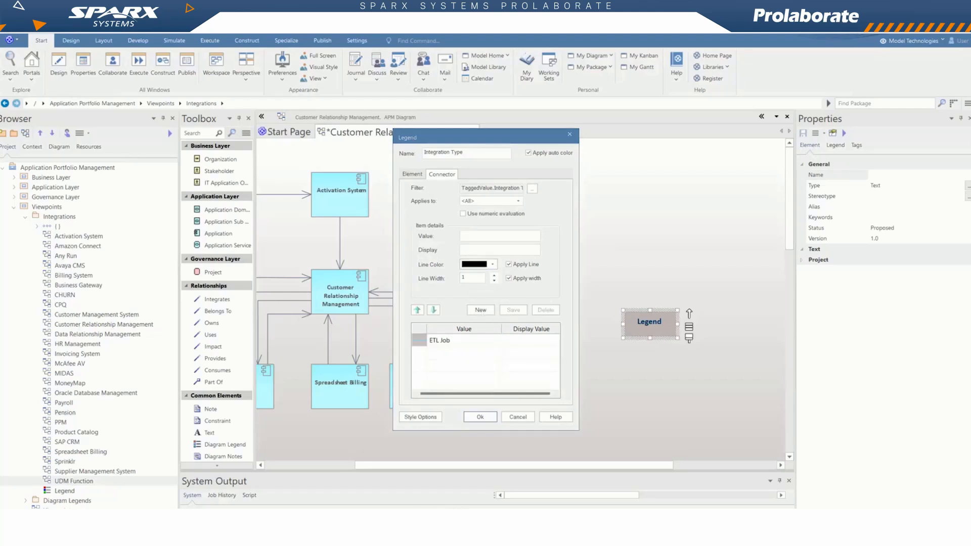
{"action": "left_click", "coordinate": [479, 236]}
{"action": "type", "text": "File Transfer"}
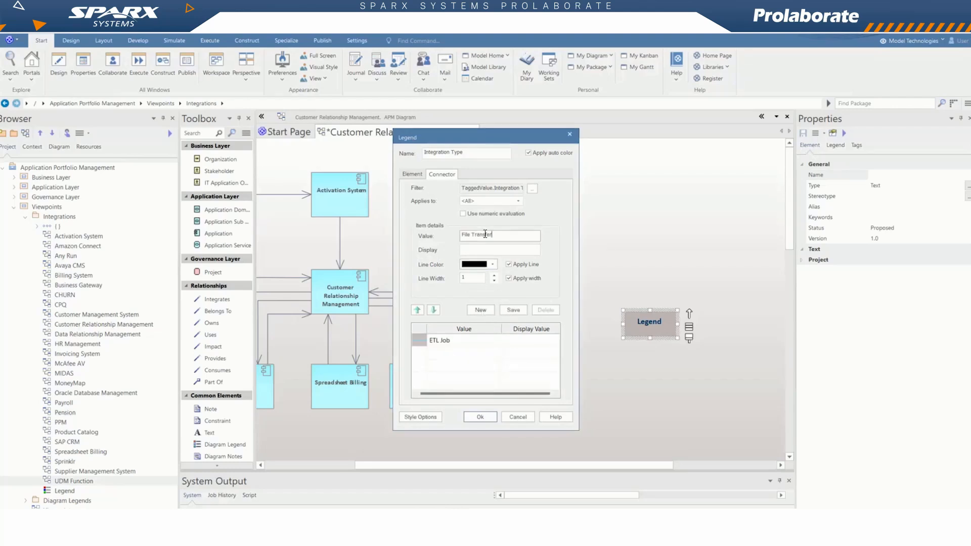
{"action": "left_click", "coordinate": [493, 267]}
{"action": "left_click", "coordinate": [468, 287]}
{"action": "left_click", "coordinate": [513, 310]}
- Add a Web Service item to the connector legend with a dark green line of width 2
{"action": "left_click", "coordinate": [480, 310]}
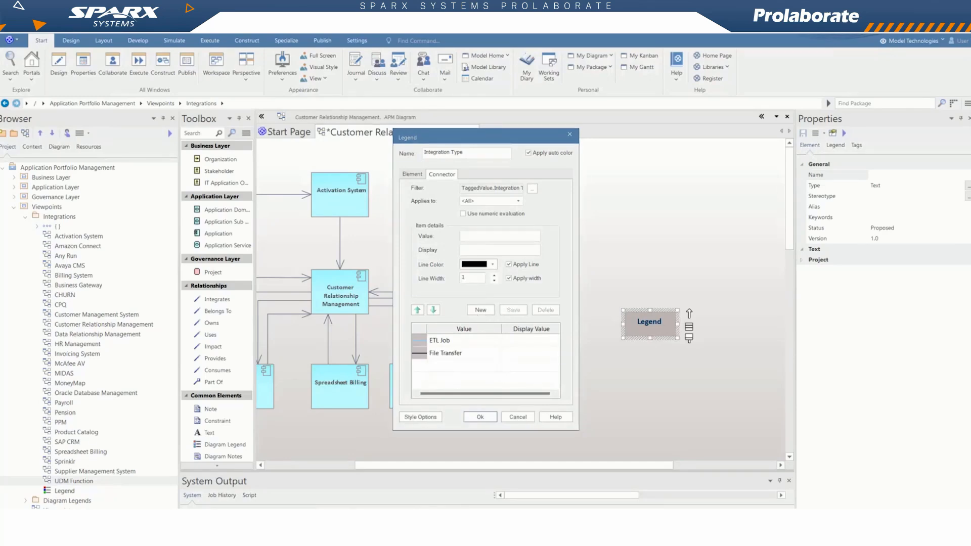
{"action": "left_click", "coordinate": [480, 236]}
{"action": "type", "text": "Web Service"}
{"action": "left_click", "coordinate": [493, 265]}
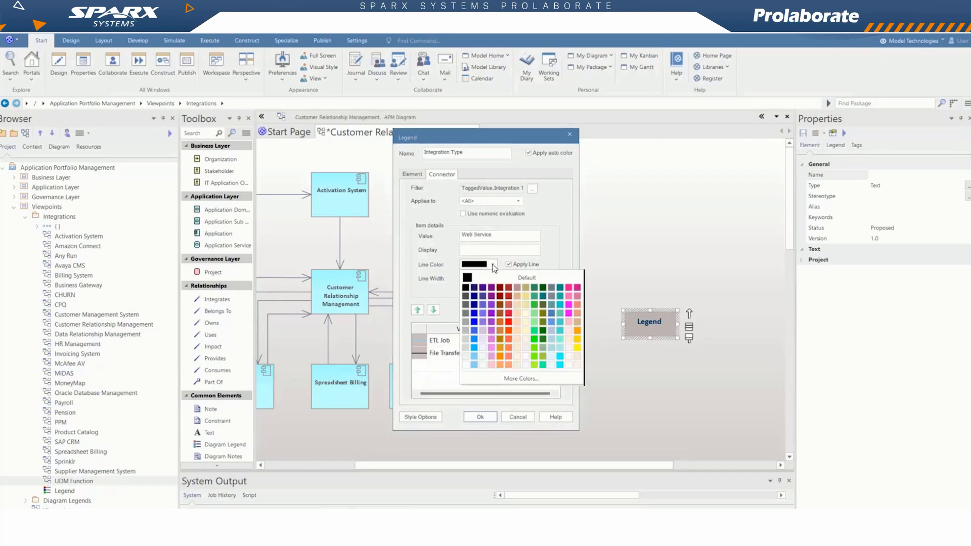
{"action": "left_click", "coordinate": [540, 294]}
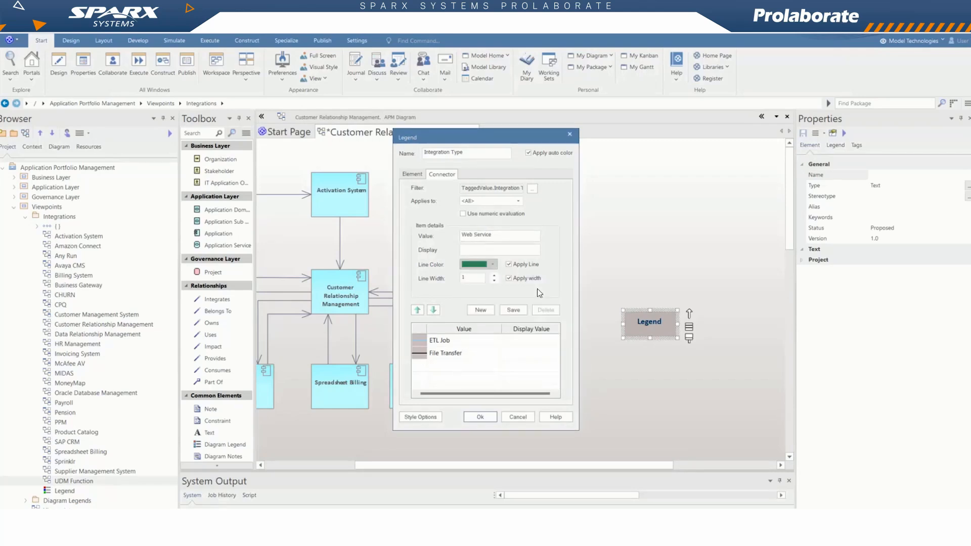
{"action": "left_click", "coordinate": [513, 310]}
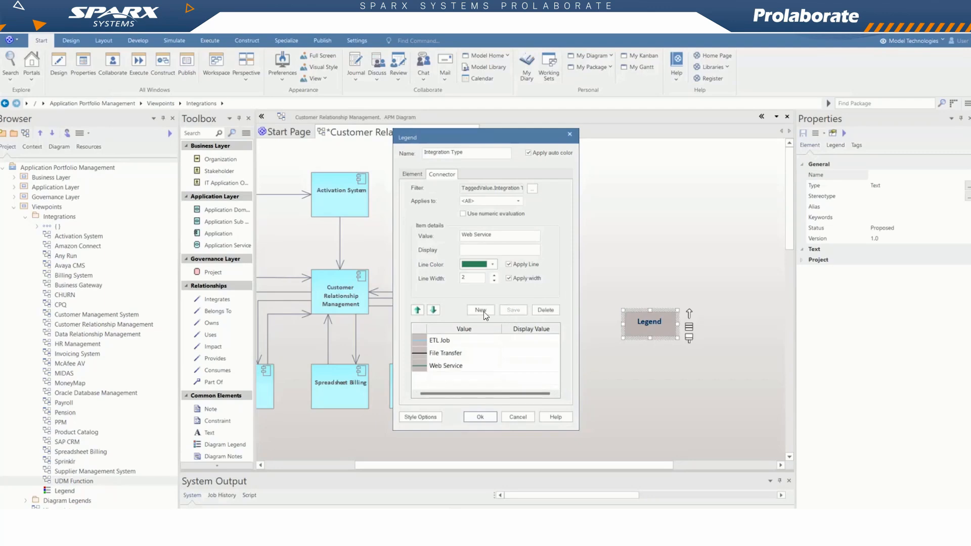
- Add a Direct Server Call item to the connector legend with a pink line of width 2
{"action": "left_click", "coordinate": [480, 310]}
{"action": "left_click", "coordinate": [451, 364]}
{"action": "left_click", "coordinate": [487, 310]}
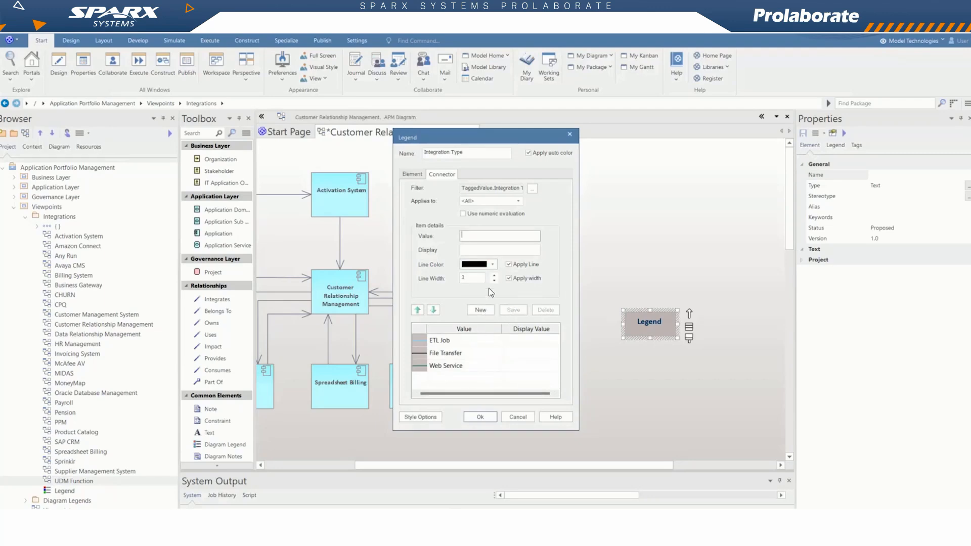
{"action": "left_click", "coordinate": [485, 235]}
{"action": "type", "text": "Direct Server Call"}
{"action": "left_click", "coordinate": [492, 263]}
{"action": "left_click", "coordinate": [494, 342]}
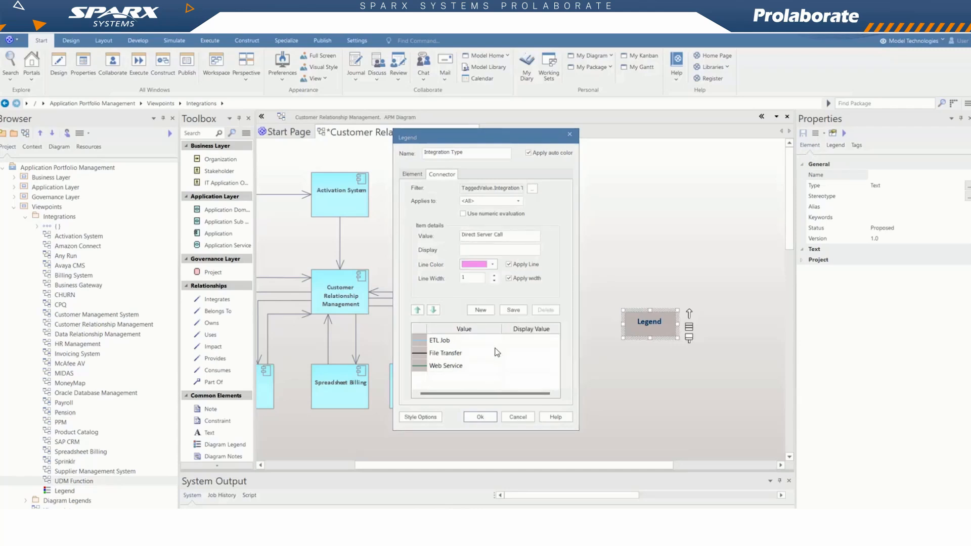
{"action": "left_click", "coordinate": [480, 278]}
{"action": "type", "text": "2"}
{"action": "left_click", "coordinate": [513, 310]}
- Add a DB item to the connector legend with a bright blue line of width 2
{"action": "left_click", "coordinate": [480, 310]}
{"action": "left_click", "coordinate": [481, 236]}
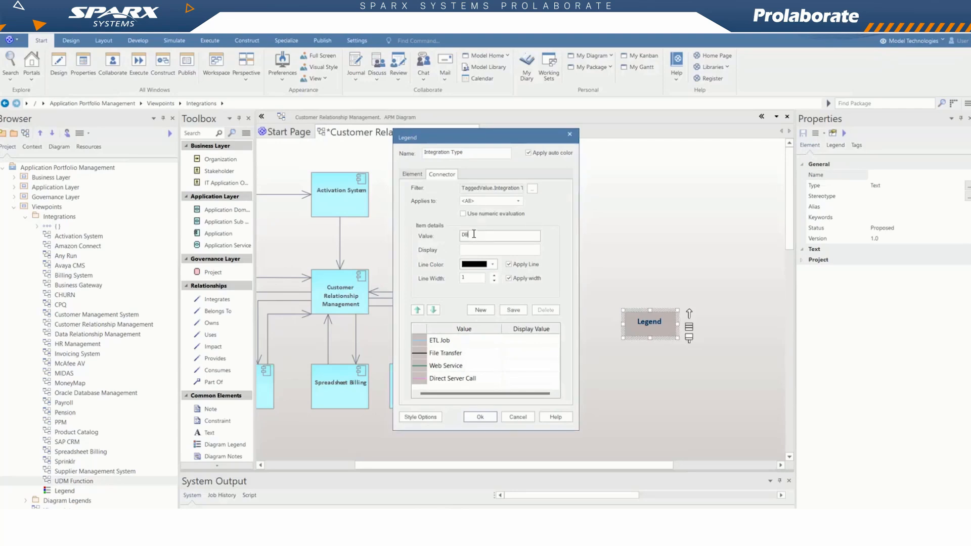
{"action": "left_click", "coordinate": [489, 263]}
{"action": "left_click", "coordinate": [475, 356]}
{"action": "left_click", "coordinate": [472, 276]}
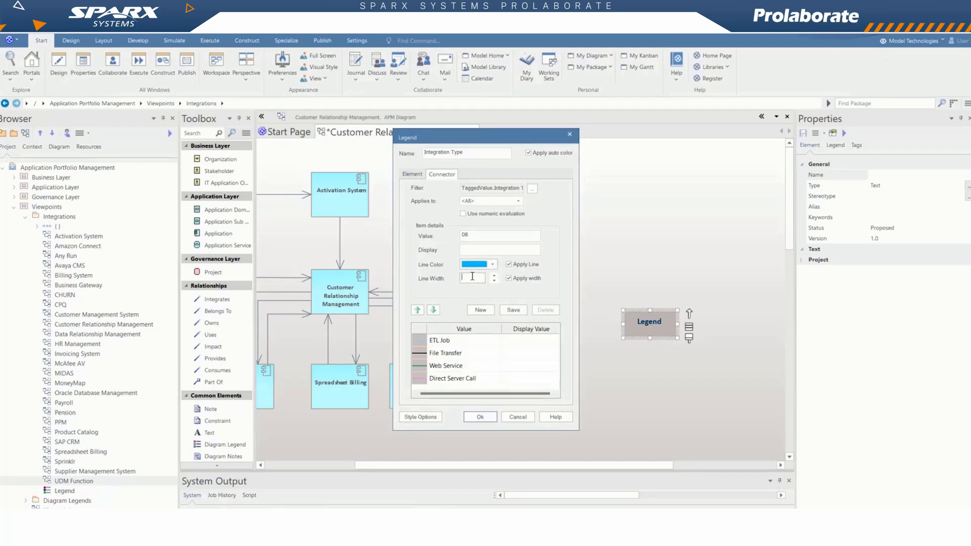
{"action": "type", "text": "2"}
{"action": "left_click", "coordinate": [513, 310]}
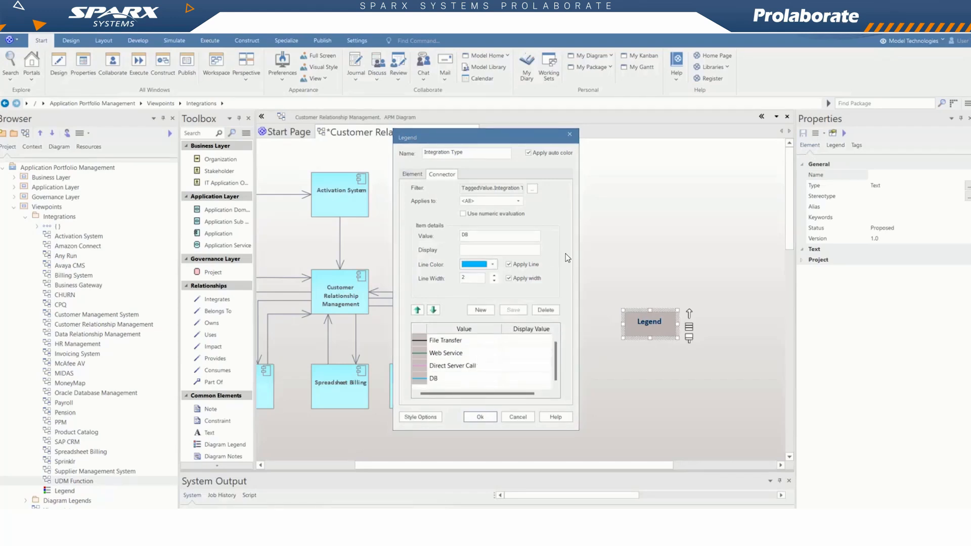
- Add an Online item to the connector legend with a brown line
{"action": "left_click", "coordinate": [486, 311]}
{"action": "type", "text": "Online"}
{"action": "left_click", "coordinate": [492, 264]}
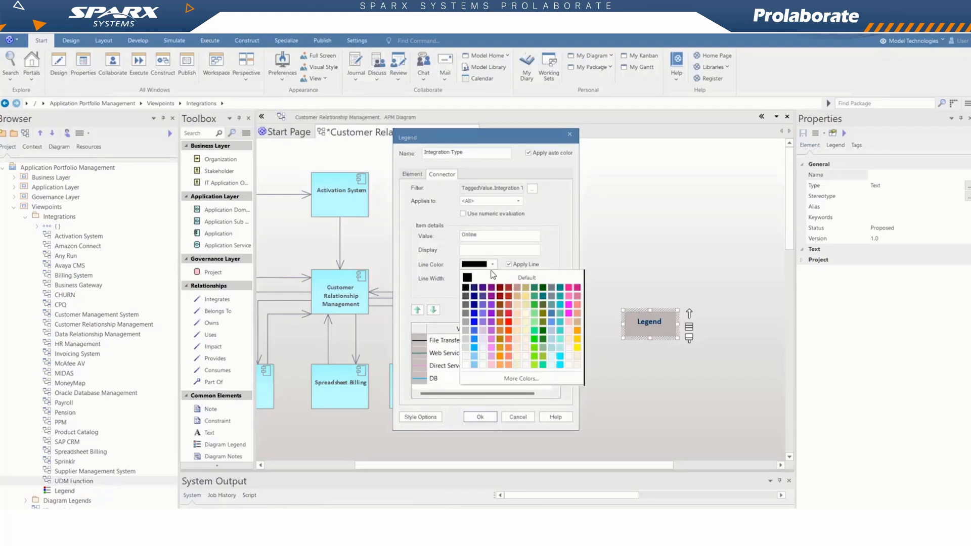
{"action": "left_click", "coordinate": [502, 306]}
{"action": "left_click", "coordinate": [470, 279]}
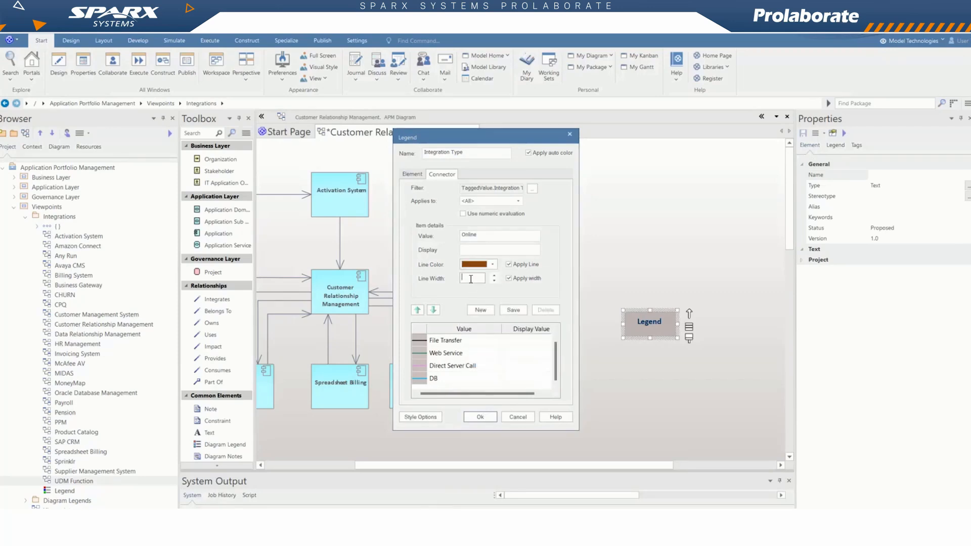
{"action": "left_click", "coordinate": [504, 309]}
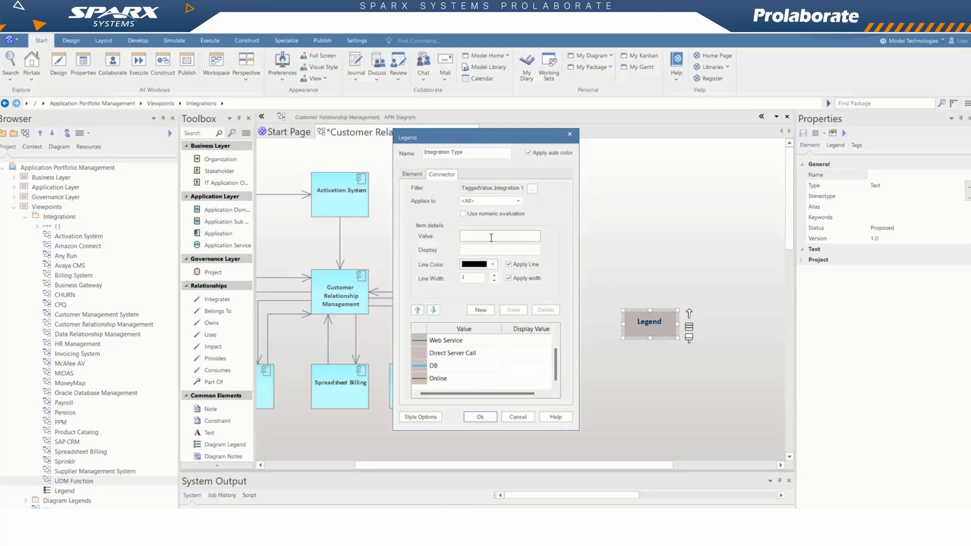
- Add a Batch item to the connector legend with a salmon line of width 2
{"action": "type", "text": "Batch"}
{"action": "left_click", "coordinate": [475, 277]}
{"action": "type", "text": "2"}
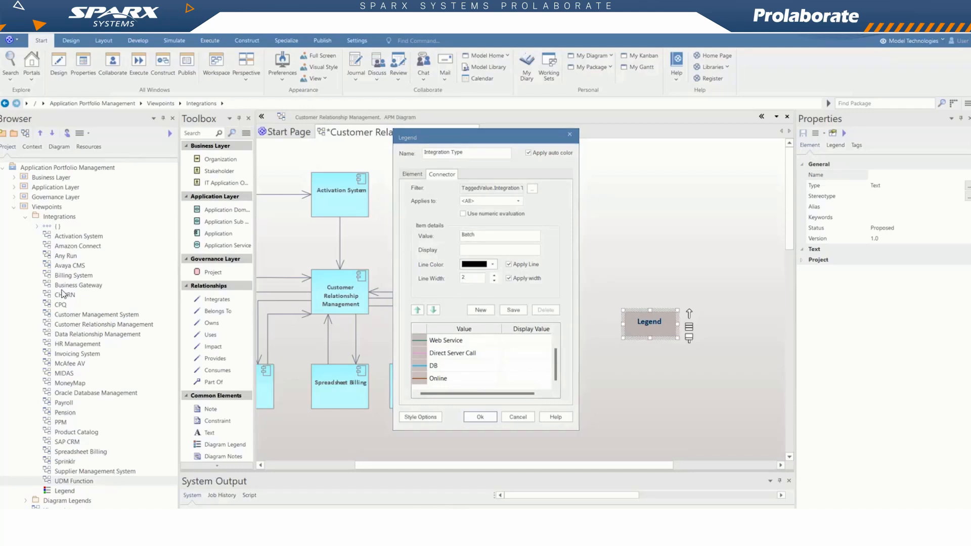
{"action": "left_click", "coordinate": [492, 264]}
{"action": "left_click", "coordinate": [510, 356]}
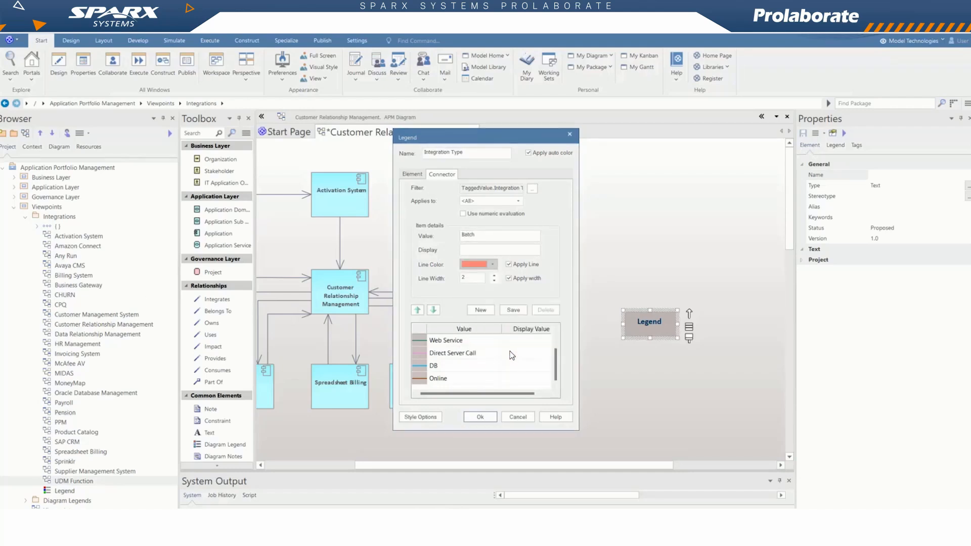
{"action": "left_click", "coordinate": [513, 309]}
- Apply the legend with its changes saved, and save all open diagrams
{"action": "left_click", "coordinate": [475, 416]}
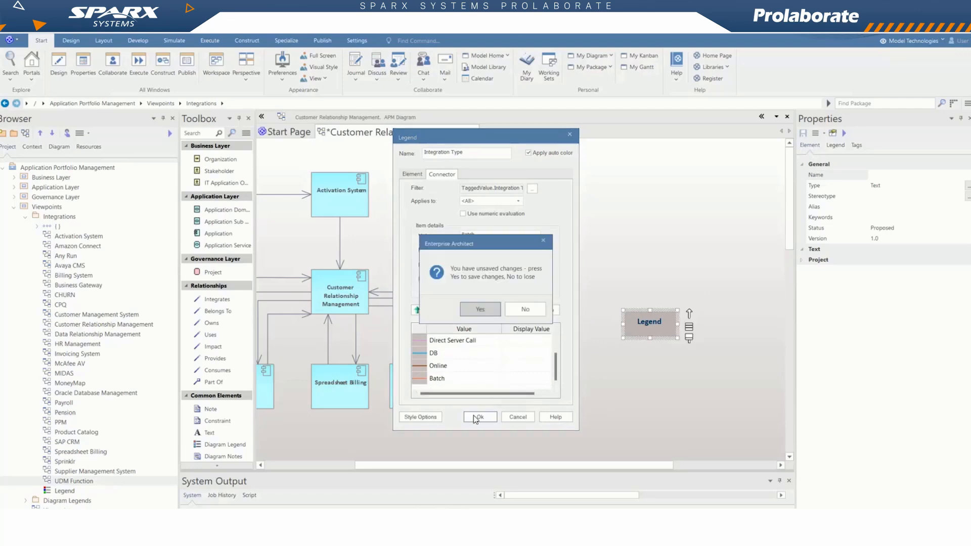
{"action": "left_click", "coordinate": [474, 312]}
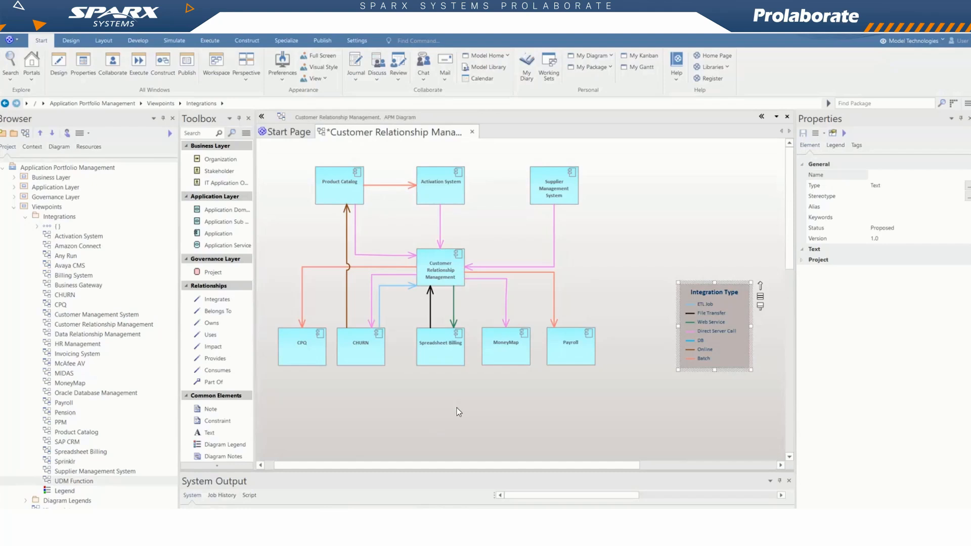
{"action": "right_click", "coordinate": [390, 133]}
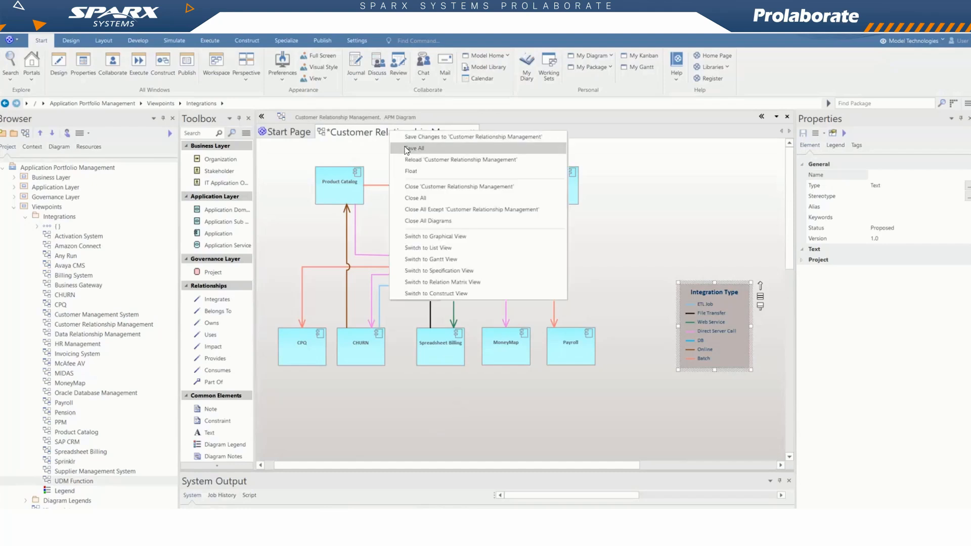
{"action": "left_click", "coordinate": [407, 148]}
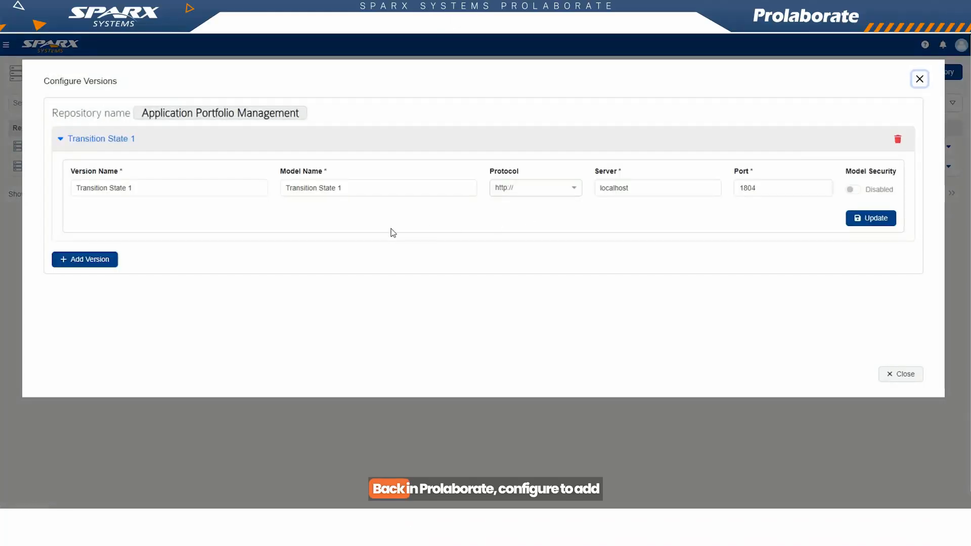
- In Prolaborate, add and save a version of the Application Portfolio Management repository with Transition State 2 as version name and model name
{"action": "left_click", "coordinate": [104, 261]}
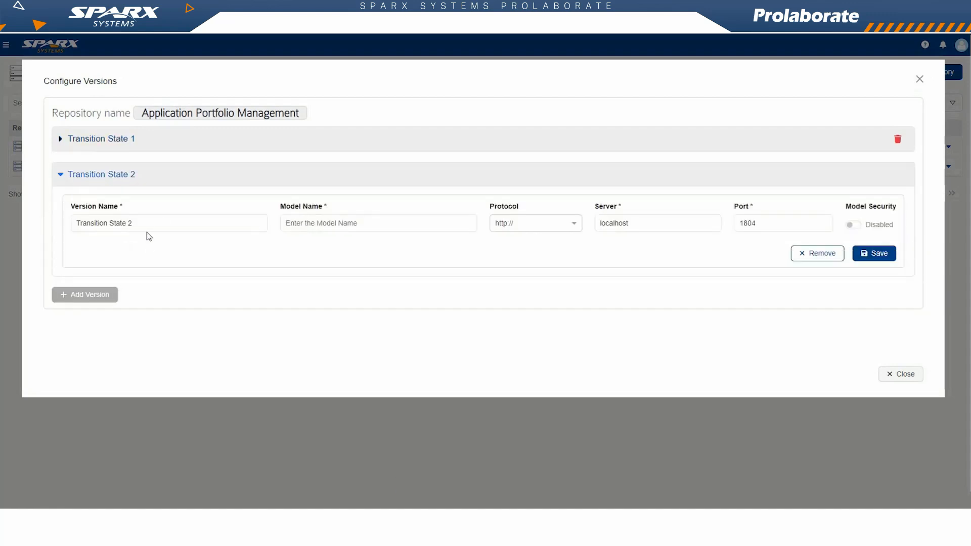
{"action": "left_click", "coordinate": [325, 224]}
{"action": "type", "text": "Transition State 2"}
{"action": "left_click", "coordinate": [344, 243]}
{"action": "left_click", "coordinate": [866, 254]}
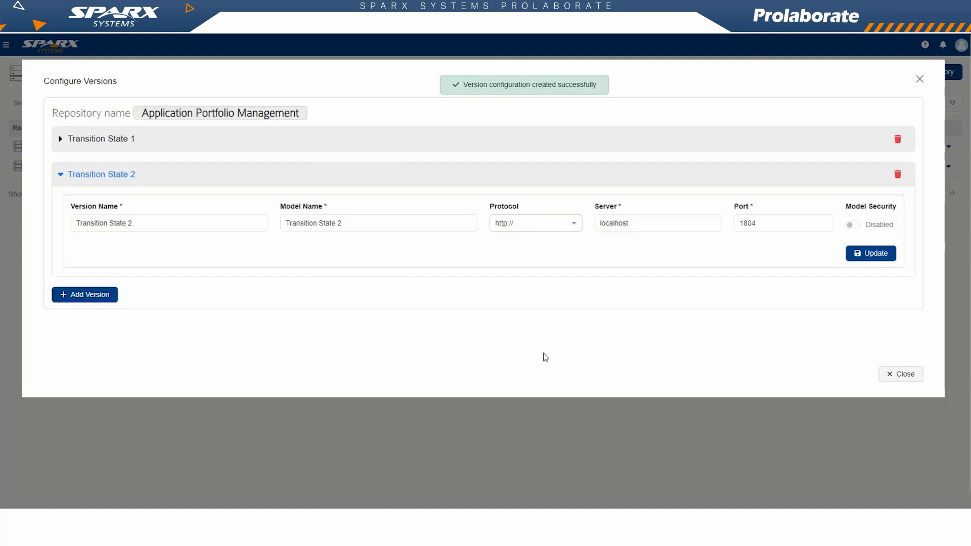
- Open the Application Portfolio Management repository's Customer Relationship Management integration diagram and view it in Transition State 1 and Transition State 2
{"action": "left_click", "coordinate": [885, 374]}
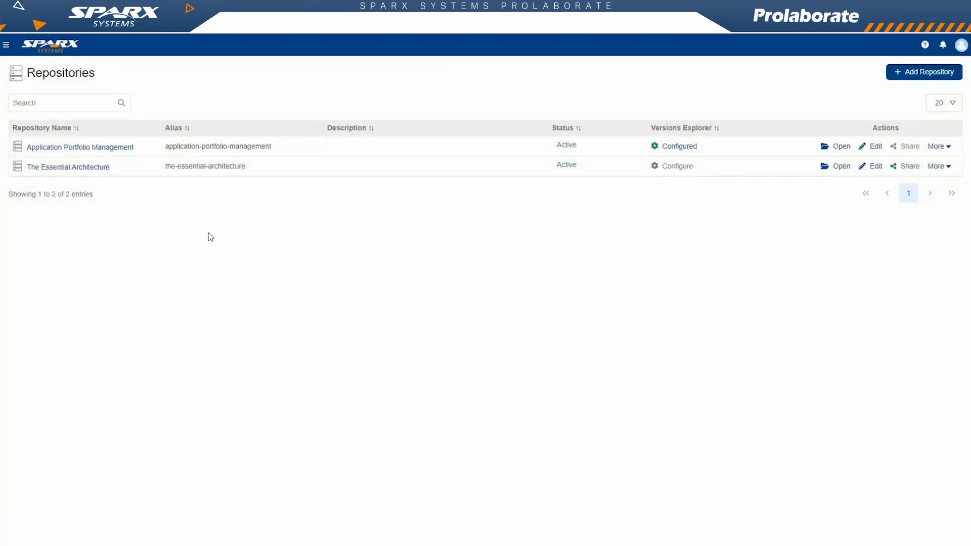
{"action": "left_click", "coordinate": [108, 148]}
{"action": "left_click", "coordinate": [75, 99]}
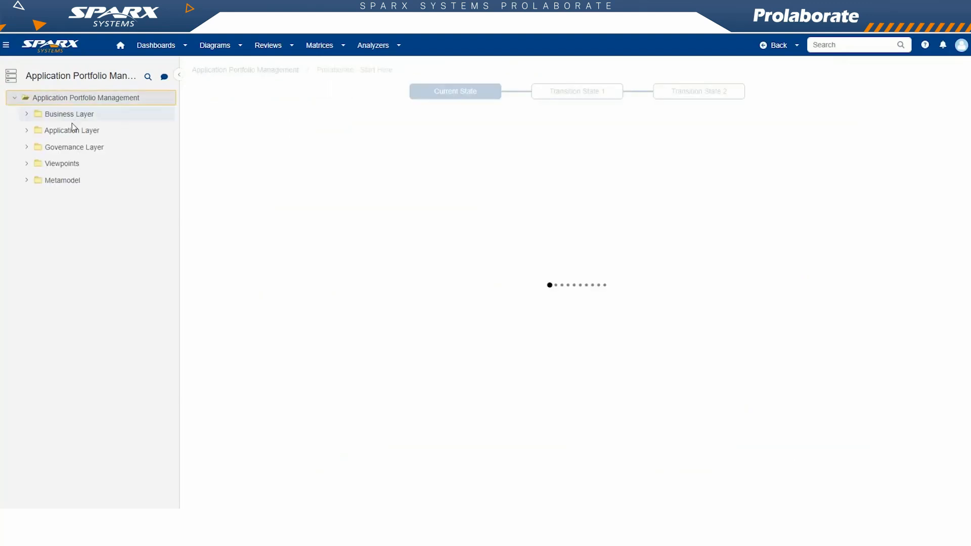
{"action": "left_click", "coordinate": [68, 164]}
{"action": "left_click", "coordinate": [77, 197]}
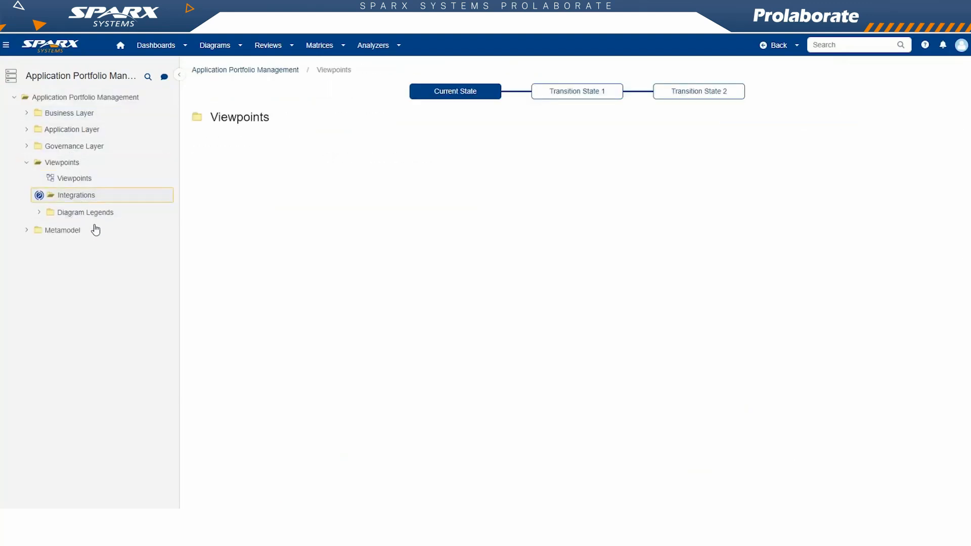
{"action": "left_click", "coordinate": [100, 360]}
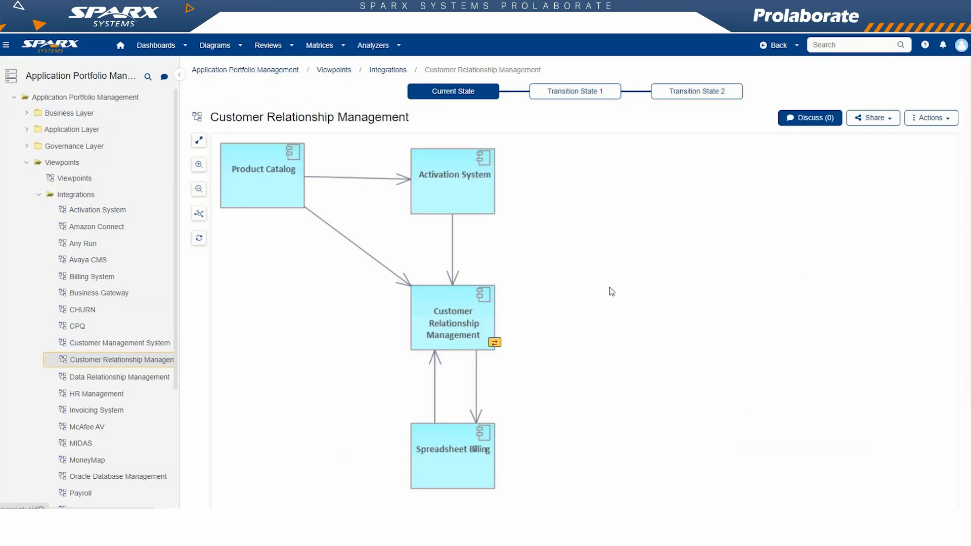
{"action": "left_click", "coordinate": [594, 99]}
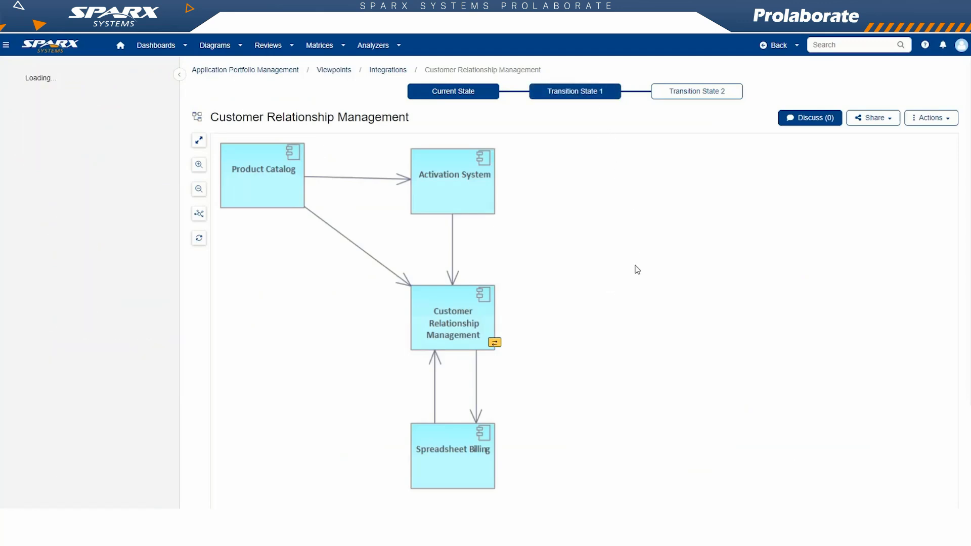
{"action": "left_click", "coordinate": [679, 93]}
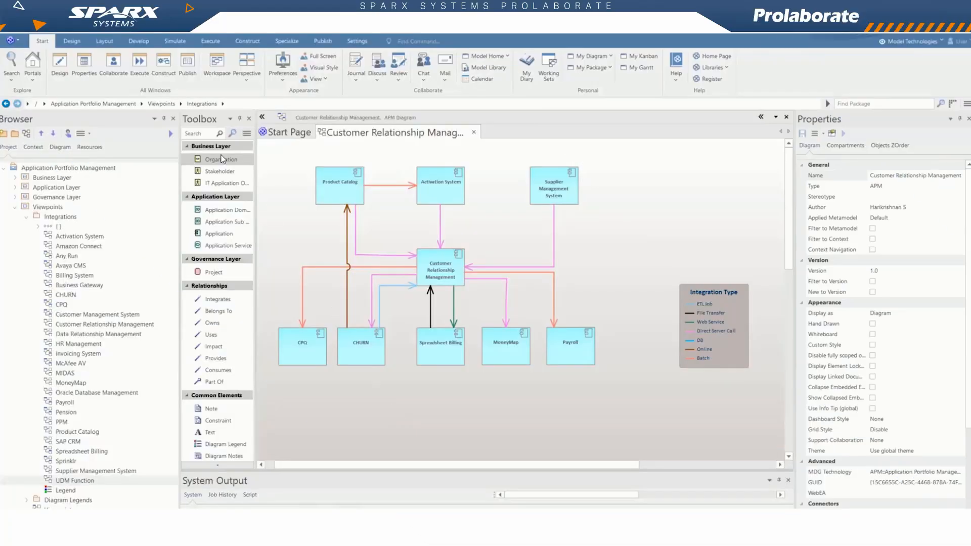
- In Enterprise Architect, start a DBMS to DBMS project transfer and set the tested Transition State 2 database as its source project
{"action": "left_click", "coordinate": [357, 41]}
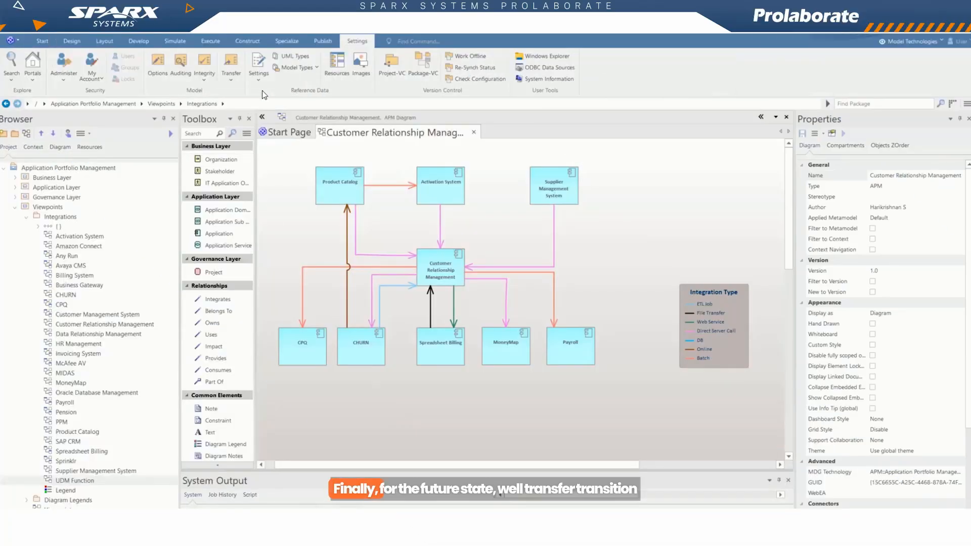
{"action": "left_click", "coordinate": [231, 75]}
{"action": "left_click", "coordinate": [273, 101]}
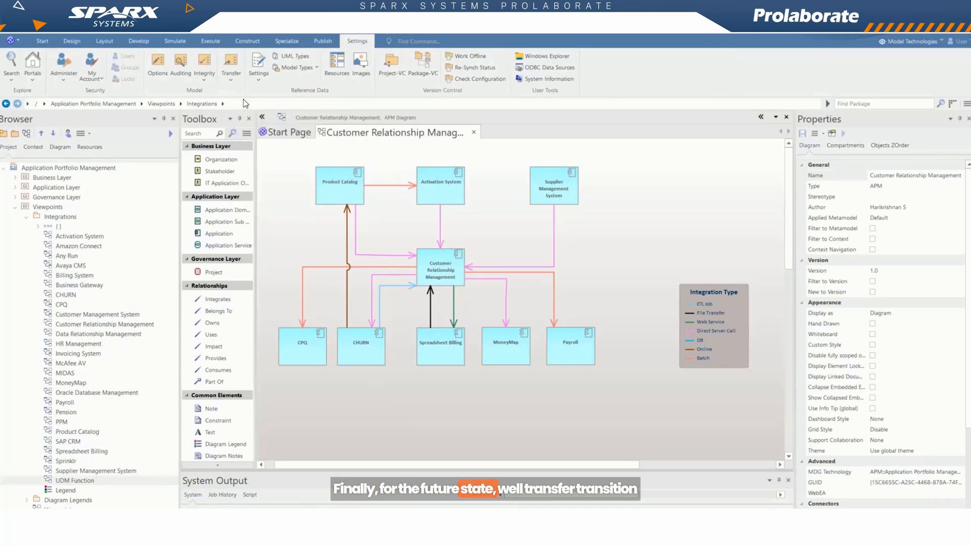
{"action": "left_click", "coordinate": [618, 227]}
{"action": "left_click", "coordinate": [624, 237]}
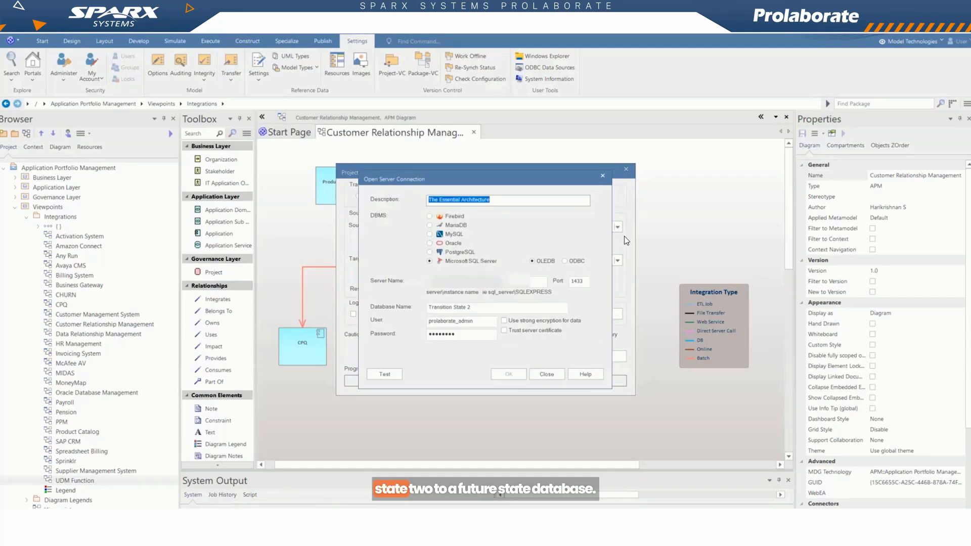
{"action": "left_click", "coordinate": [384, 374]}
{"action": "left_click", "coordinate": [531, 317]}
{"action": "left_click", "coordinate": [509, 374]}
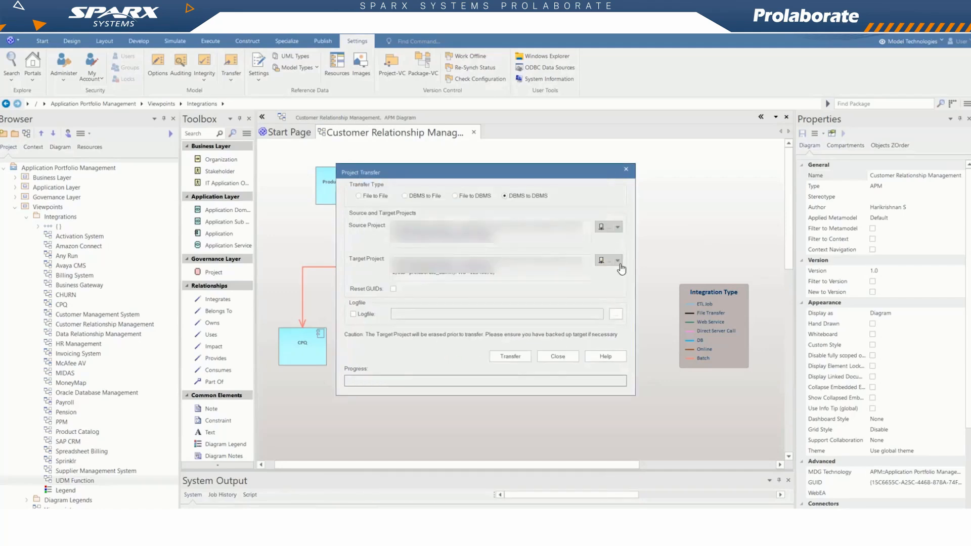
- Set the tested Future State database as the target project and run the transfer
{"action": "left_click", "coordinate": [618, 260]}
{"action": "left_click", "coordinate": [624, 271]}
{"action": "type", "text": "Ful"}
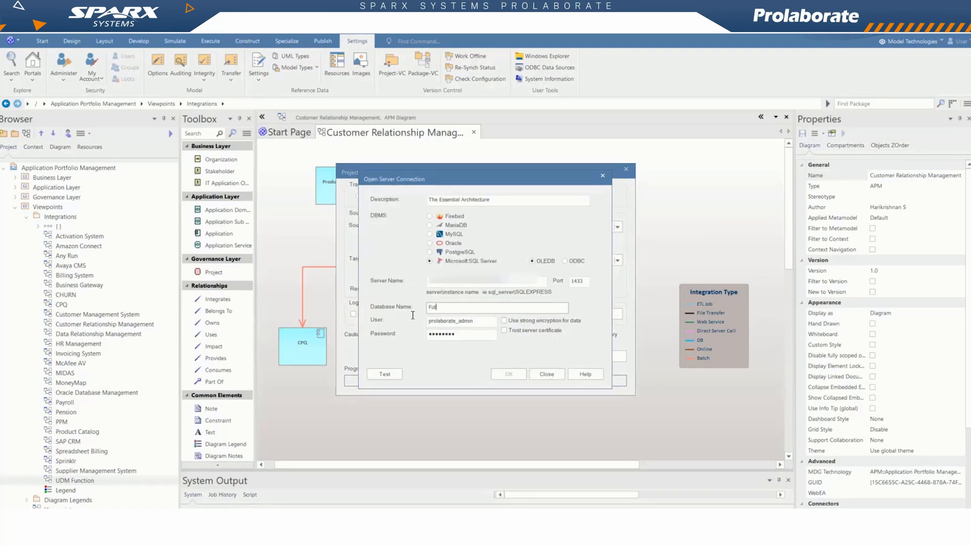
{"action": "left_click", "coordinate": [394, 377]}
{"action": "left_click", "coordinate": [523, 318]}
{"action": "left_click", "coordinate": [516, 374]}
{"action": "left_click", "coordinate": [522, 357]}
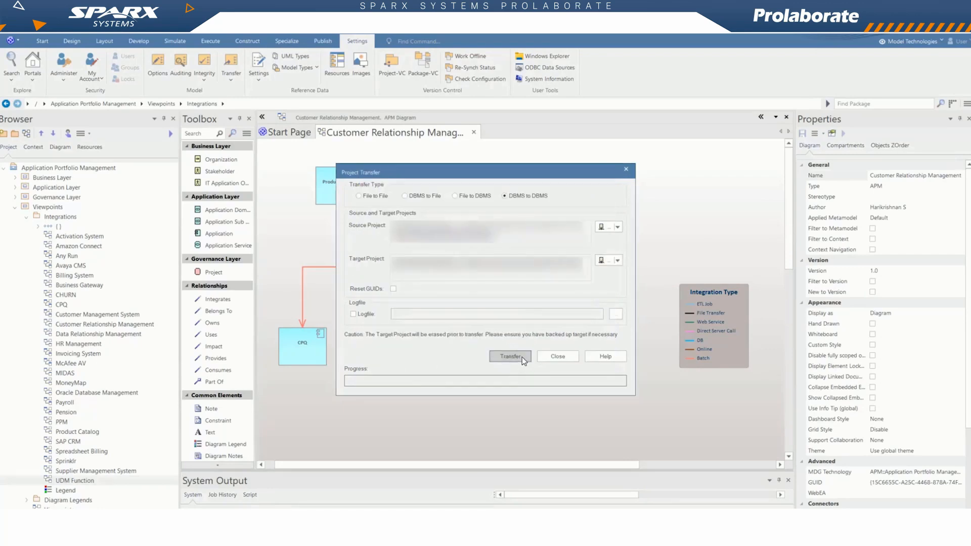
{"action": "left_click", "coordinate": [505, 322]}
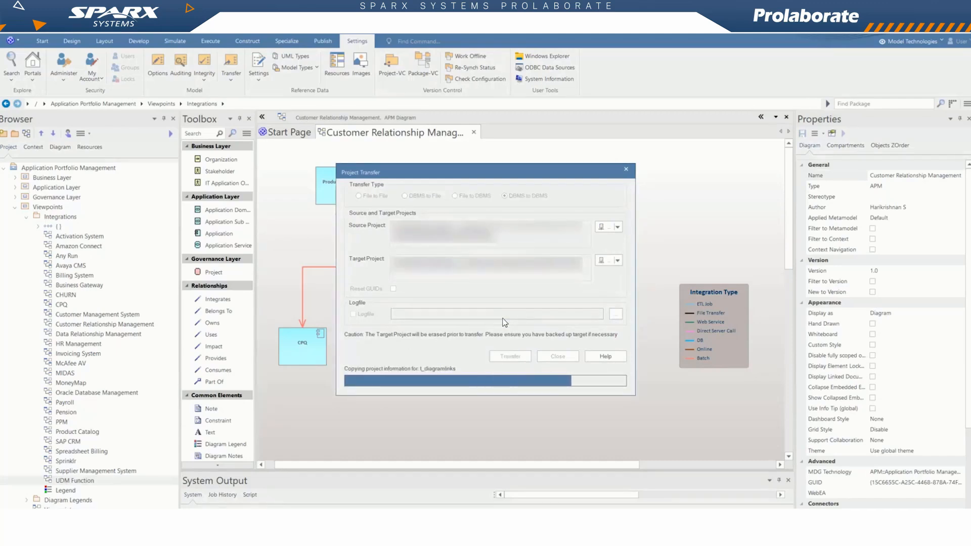
- In the Pro Cloud Server Configuration Client, set up a native Microsoft SQL Server database manager with alias Future State and database name Future state
{"action": "left_click", "coordinate": [488, 349]}
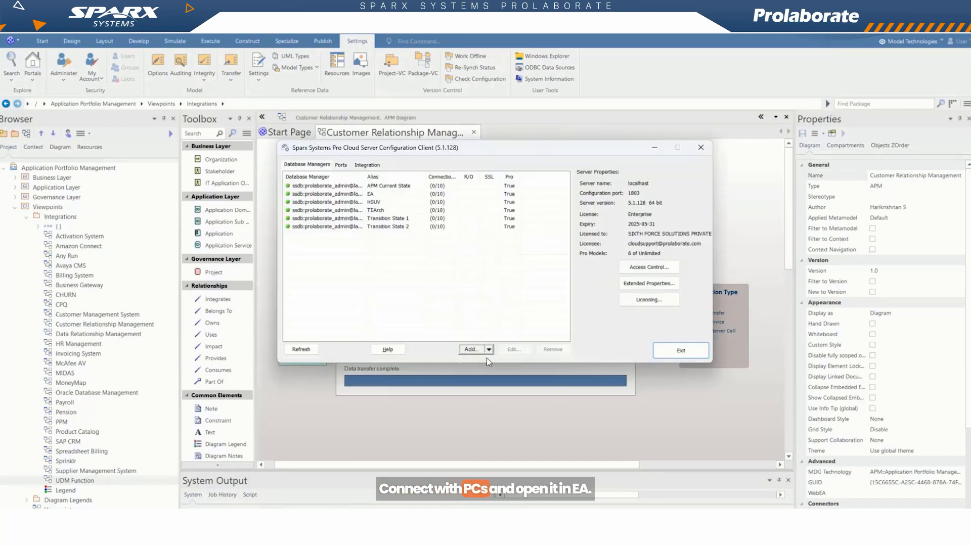
{"action": "left_click", "coordinate": [489, 362]}
{"action": "type", "text": "Future State"}
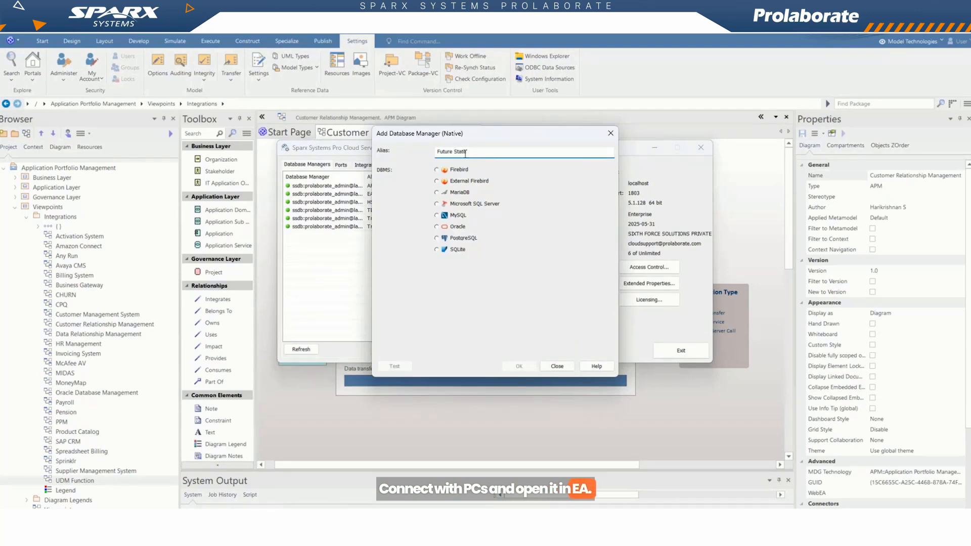
{"action": "left_click", "coordinate": [470, 203]}
{"action": "left_click", "coordinate": [446, 315]}
{"action": "type", "text": "future state"}
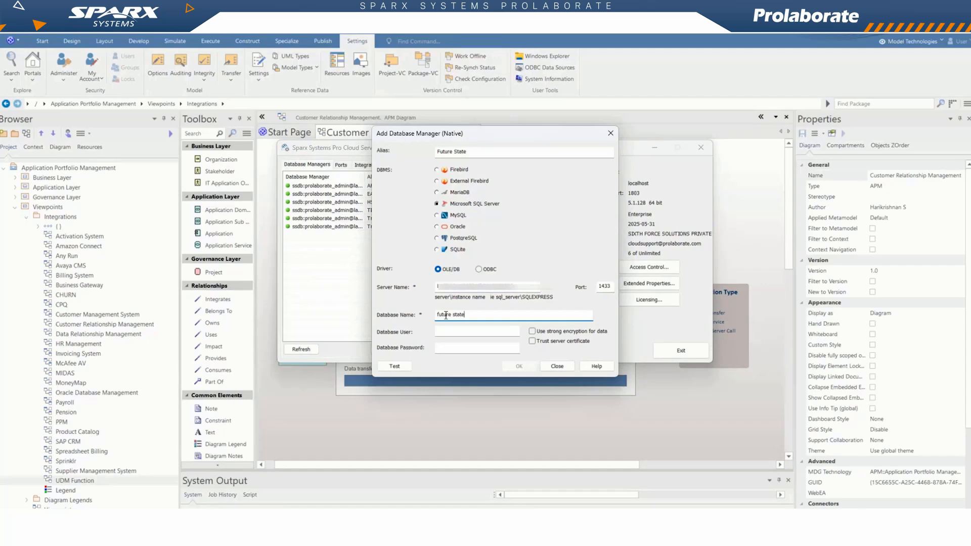
- Enter prolaborate_admin as database user and the database password, test the connection, and add the database manager
{"action": "left_click", "coordinate": [442, 331]}
{"action": "type", "text": "prolaborate_admin"}
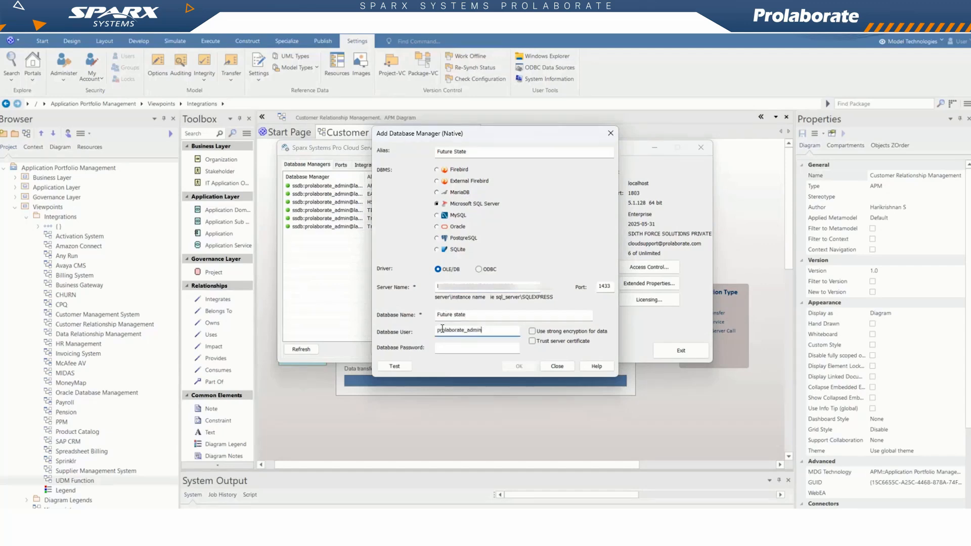
{"action": "left_click", "coordinate": [463, 348]}
{"action": "type", "text": "•••••••••"}
{"action": "left_click", "coordinate": [394, 366]}
{"action": "left_click", "coordinate": [549, 300]}
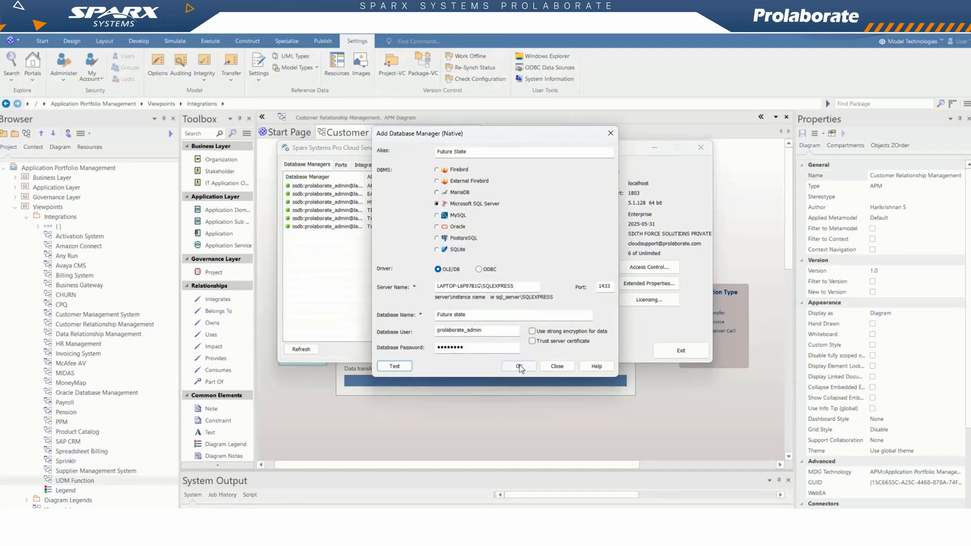
{"action": "left_click", "coordinate": [519, 367]}
- Enable Pro features for the Future State database manager, and close the configuration client and the project transfer dialog
{"action": "double_click", "coordinate": [327, 202]}
{"action": "left_click", "coordinate": [431, 155]}
{"action": "left_click", "coordinate": [582, 375]}
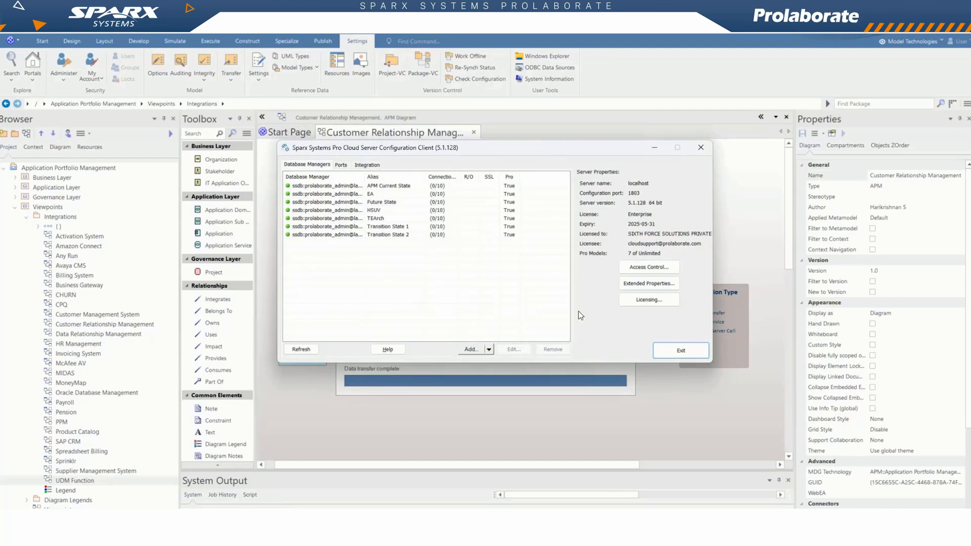
{"action": "left_click", "coordinate": [681, 351]}
{"action": "left_click", "coordinate": [626, 171]}
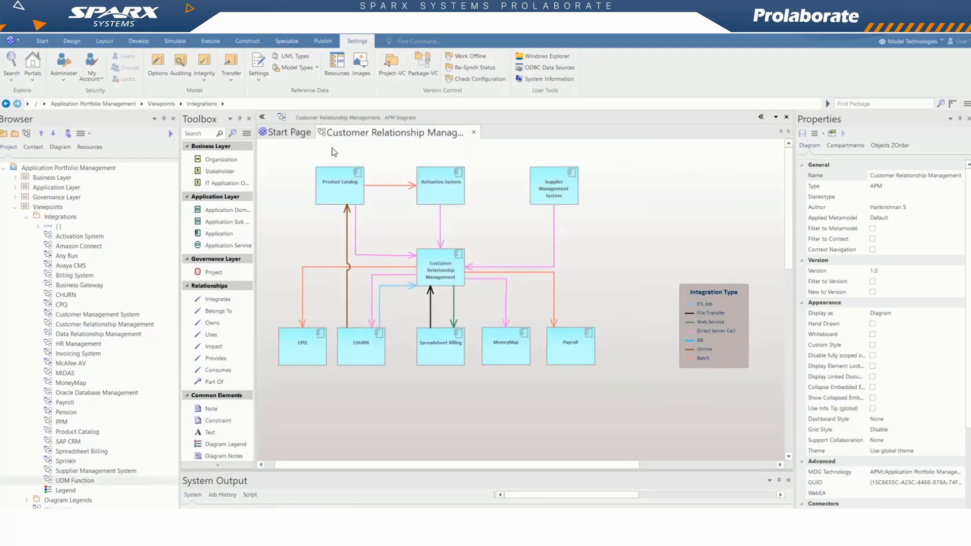
- In Enterprise Architect, open a cloud connection with Future State as both its name and model name
{"action": "left_click", "coordinate": [289, 132]}
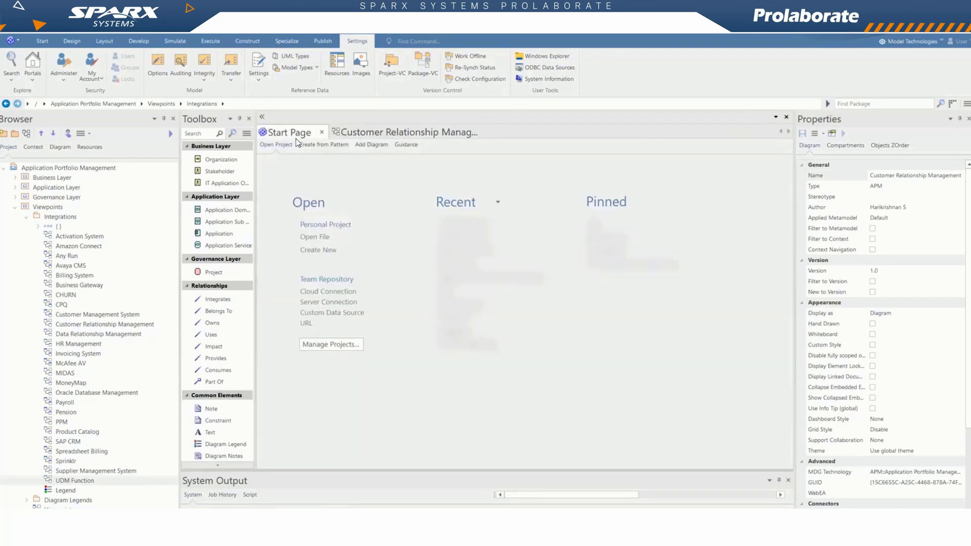
{"action": "left_click", "coordinate": [323, 292]}
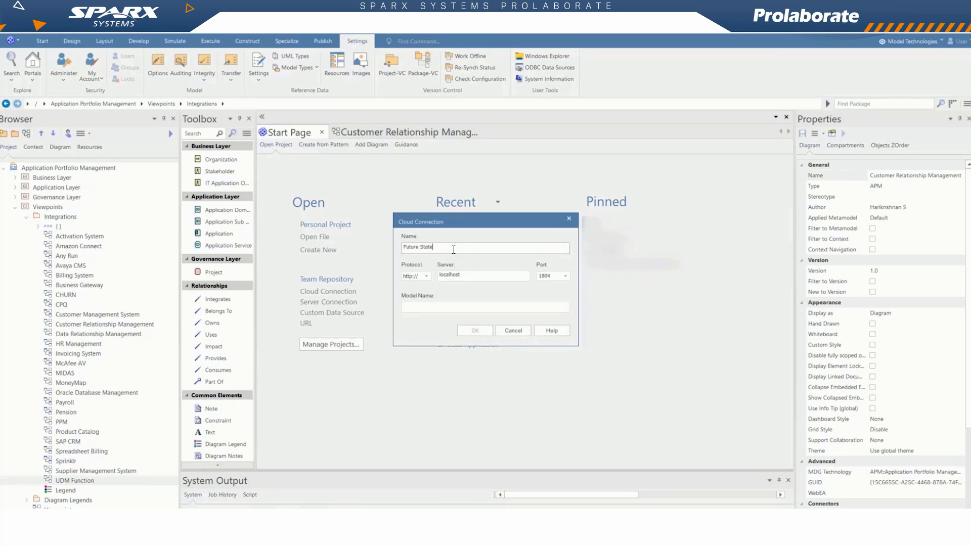
{"action": "key", "text": "ctrl+a"}
{"action": "key", "text": "ctrl+c"}
{"action": "left_click", "coordinate": [429, 306]}
{"action": "key", "text": "ctrl+v"}
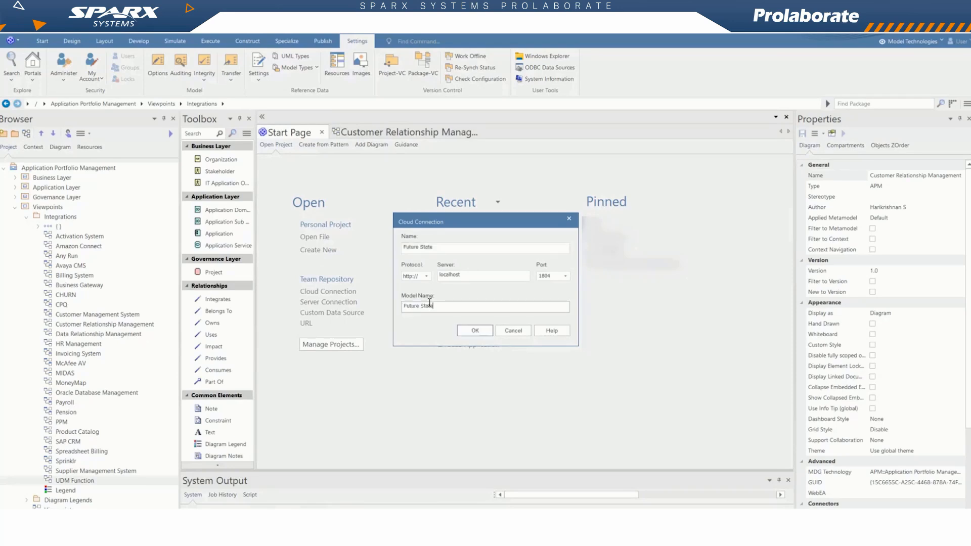
{"action": "left_click", "coordinate": [465, 330]}
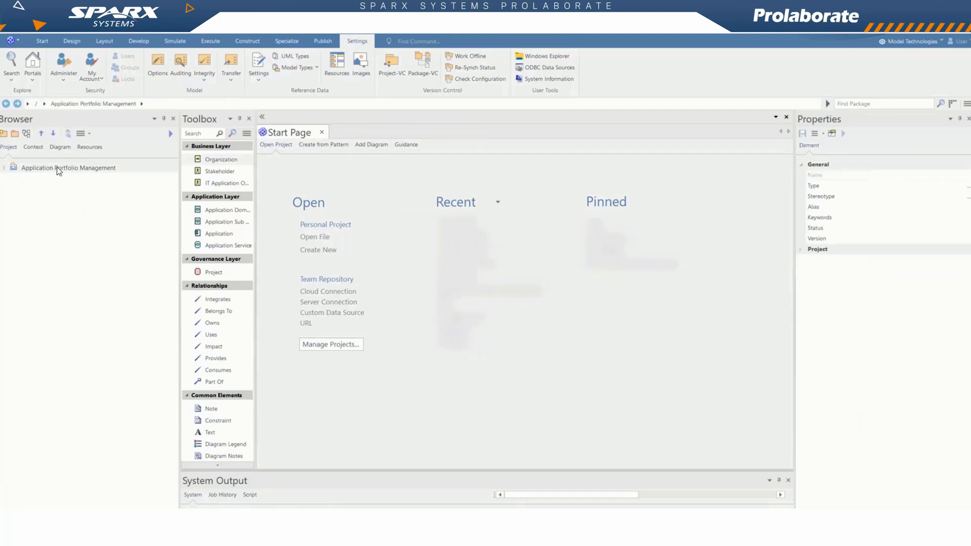
- Expand the Application Inventory and Integrations packages, and open the Customer Relationship Management diagram
{"action": "double_click", "coordinate": [53, 191]}
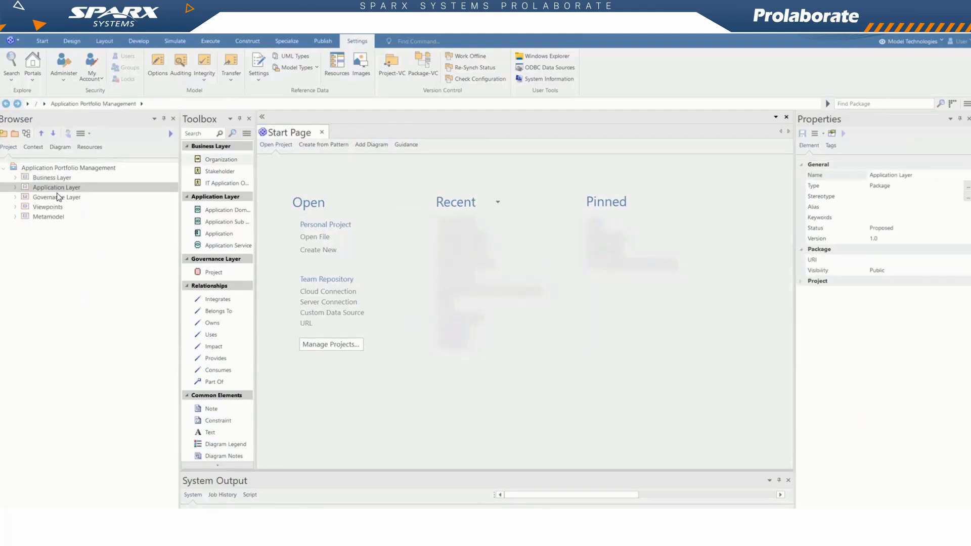
{"action": "double_click", "coordinate": [59, 204]}
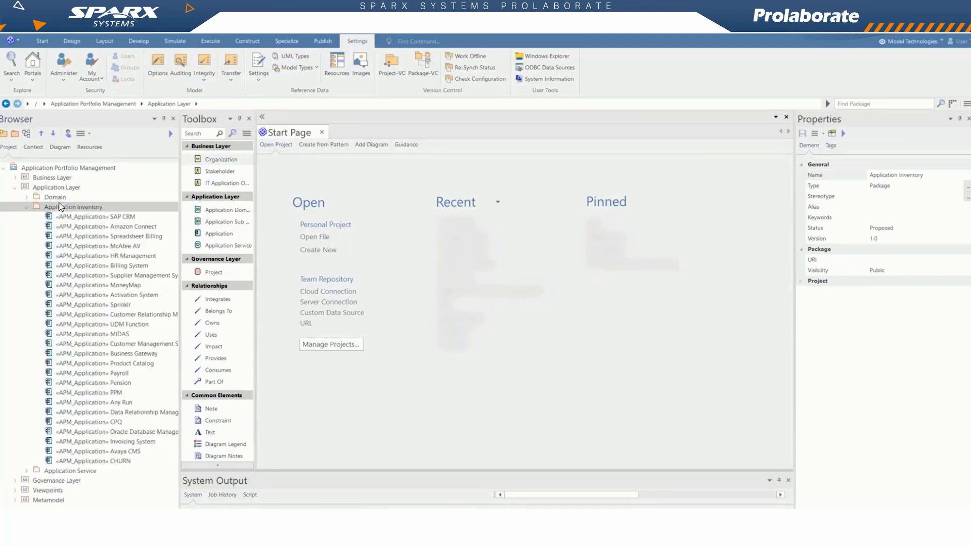
{"action": "double_click", "coordinate": [53, 490]}
{"action": "double_click", "coordinate": [63, 471]}
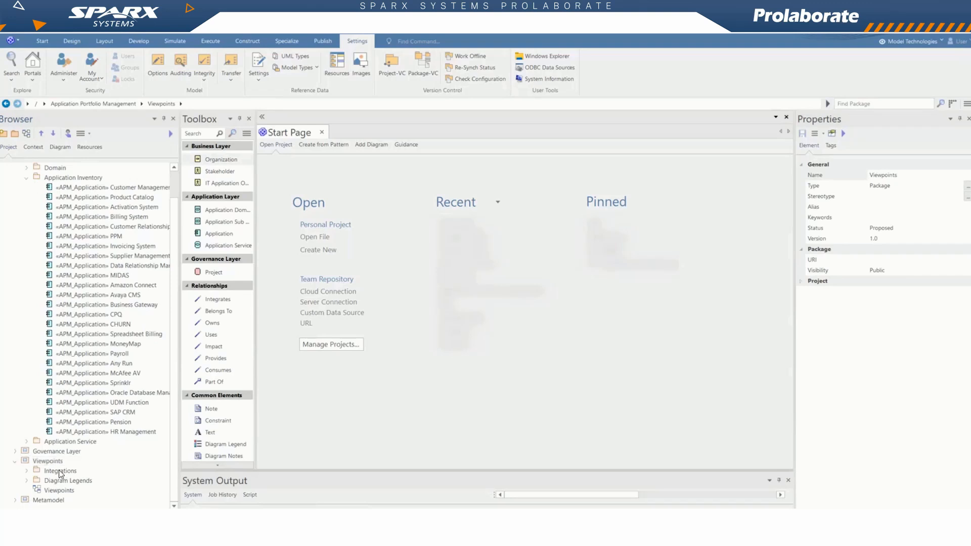
{"action": "scroll", "coordinate": [111, 403], "scroll_direction": "down", "scroll_amount": 1}
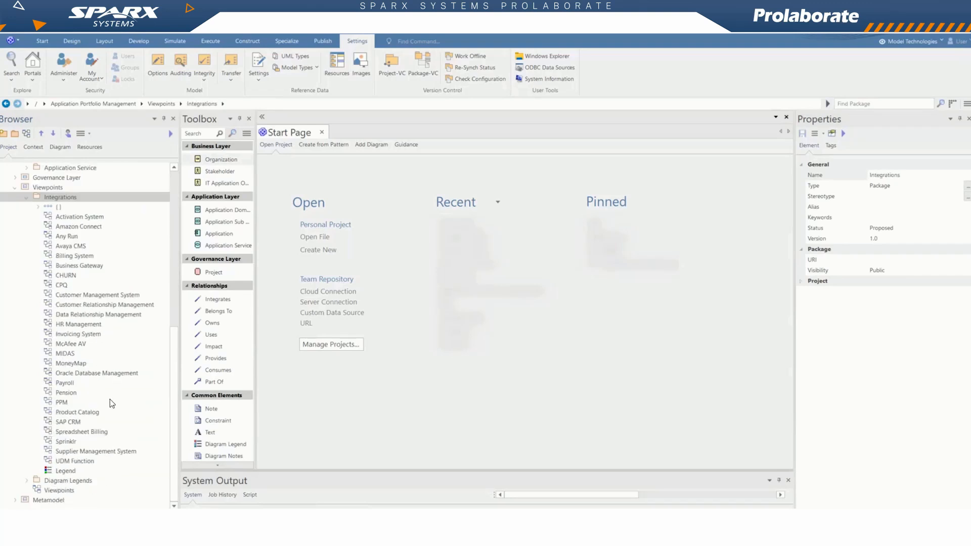
{"action": "double_click", "coordinate": [91, 305]}
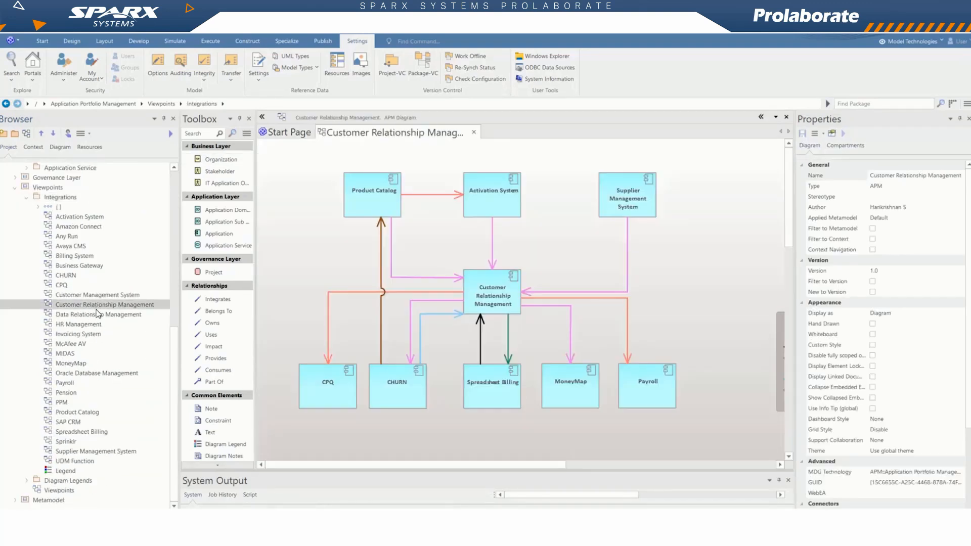
- Add the Avaya CMS application from the Application Inventory to the diagram as a link and align it beside Supplier Management System
{"action": "scroll", "coordinate": [116, 334], "scroll_direction": "up", "scroll_amount": 1}
{"action": "left_click_drag", "start_coordinate": [382, 464], "coordinate": [438, 464]}
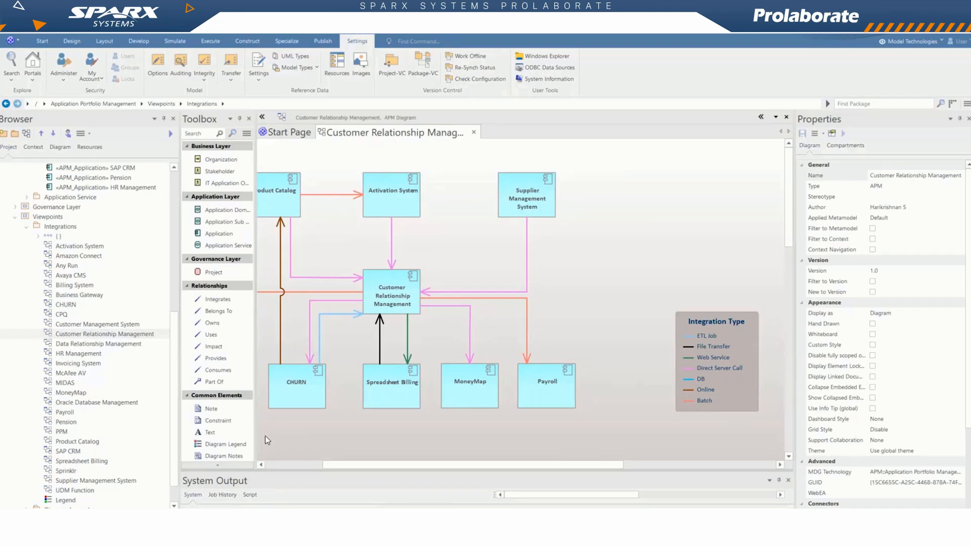
{"action": "scroll", "coordinate": [104, 273], "scroll_direction": "up", "scroll_amount": 9}
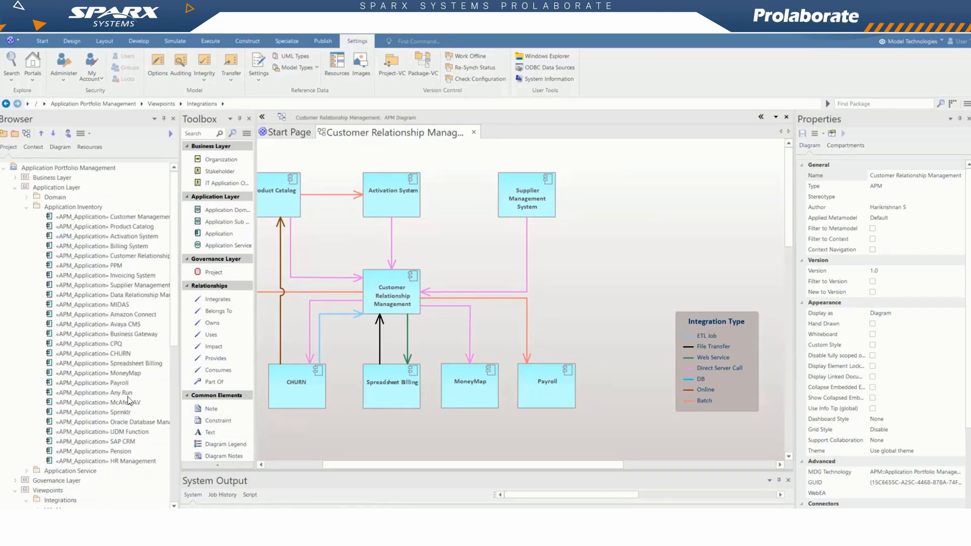
{"action": "left_click", "coordinate": [128, 326]}
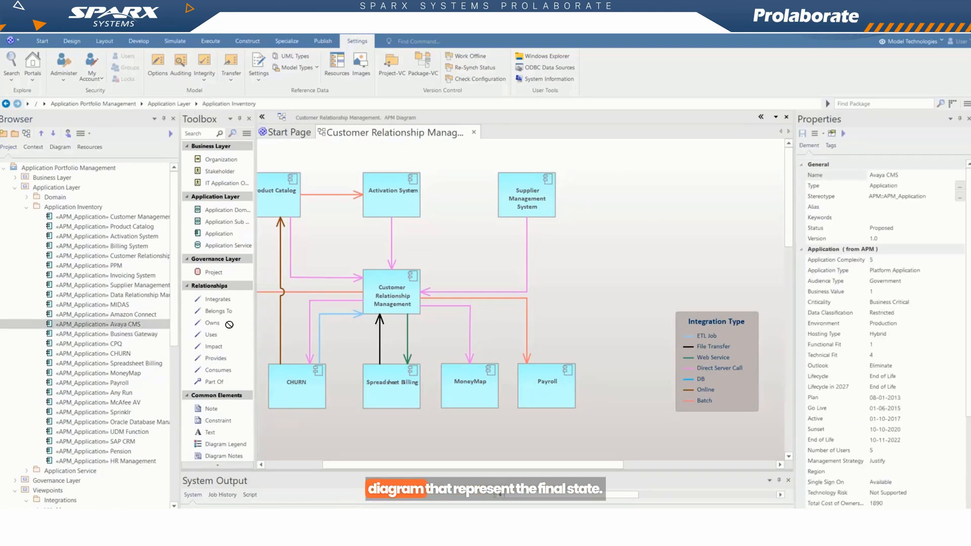
{"action": "left_click_drag", "start_coordinate": [229, 325], "coordinate": [559, 273]}
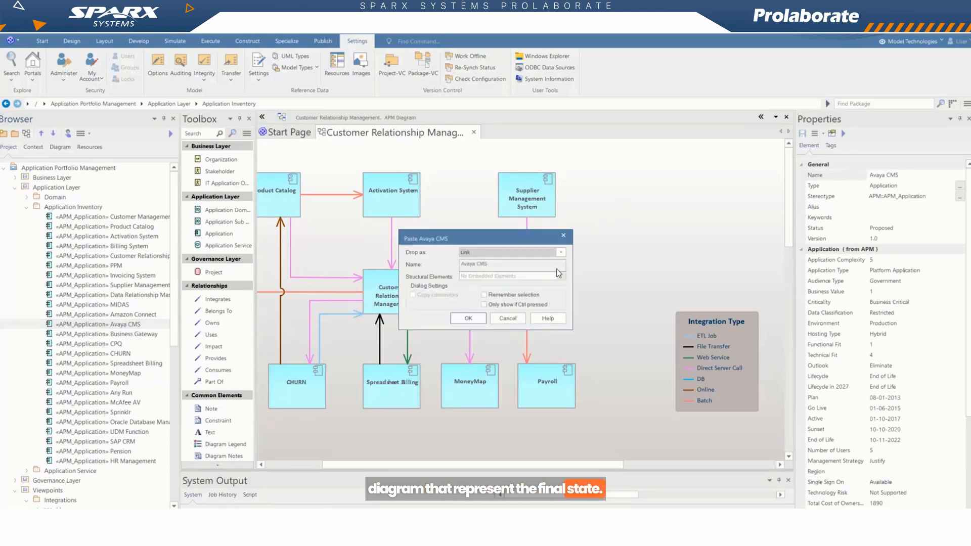
{"action": "left_click", "coordinate": [478, 318]}
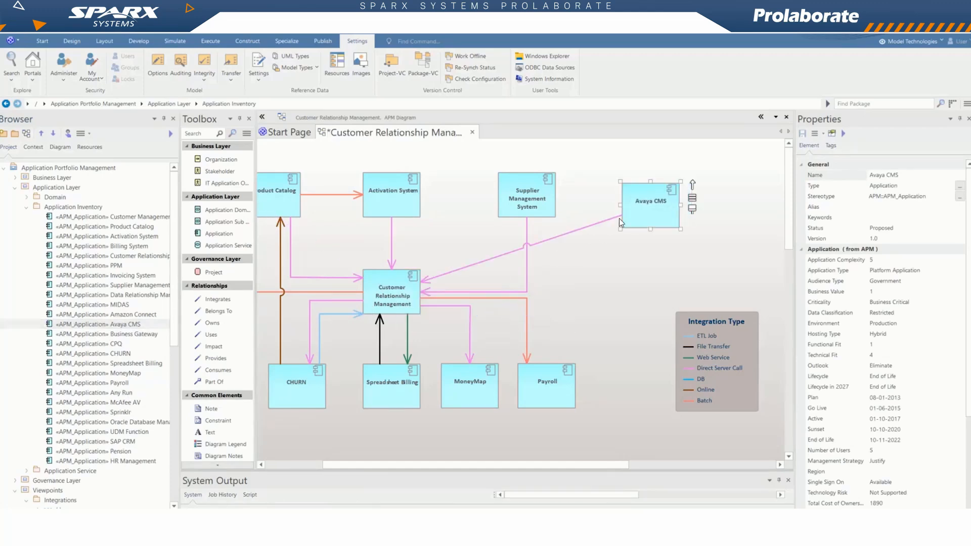
{"action": "left_click_drag", "start_coordinate": [642, 210], "coordinate": [620, 200]}
{"action": "left_click", "coordinate": [673, 239]}
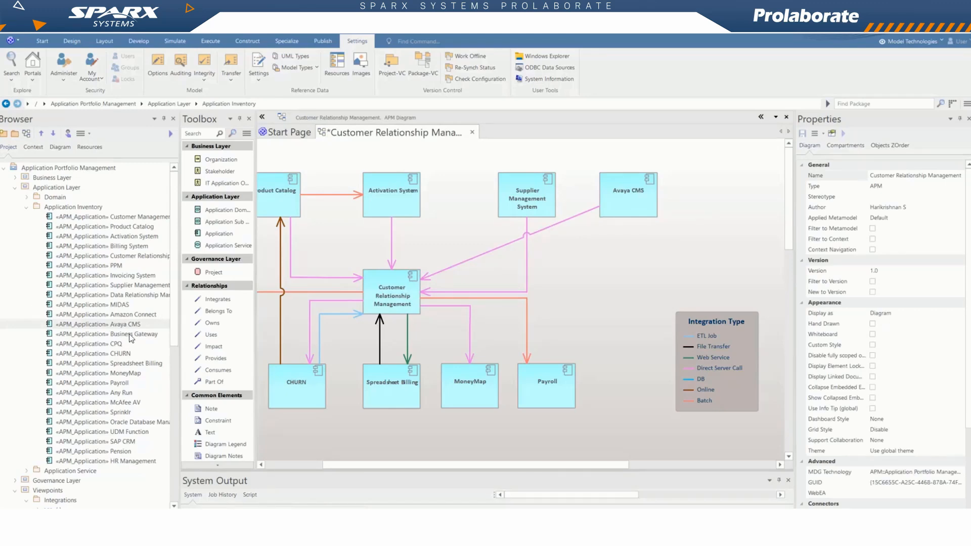
- Add the Any Run application from the Application Inventory to the diagram as a link and align it beside Payroll
{"action": "left_click", "coordinate": [128, 394]}
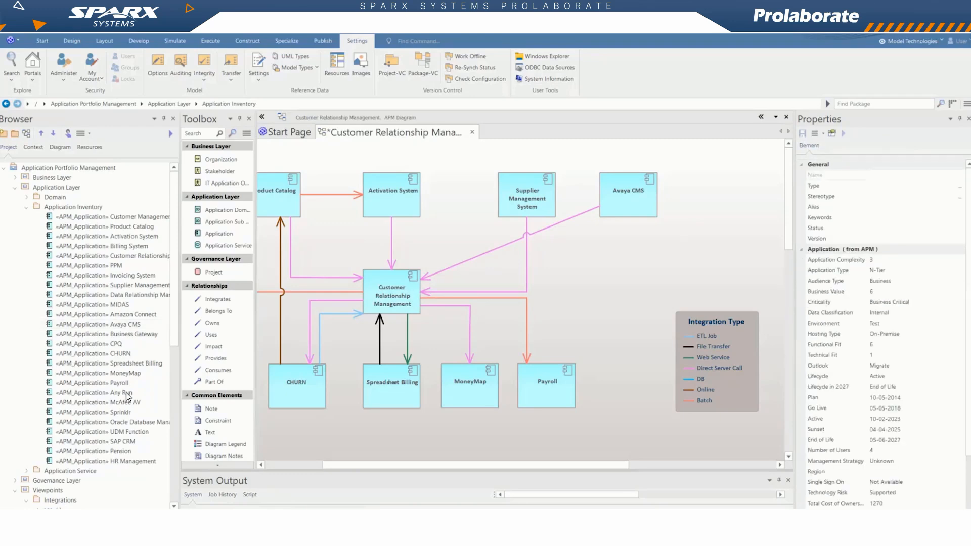
{"action": "left_click_drag", "start_coordinate": [129, 393], "coordinate": [243, 383]}
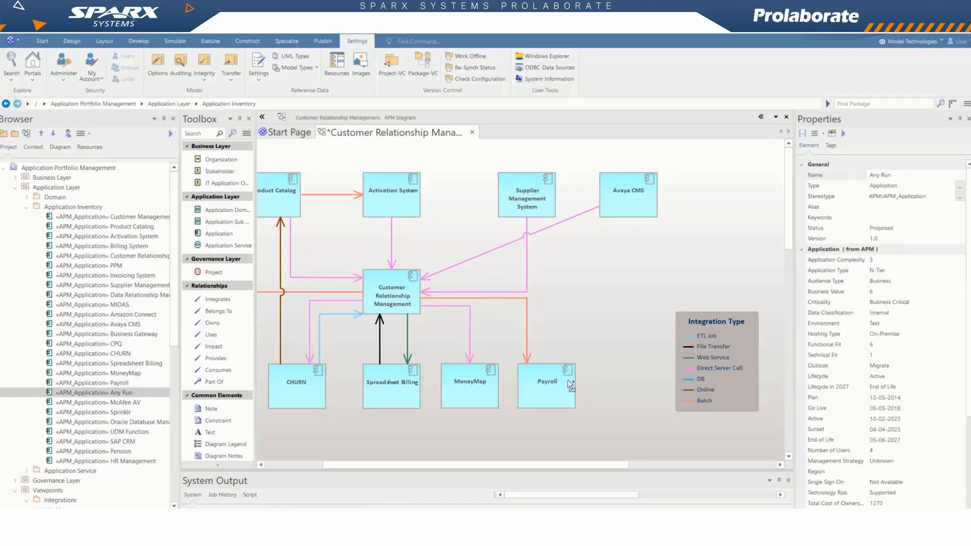
{"action": "left_click_drag", "start_coordinate": [618, 382], "coordinate": [542, 377]}
{"action": "left_click", "coordinate": [479, 322]}
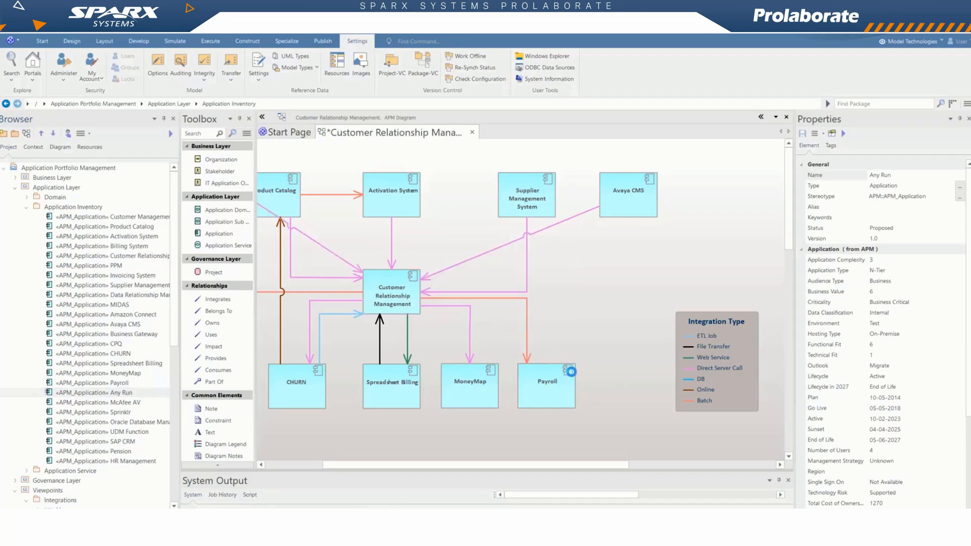
{"action": "left_click_drag", "start_coordinate": [635, 394], "coordinate": [614, 381]}
{"action": "left_click", "coordinate": [629, 320]}
- Move the Integration Type legend farther out and upward to free space beside Any Run
{"action": "left_click", "coordinate": [679, 349]}
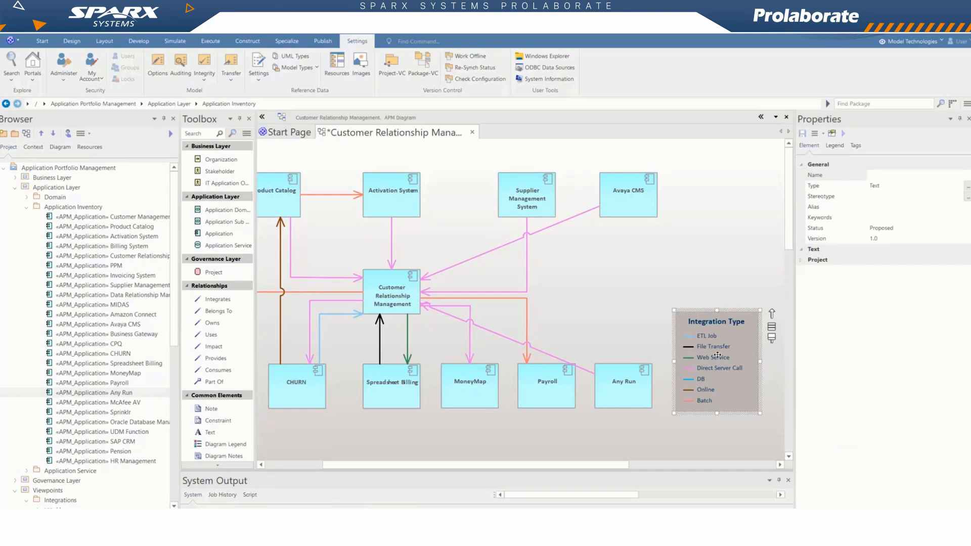
{"action": "left_click_drag", "start_coordinate": [697, 347], "coordinate": [747, 289]}
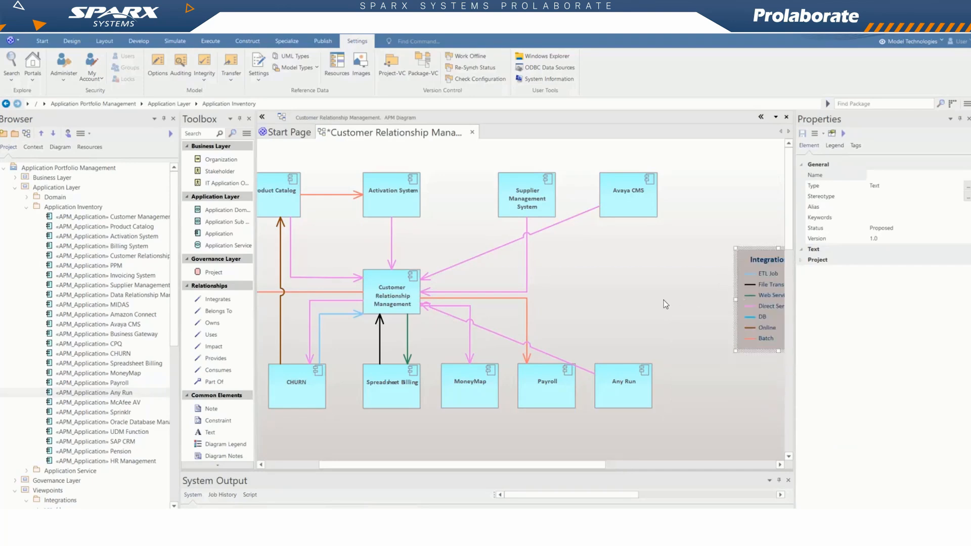
{"action": "left_click", "coordinate": [651, 299]}
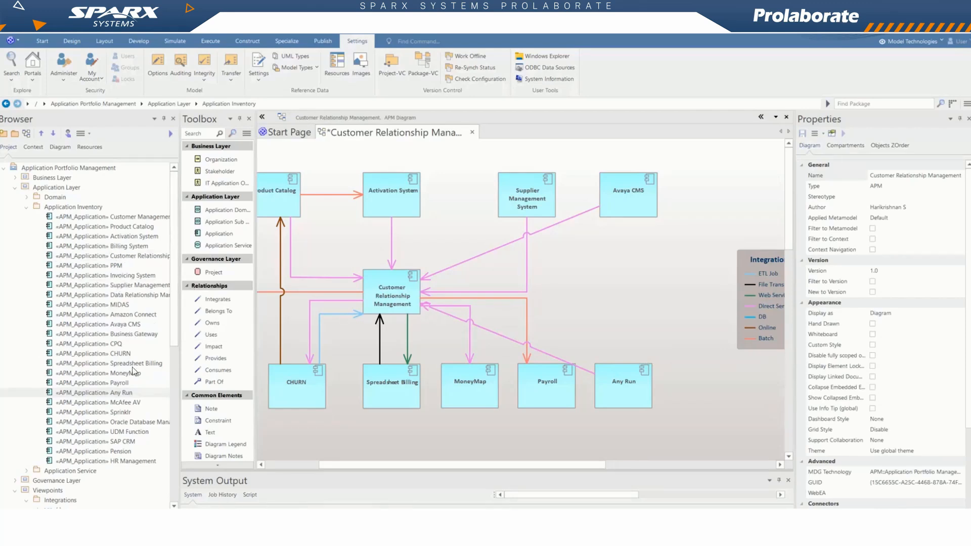
- Add the Pension application from the Application Inventory to the diagram as a link and place it beside Any Run
{"action": "left_click", "coordinate": [119, 451]}
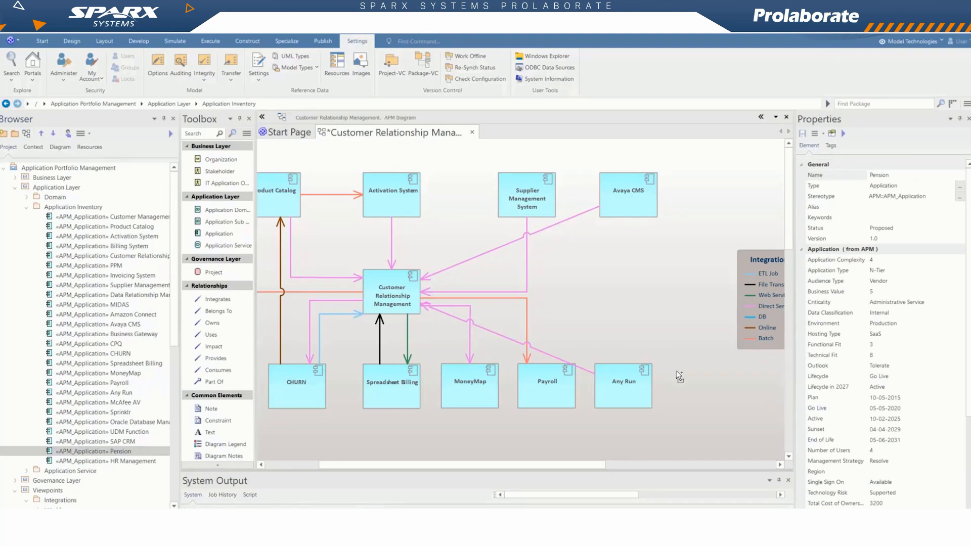
{"action": "left_click_drag", "start_coordinate": [694, 383], "coordinate": [604, 383]}
{"action": "left_click", "coordinate": [468, 318]}
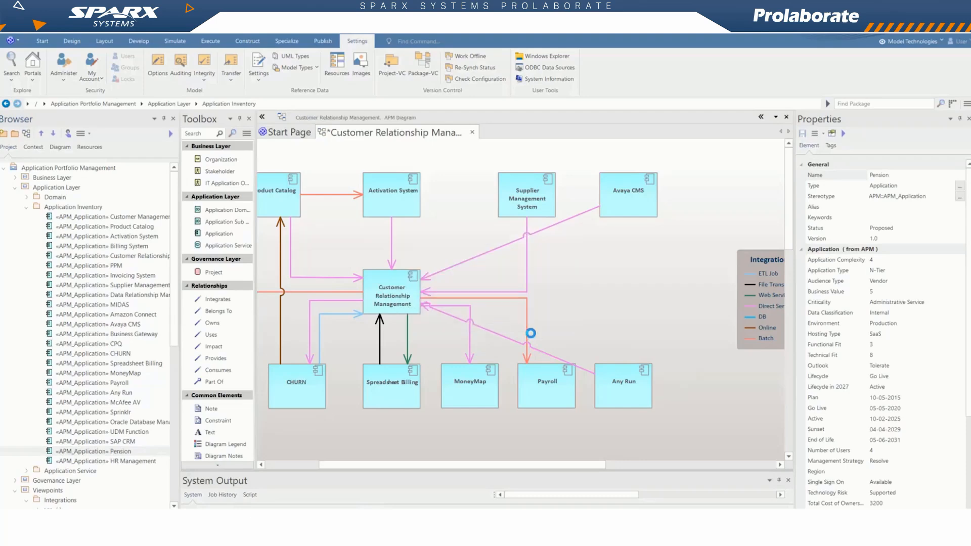
{"action": "left_click", "coordinate": [711, 389]}
{"action": "left_click_drag", "start_coordinate": [701, 397], "coordinate": [679, 384]}
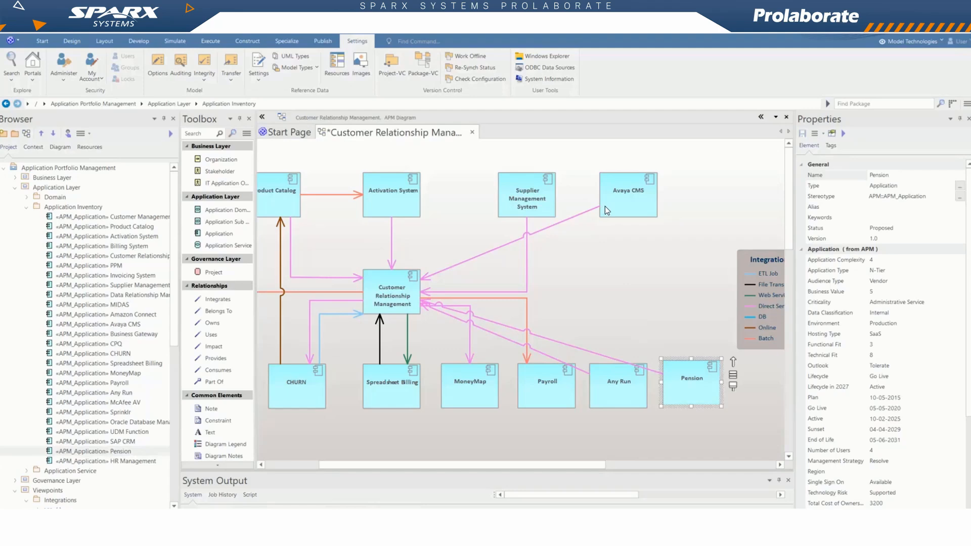
- Shift Avaya CMS slightly closer to Supplier Management System in the diagram's upper row
{"action": "left_click", "coordinate": [605, 208]}
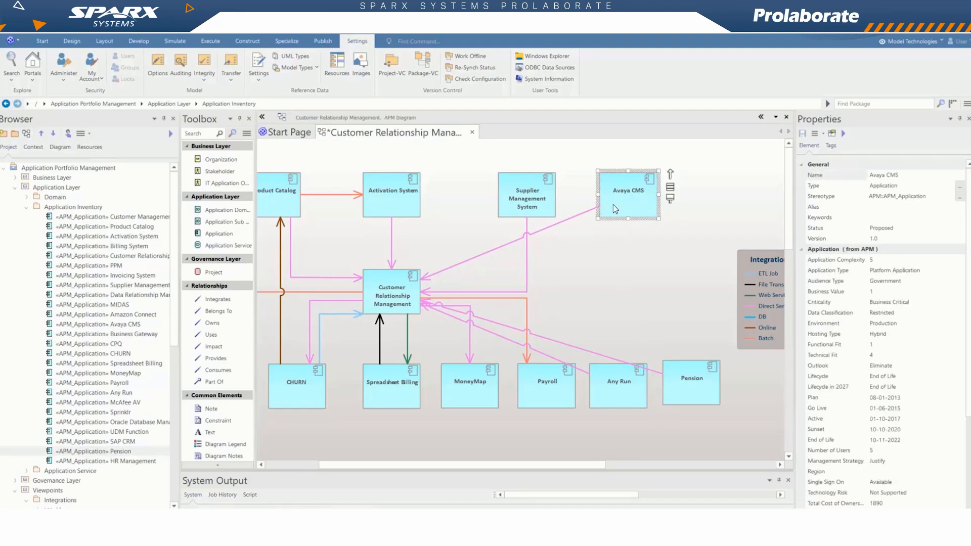
{"action": "left_click_drag", "start_coordinate": [614, 208], "coordinate": [603, 208]}
{"action": "left_click", "coordinate": [650, 254]}
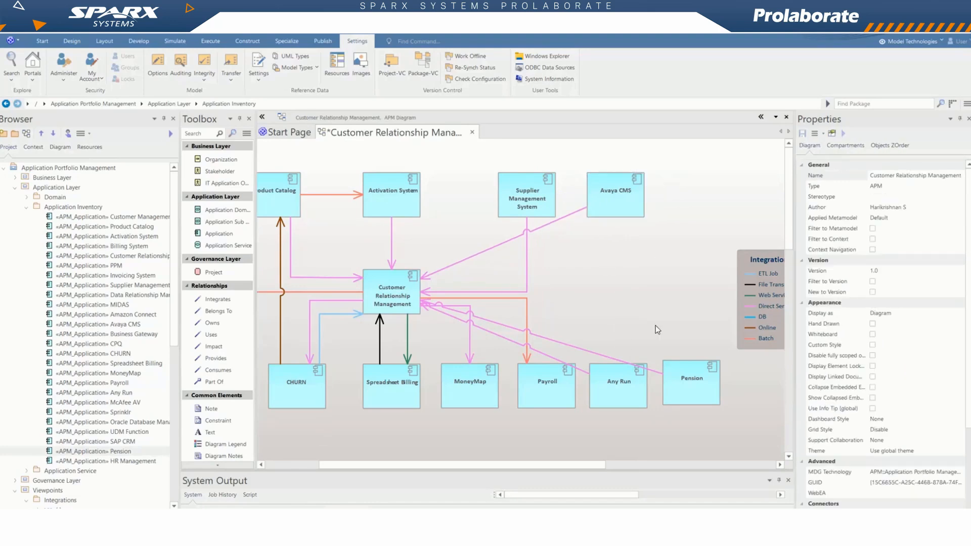
- Reattach the Avaya CMS connector to that application's lower edge and set its line style to Orthogonal - Square
{"action": "left_click", "coordinate": [551, 227]}
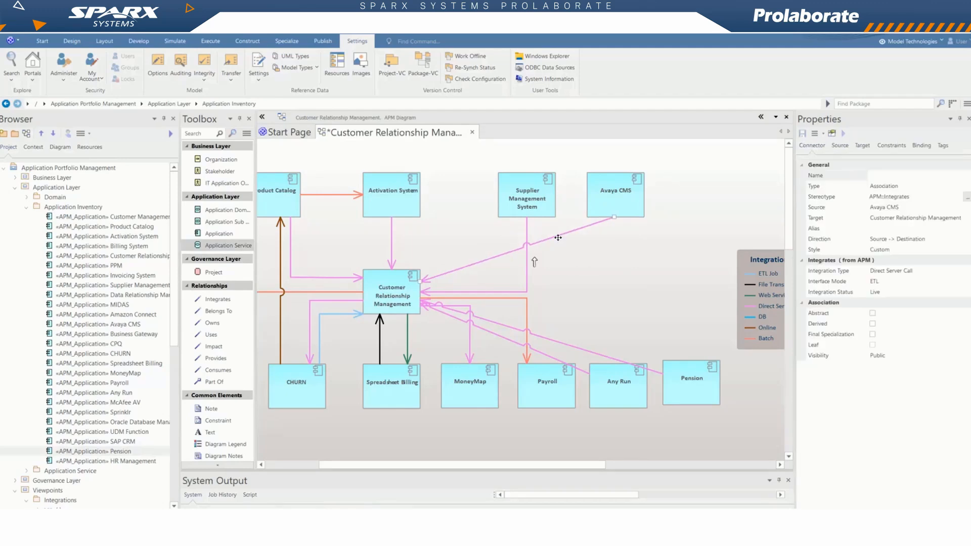
{"action": "right_click", "coordinate": [559, 241]}
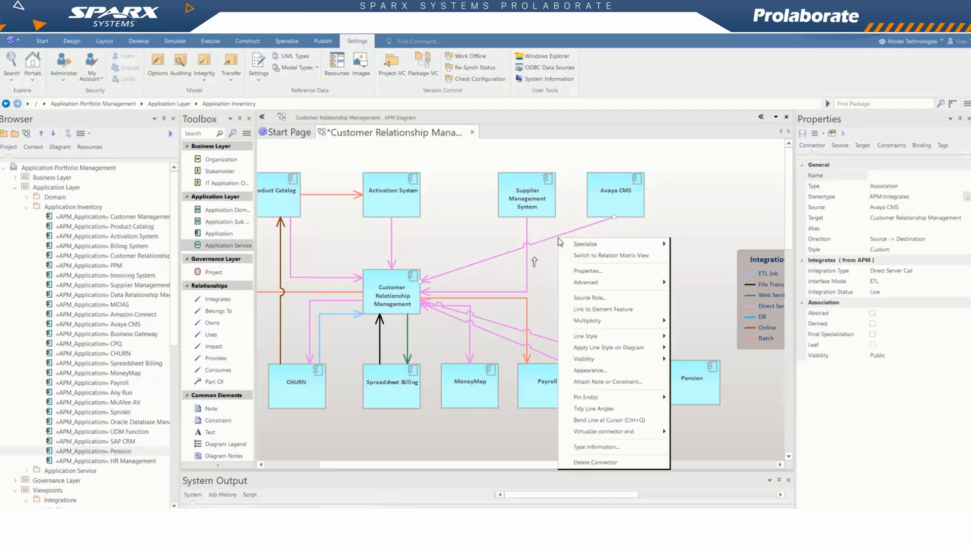
{"action": "mouse_move", "coordinate": [589, 336]}
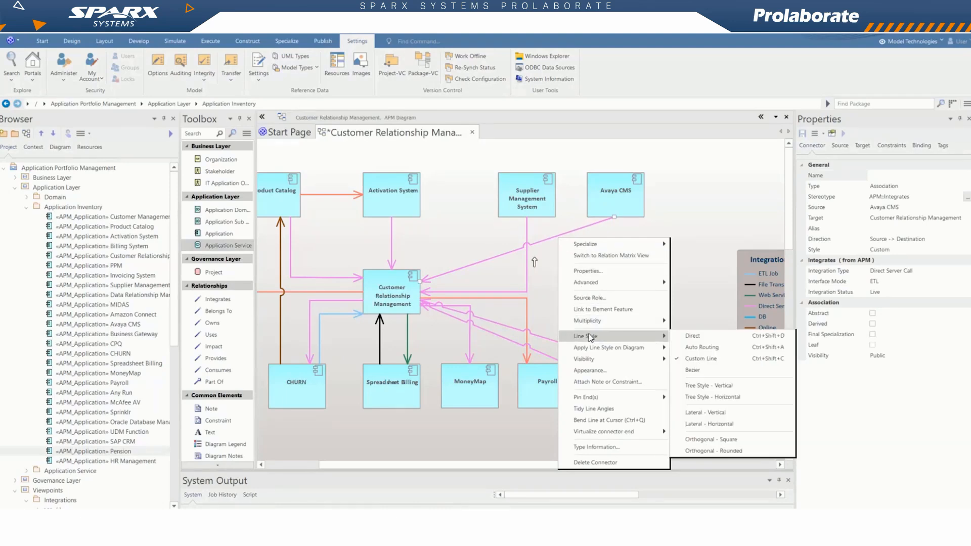
{"action": "left_click", "coordinate": [711, 440]}
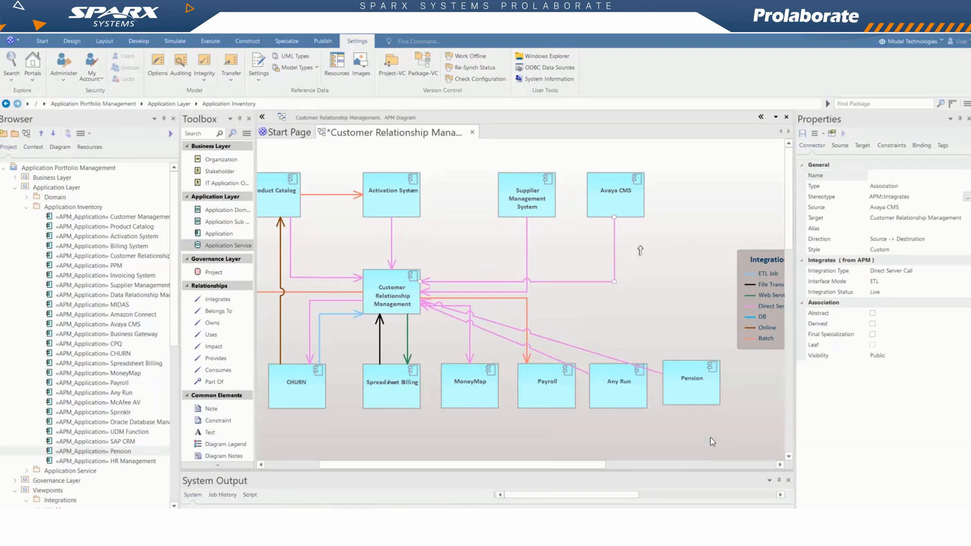
{"action": "left_click", "coordinate": [608, 334]}
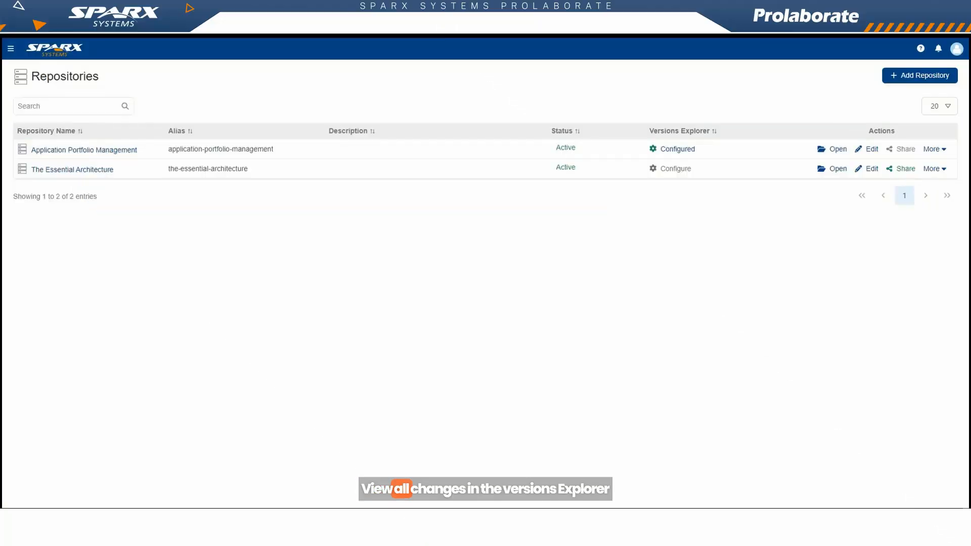
- In Prolaborate, add a version to the Application Portfolio Management repository with Future State as version and model name, save it, and close the configuration
{"action": "left_click", "coordinate": [673, 149]}
{"action": "left_click", "coordinate": [94, 295]}
{"action": "left_click", "coordinate": [123, 260]}
{"action": "type", "text": "Future State"}
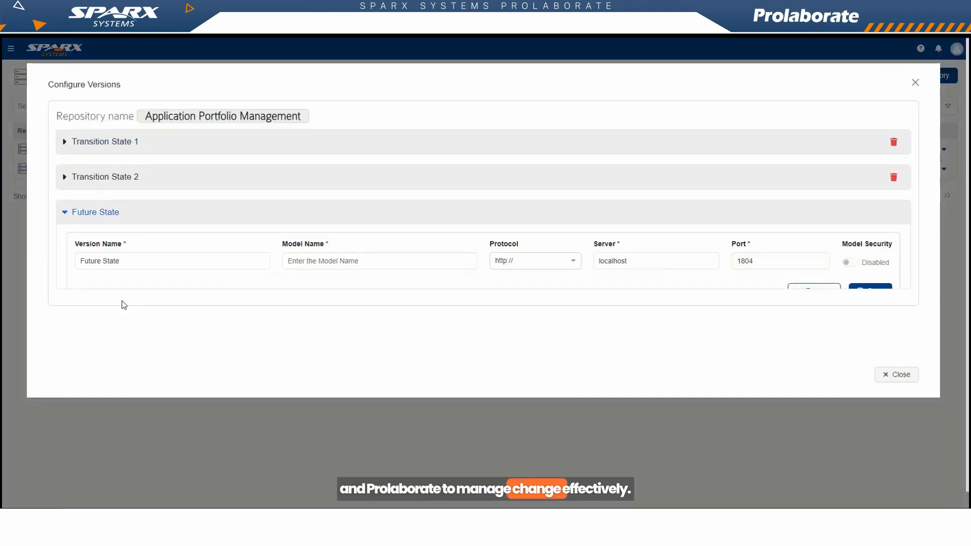
{"action": "left_click", "coordinate": [336, 261]}
{"action": "type", "text": "Future State"}
{"action": "left_click", "coordinate": [336, 290]}
{"action": "left_click", "coordinate": [862, 295]}
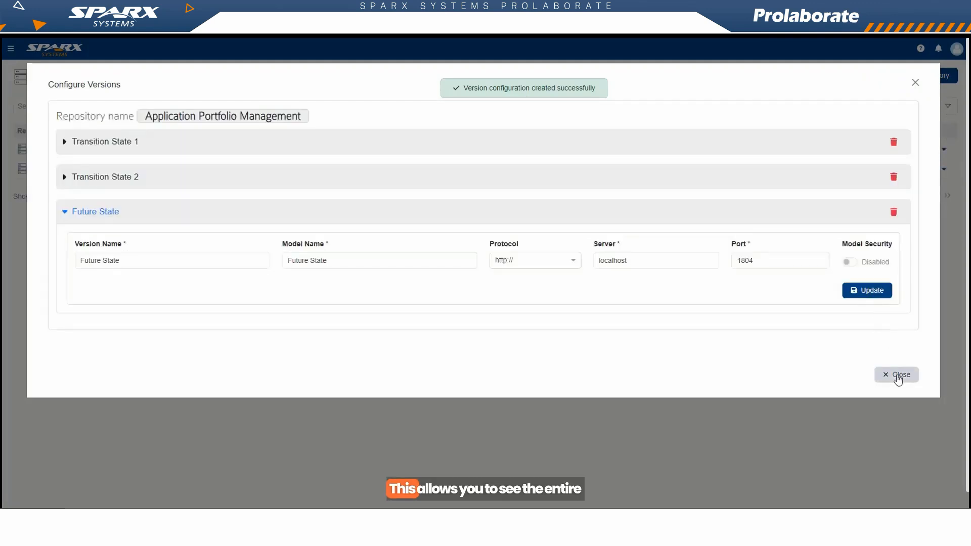
{"action": "left_click", "coordinate": [896, 375]}
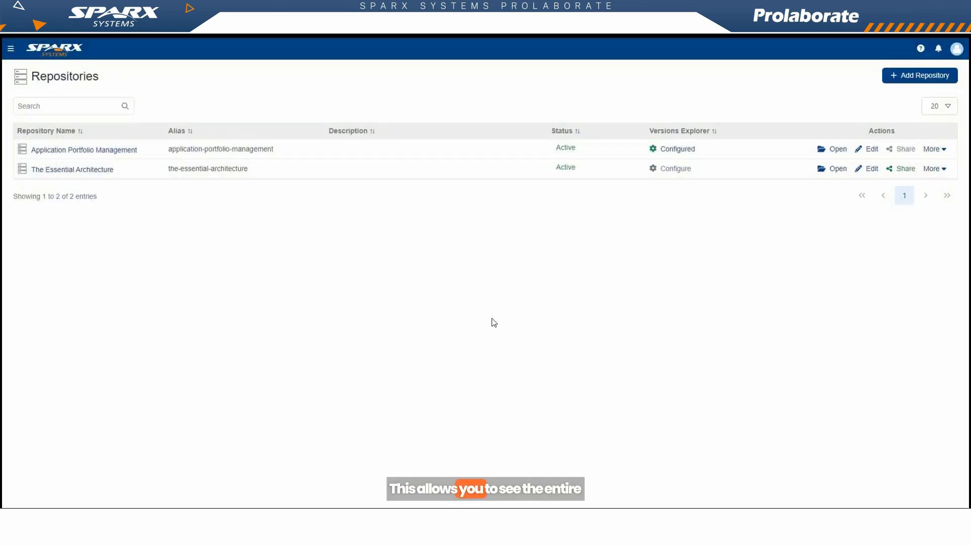
- Open the Application Portfolio Management repository and display the Customer Relationship Management diagram from Viewpoints > Integrations
{"action": "left_click", "coordinate": [128, 150]}
{"action": "left_click", "coordinate": [117, 107]}
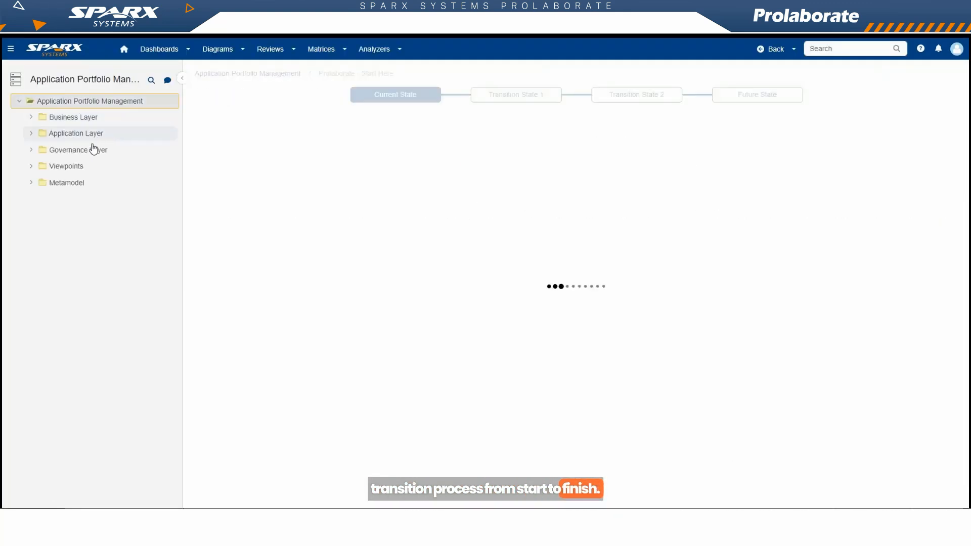
{"action": "left_click", "coordinate": [78, 165]}
{"action": "left_click", "coordinate": [81, 200]}
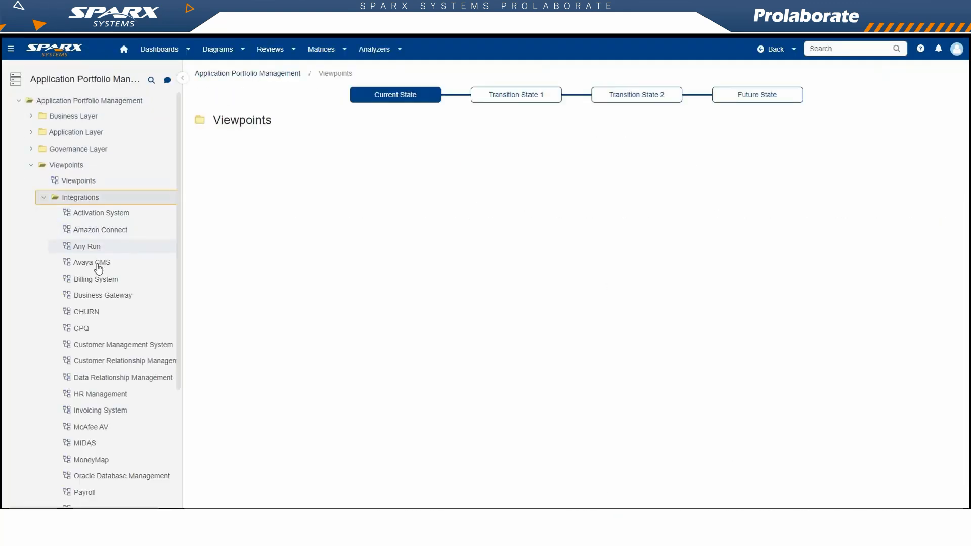
{"action": "left_click", "coordinate": [106, 360]}
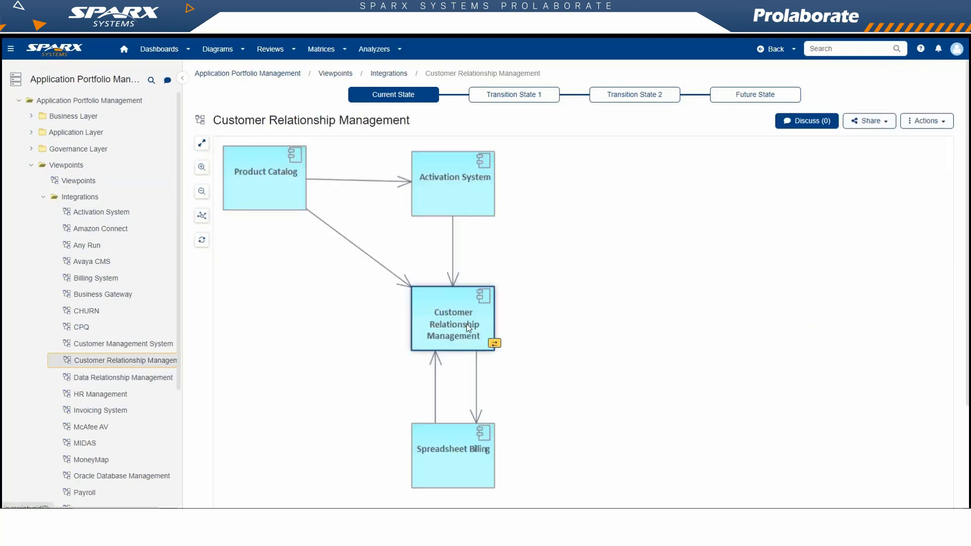
- View the Customer Relationship Management diagram in Transition State 1, Transition State 2 and Future State in turn
{"action": "left_click", "coordinate": [514, 95]}
{"action": "left_click", "coordinate": [615, 96]}
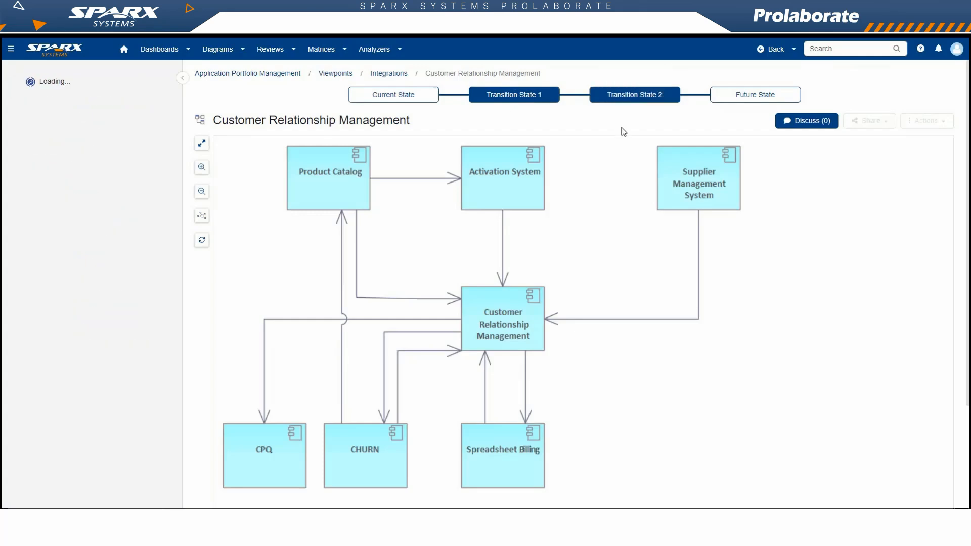
{"action": "left_click", "coordinate": [768, 96]}
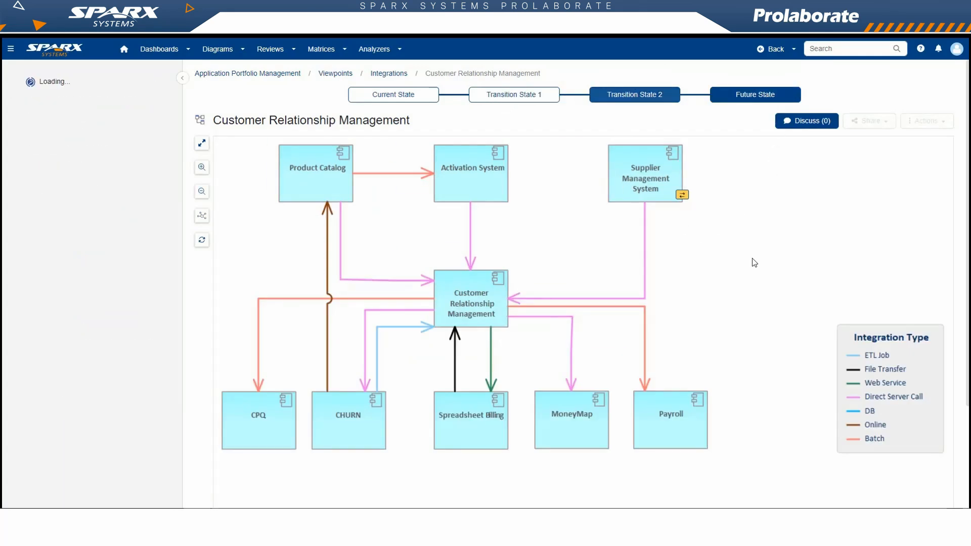